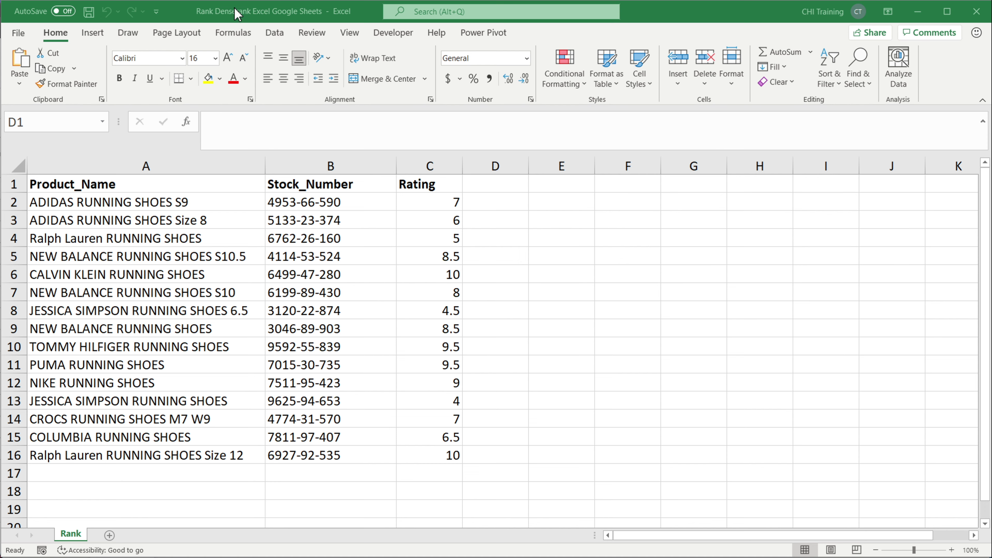
pyautogui.click(562, 256)
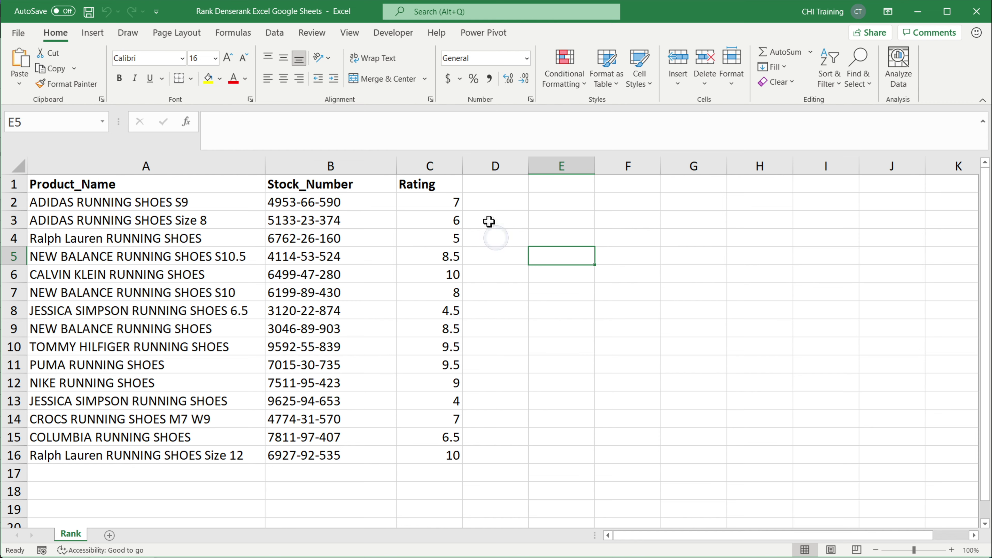
pyautogui.click(498, 184)
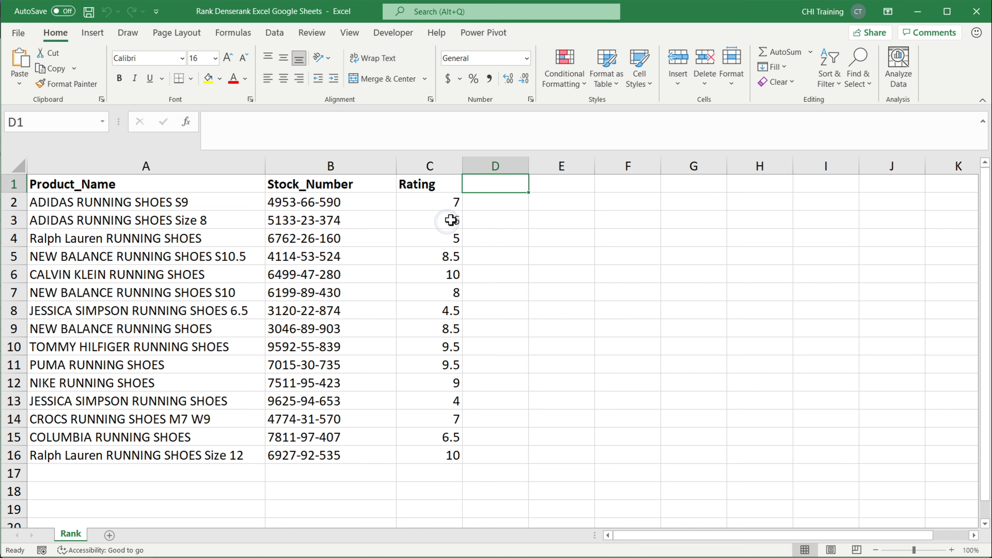
pyautogui.moveTo(122, 207)
pyautogui.mouseDown()
pyautogui.moveTo(151, 378)
pyautogui.moveTo(175, 454)
pyautogui.mouseUp()
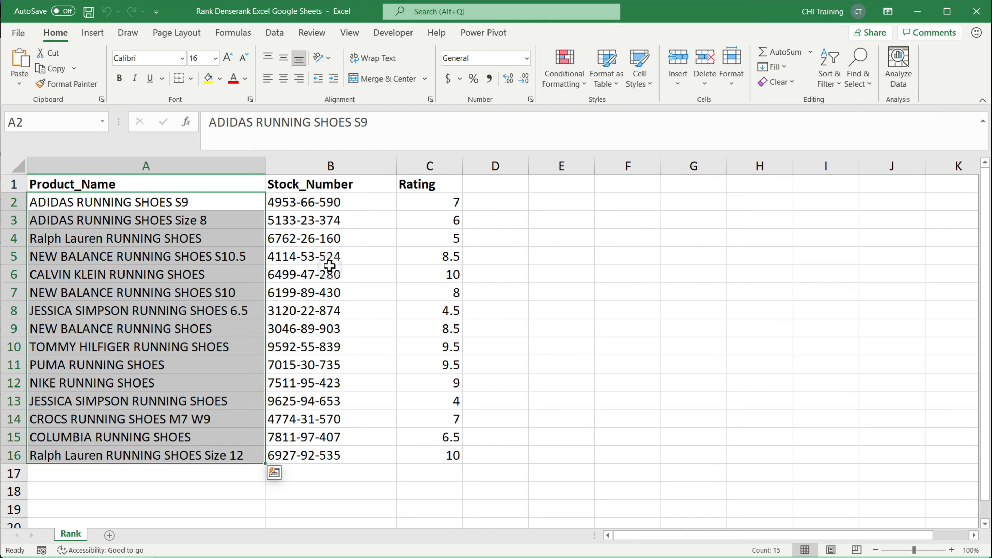
pyautogui.moveTo(416, 201); pyautogui.dragTo(457, 458)
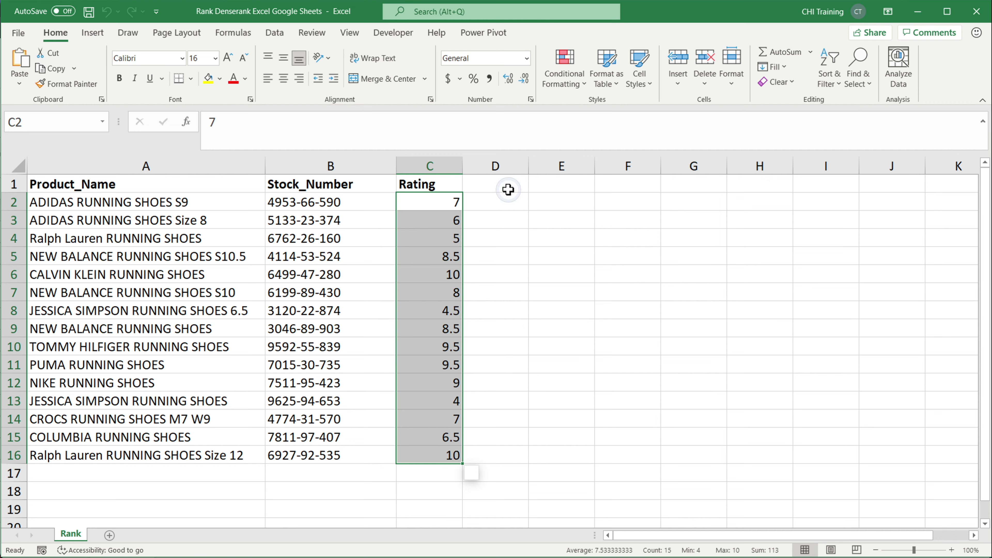
# Enter the formula =RANK(C2,C2:C16) in cell D2 to rank the first product's rating
pyautogui.click(507, 202)
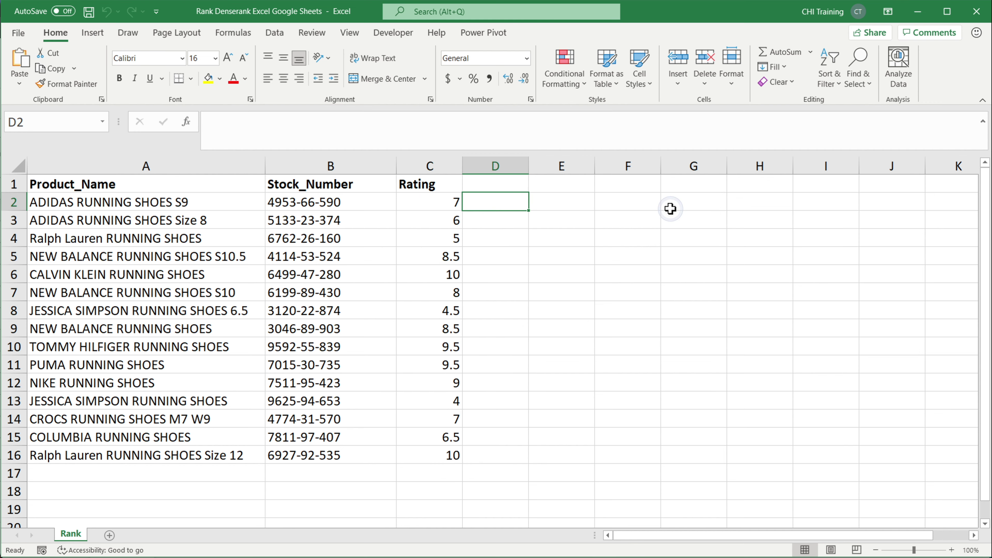
pyautogui.write('=rank')
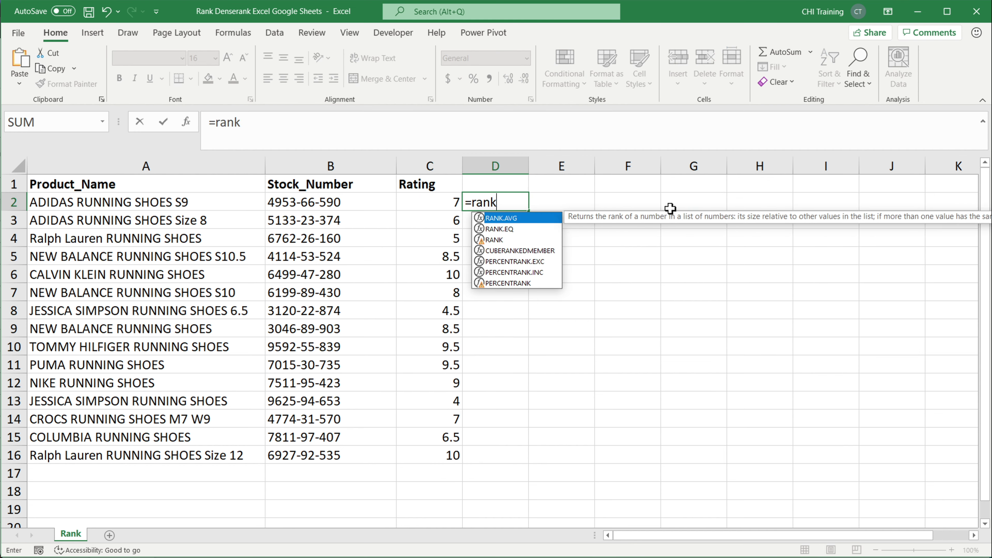
pyautogui.click(504, 240)
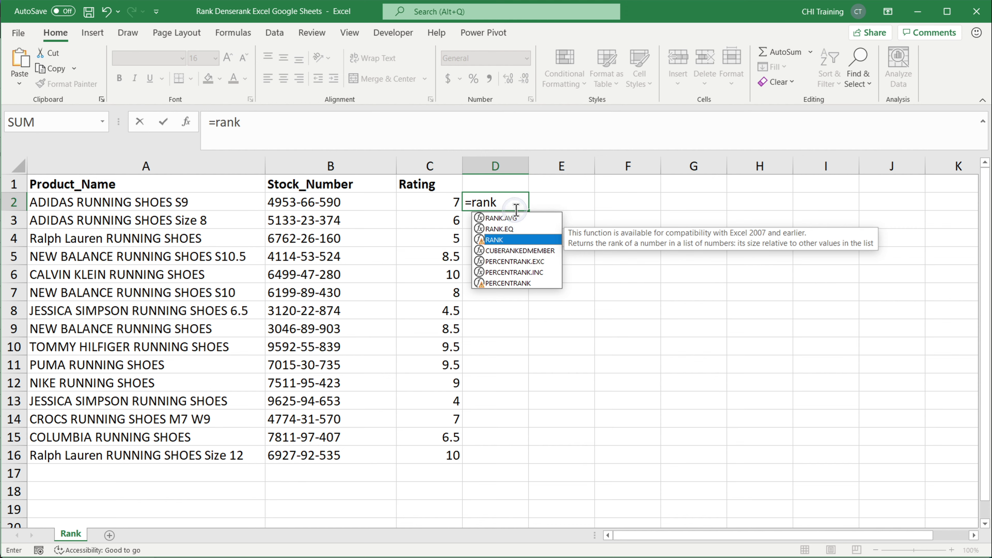
pyautogui.doubleClick(501, 240)
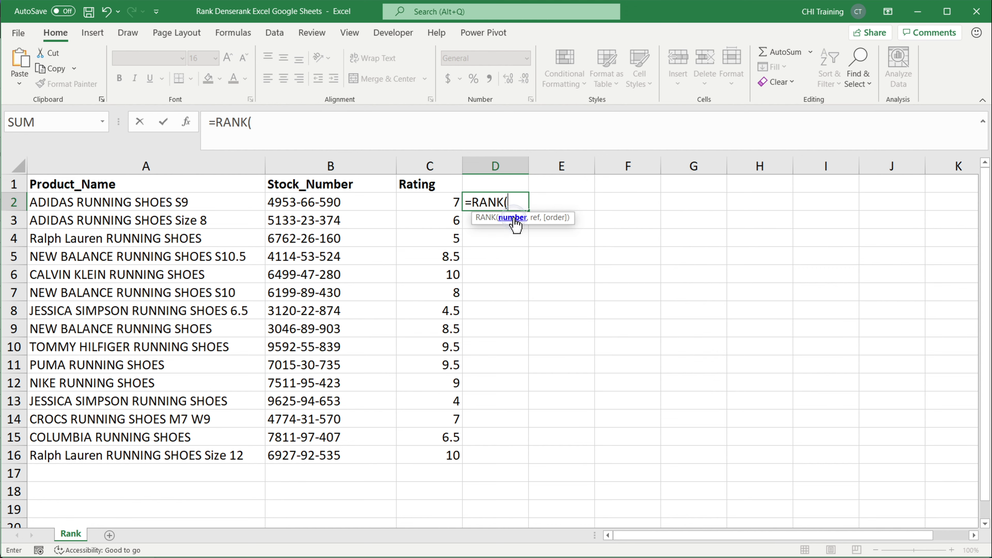
pyautogui.click(431, 202)
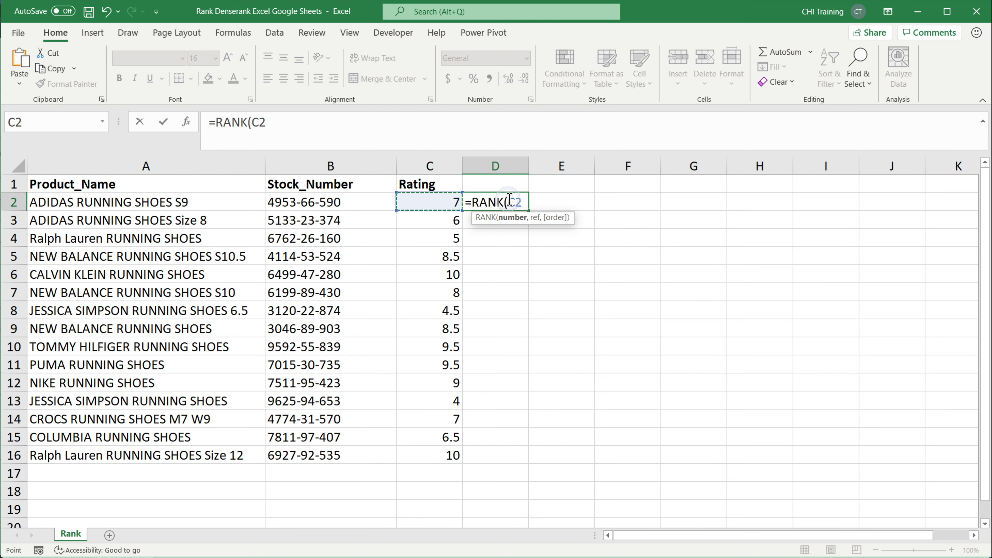
pyautogui.write(',')
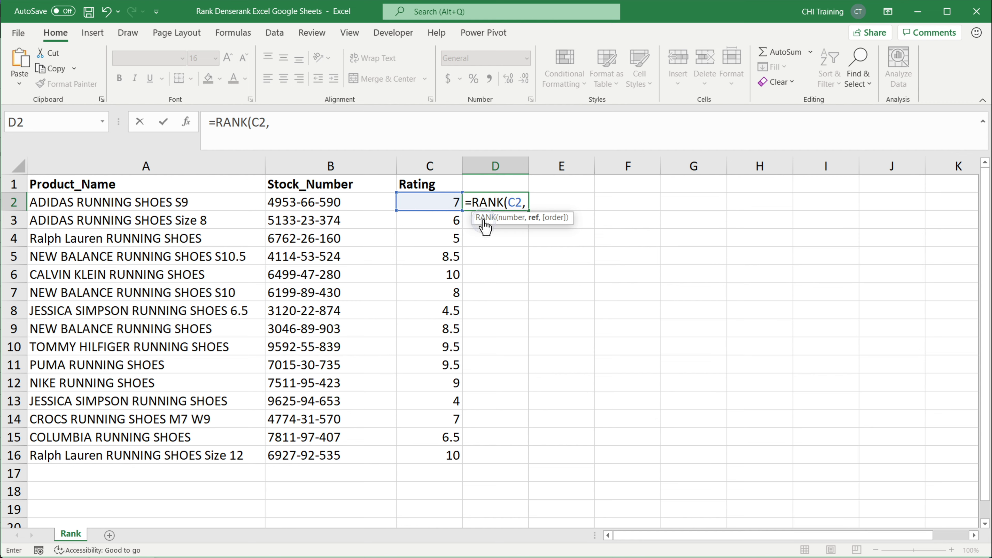
pyautogui.moveTo(420, 202); pyautogui.dragTo(407, 459)
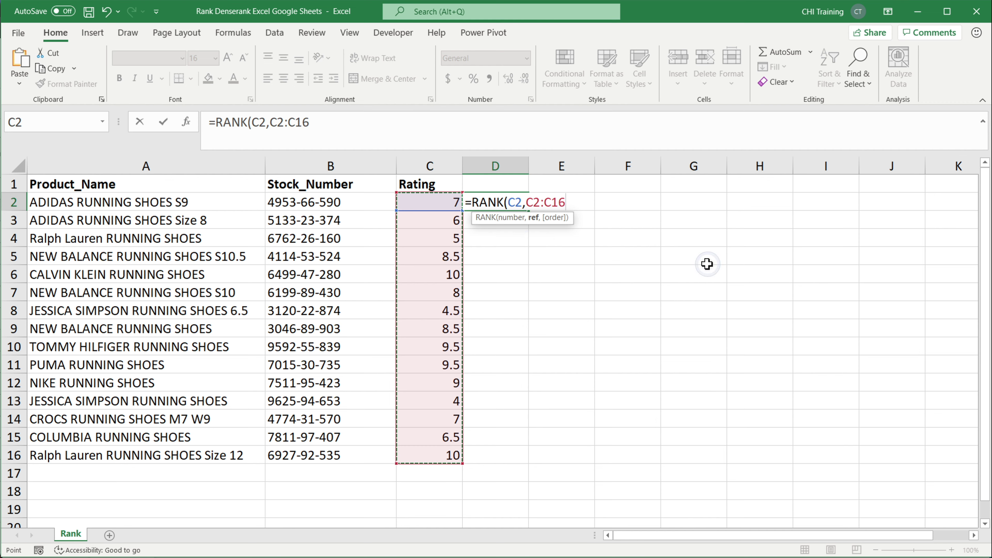
pyautogui.write(')')
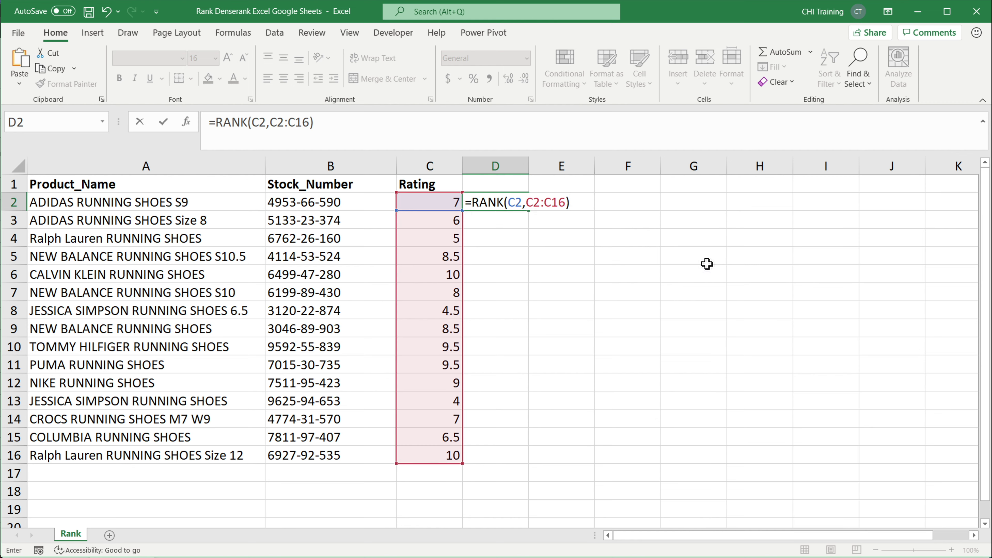
pyautogui.press('Return')
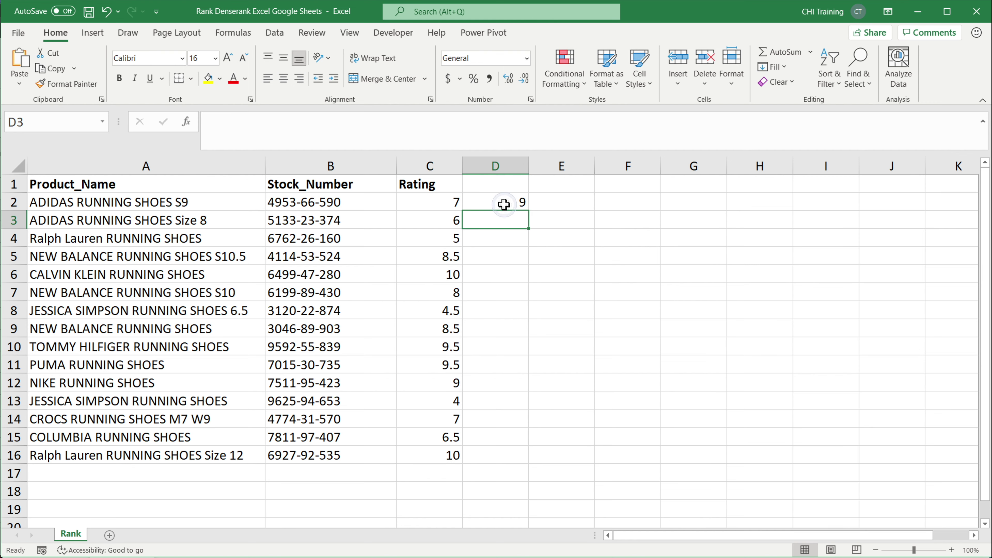
# Make the range in D2's RANK formula absolute as $C$2:$C$16 and fill the formula down to D16
pyautogui.click(444, 200)
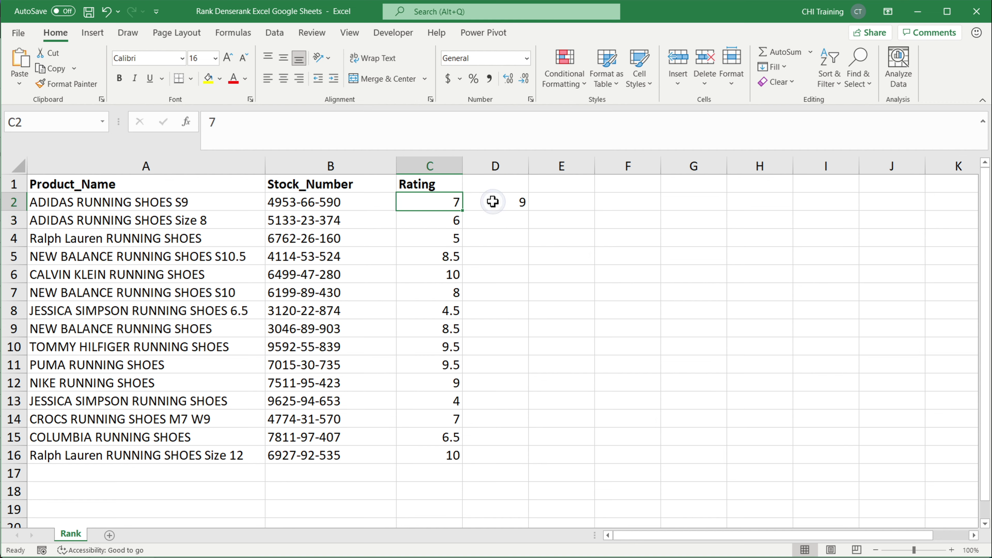
pyautogui.click(503, 202)
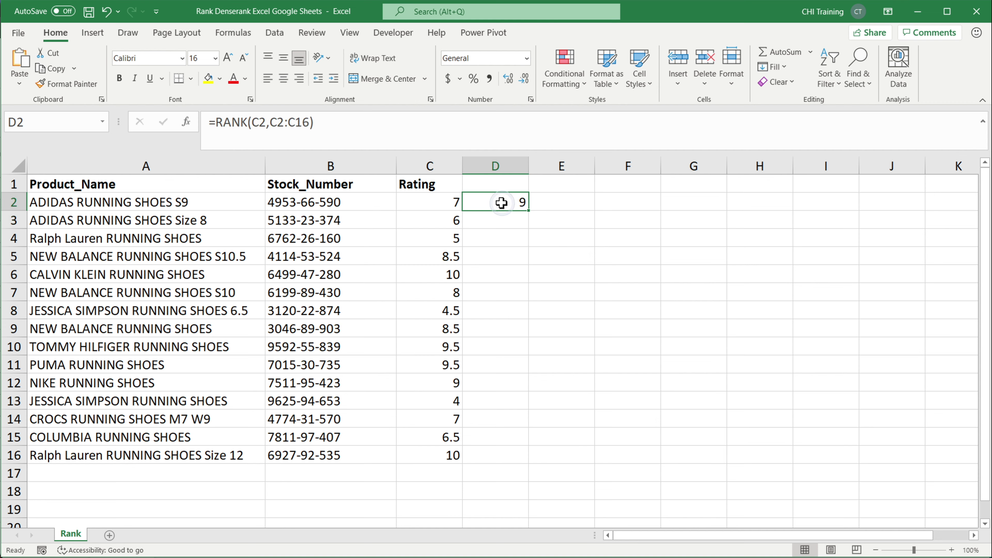
pyautogui.doubleClick(504, 202)
pyautogui.moveTo(542, 203); pyautogui.dragTo(566, 203)
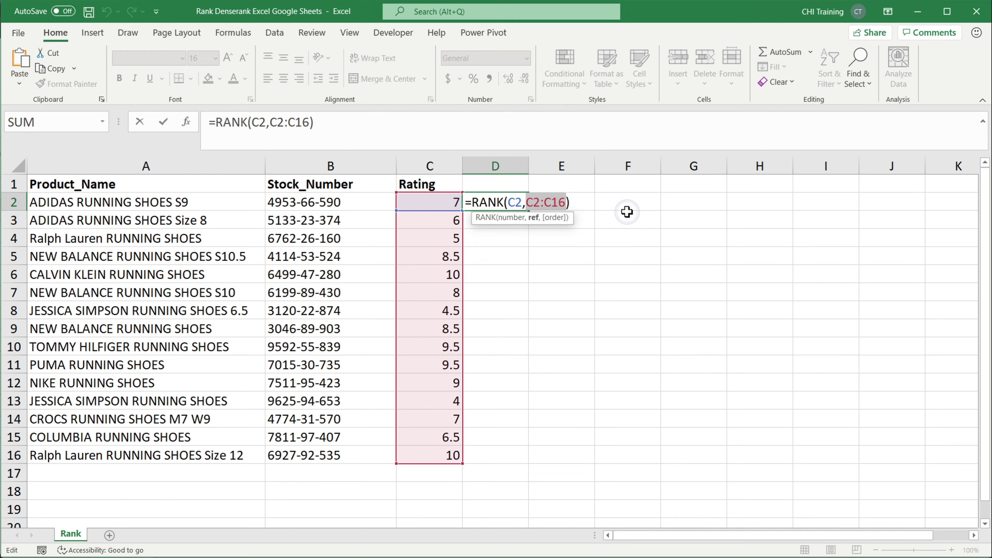
pyautogui.press('F4')
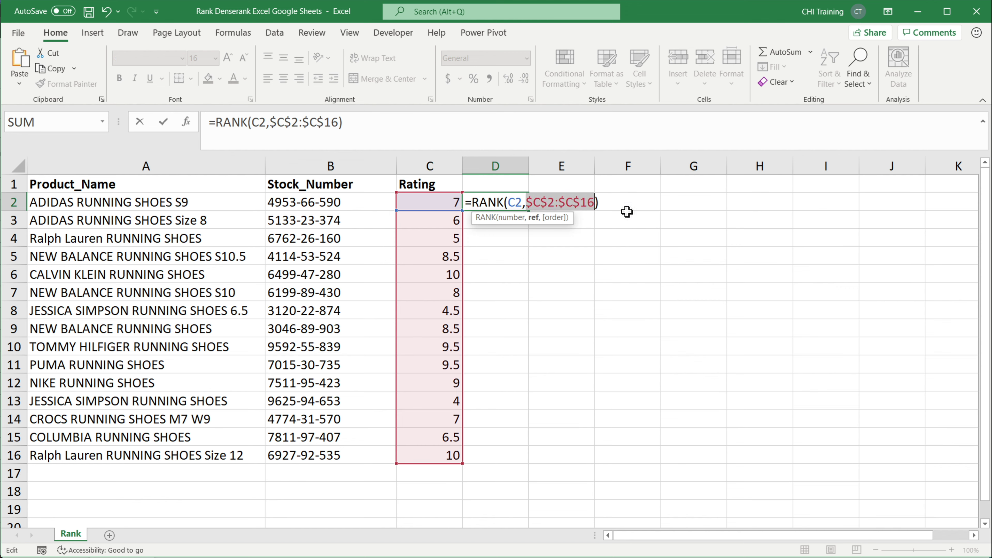
pyautogui.press('Return')
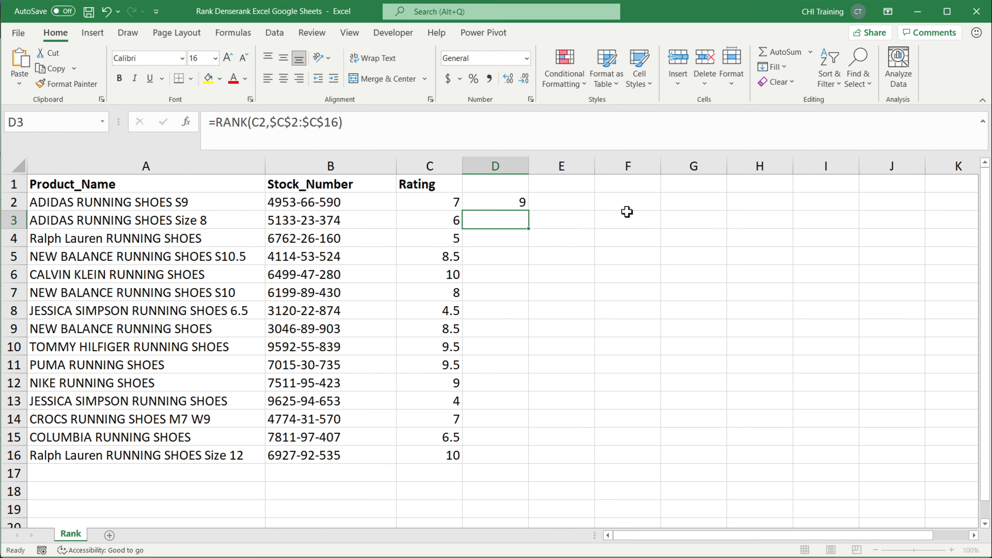
pyautogui.click(524, 204)
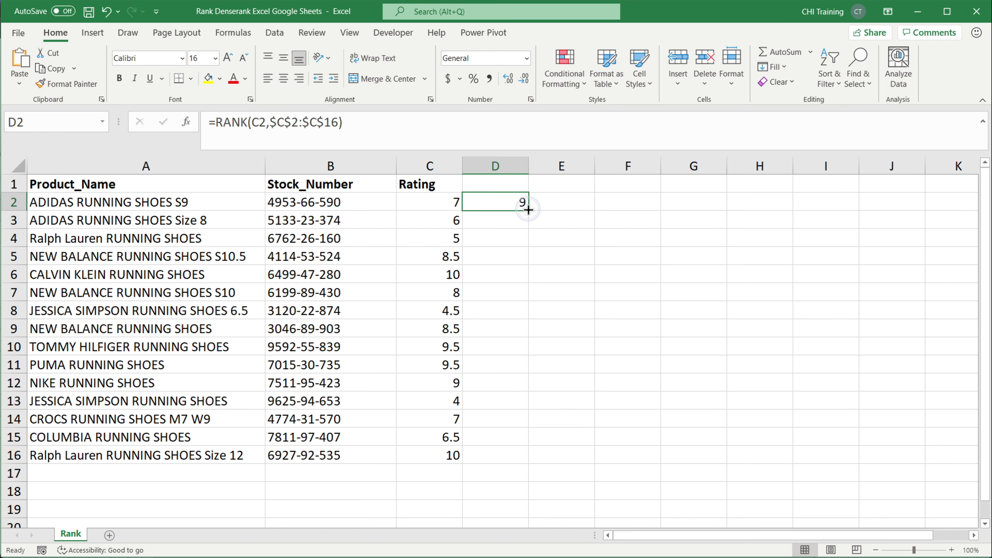
pyautogui.moveTo(528, 210); pyautogui.dragTo(517, 461)
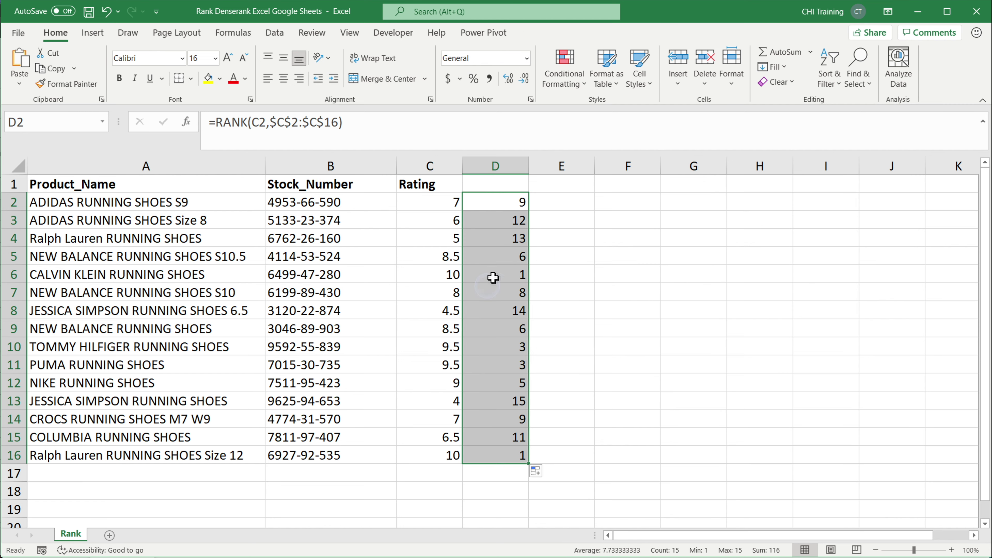
# Compare the ratings in C2:C16 with their ranks in column D, especially the tied ratings in rows 6 and 16
pyautogui.moveTo(415, 195); pyautogui.dragTo(411, 464)
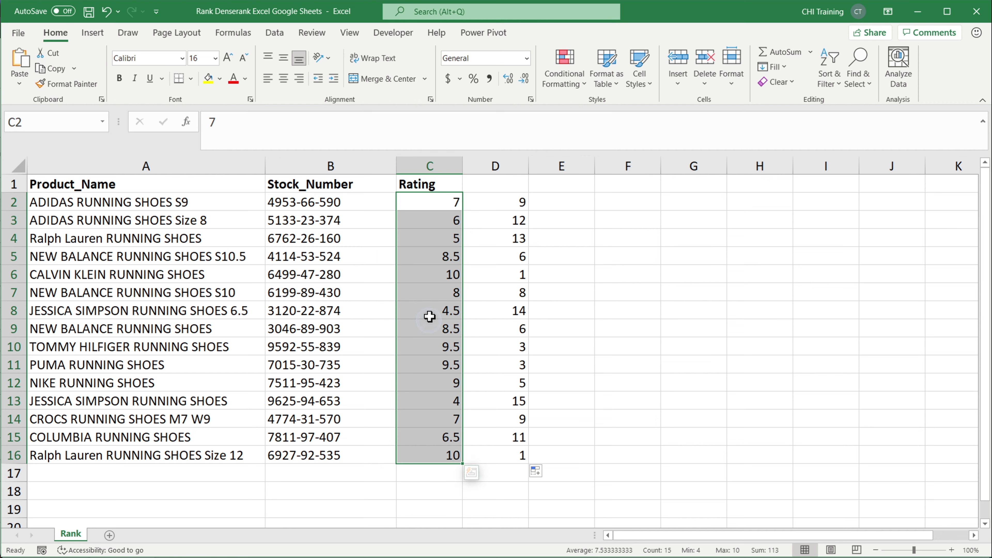
pyautogui.click(433, 273)
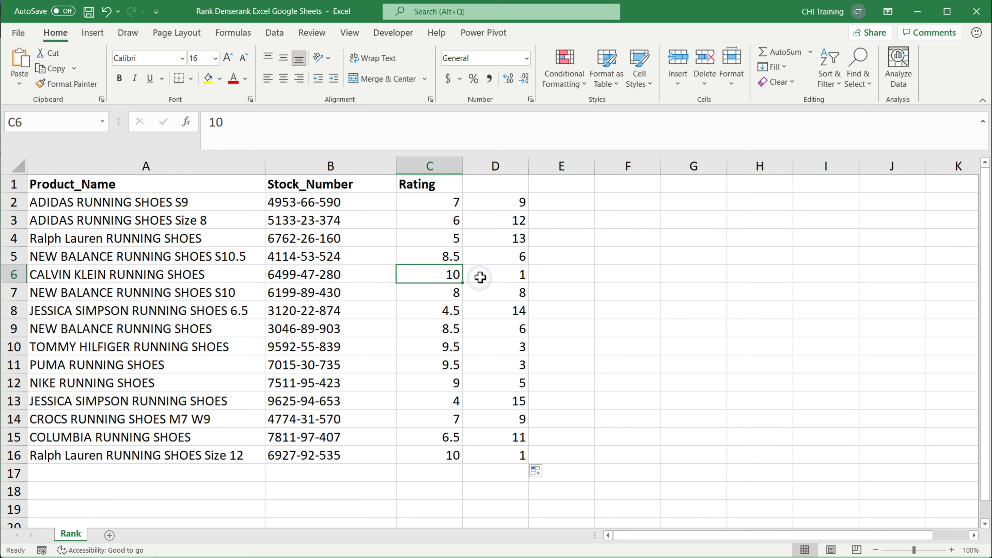
pyautogui.click(493, 274)
pyautogui.click(513, 466)
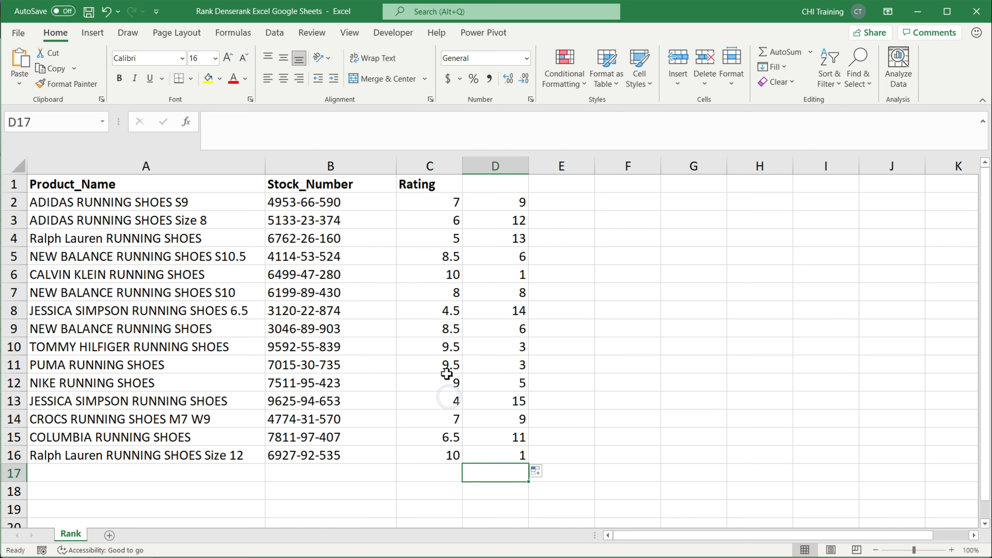
pyautogui.moveTo(449, 197); pyautogui.dragTo(448, 454)
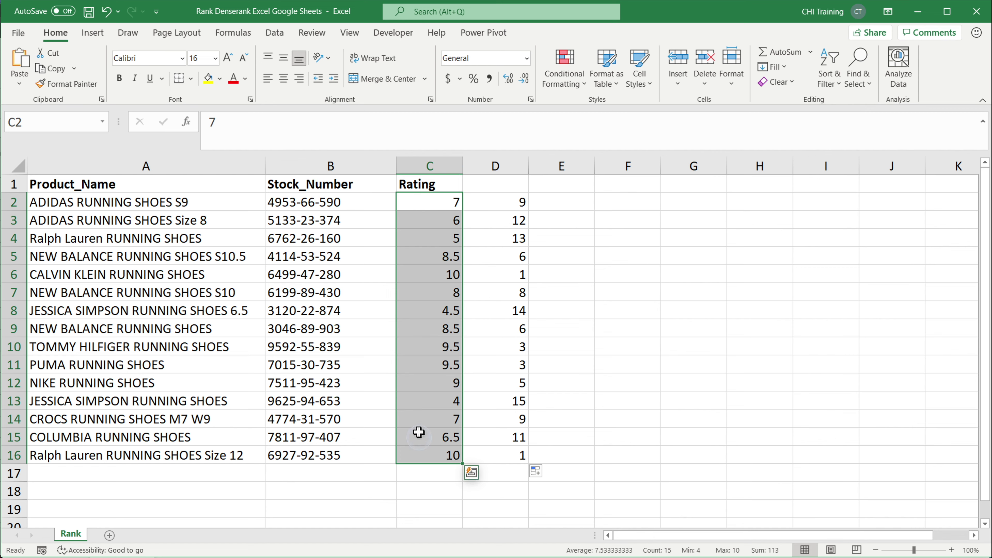
pyautogui.moveTo(450, 349); pyautogui.dragTo(451, 366)
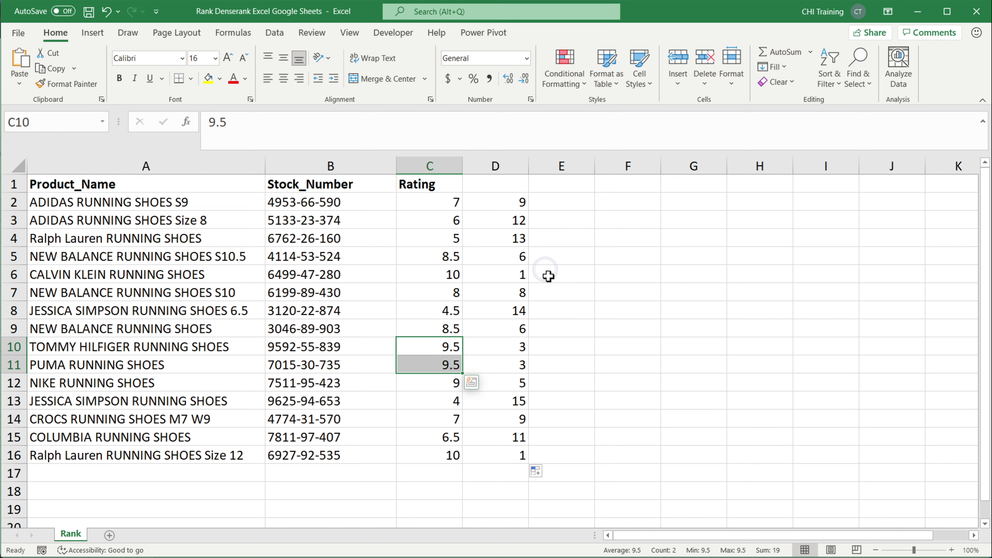
pyautogui.click(443, 279)
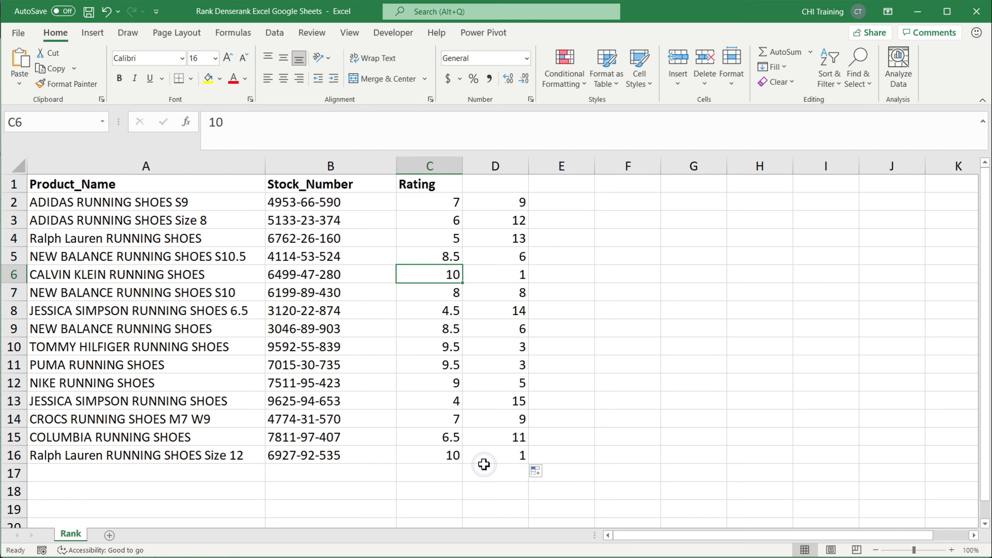
pyautogui.click(486, 454)
pyautogui.click(492, 276)
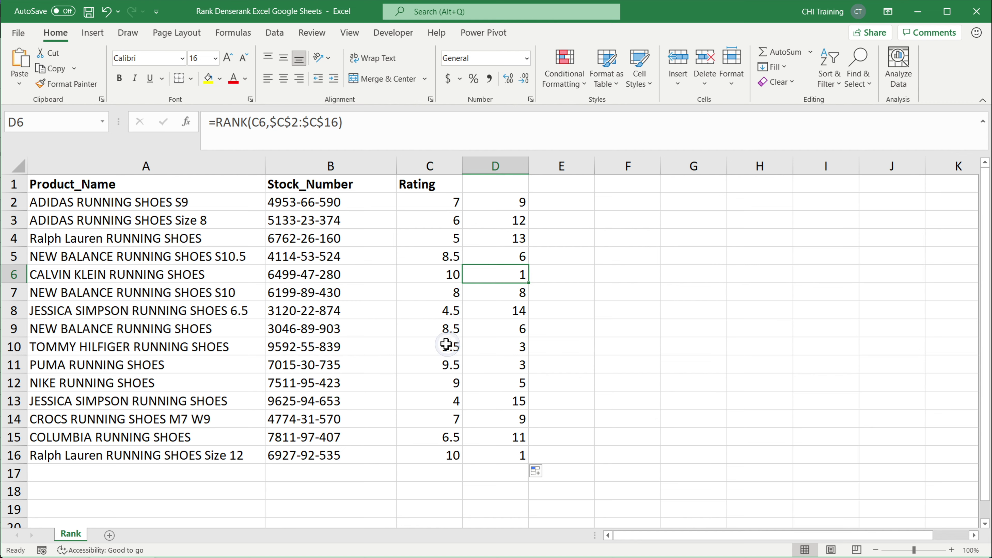
# Examine the ranks of the tied ratings in rows 10 and 11 and of the next lower ratings in rows 12 and 5
pyautogui.moveTo(447, 344); pyautogui.dragTo(458, 365)
pyautogui.moveTo(515, 344); pyautogui.dragTo(515, 359)
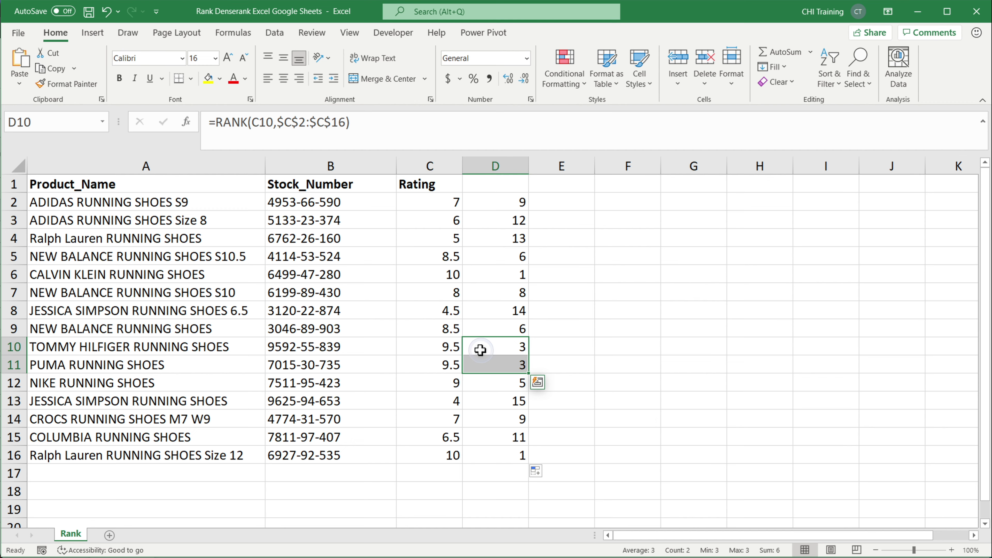
pyautogui.moveTo(446, 346); pyautogui.dragTo(448, 364)
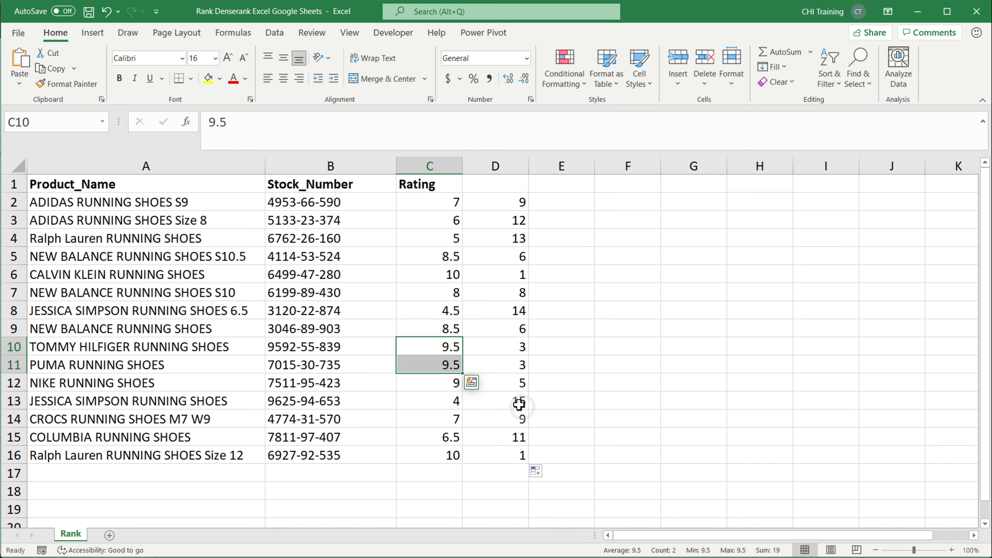
pyautogui.click(517, 381)
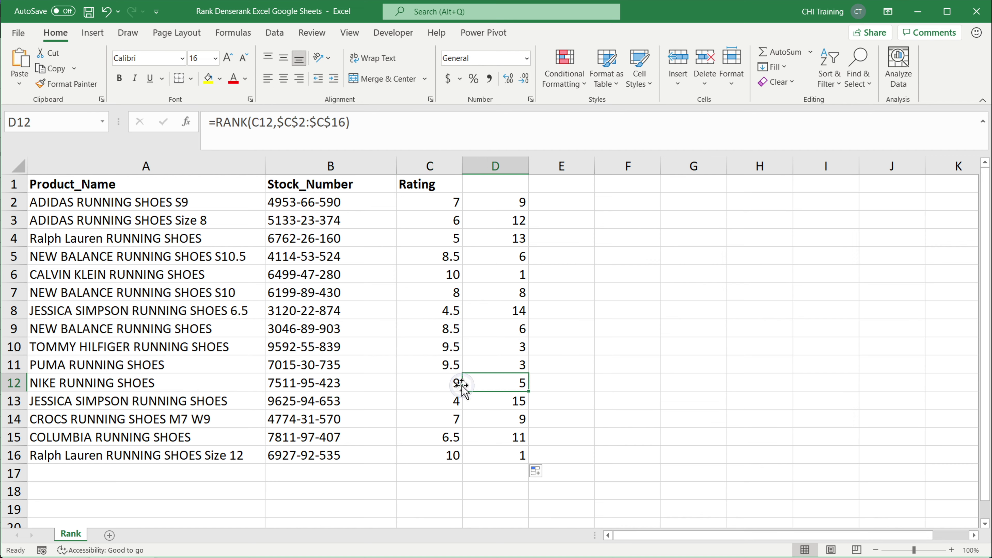
pyautogui.click(437, 381)
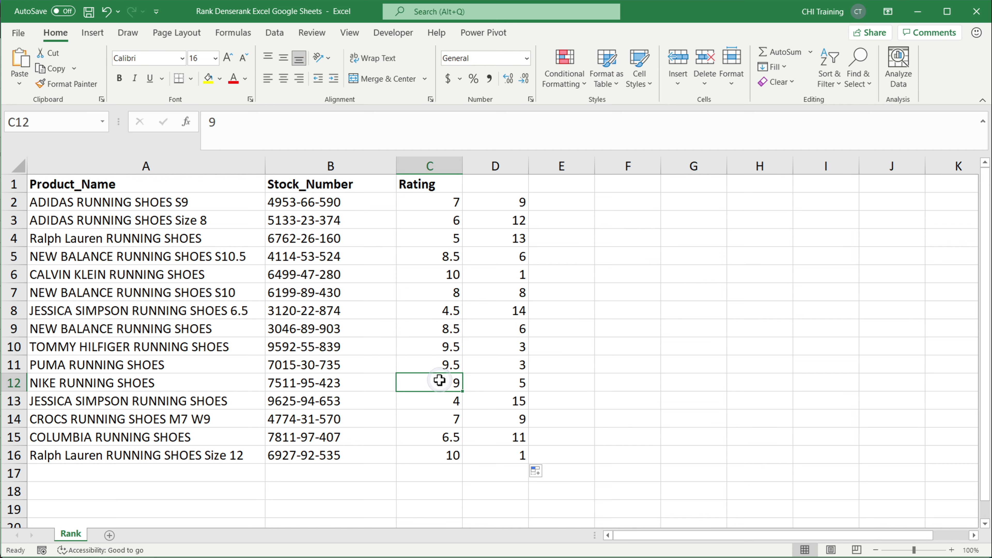
pyautogui.click(515, 386)
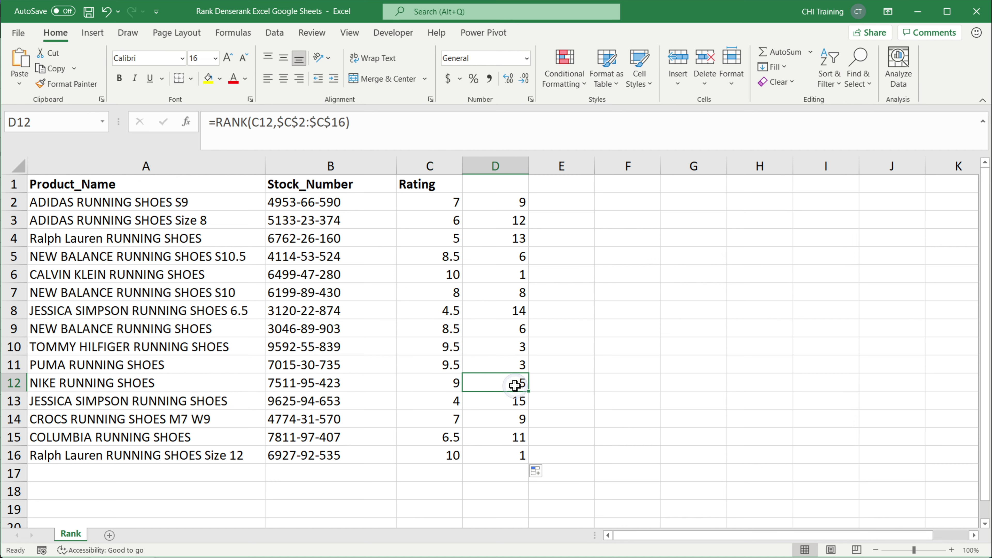
pyautogui.click(448, 387)
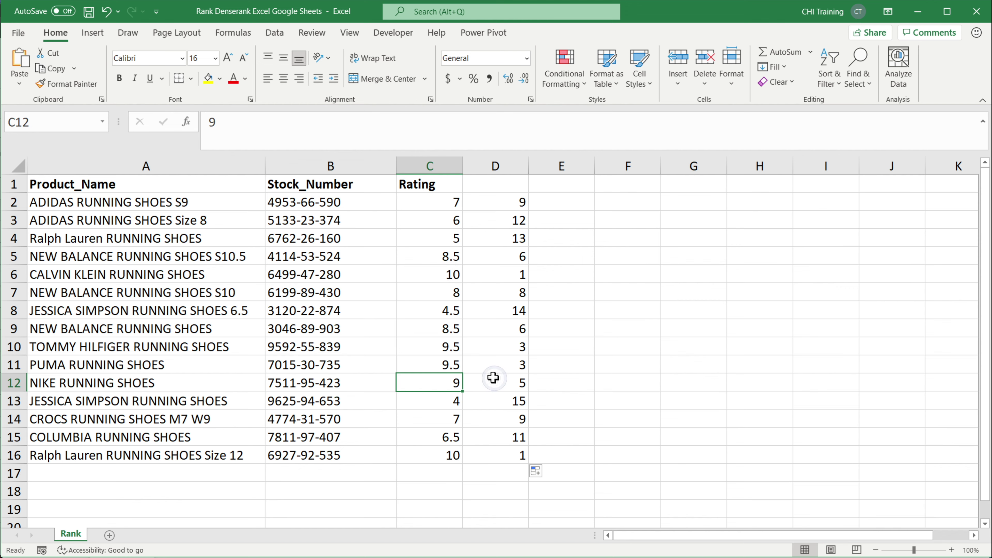
pyautogui.click(444, 256)
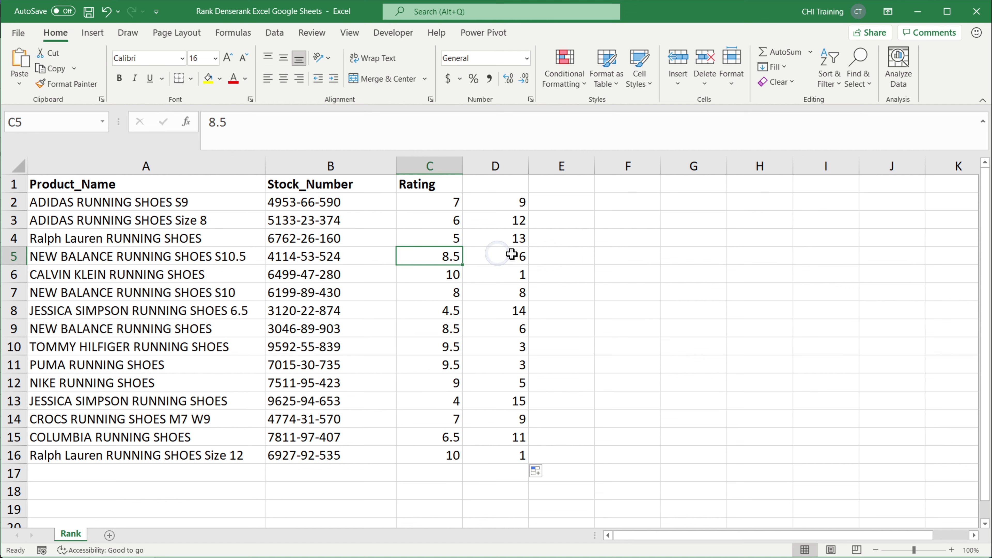
pyautogui.click(510, 256)
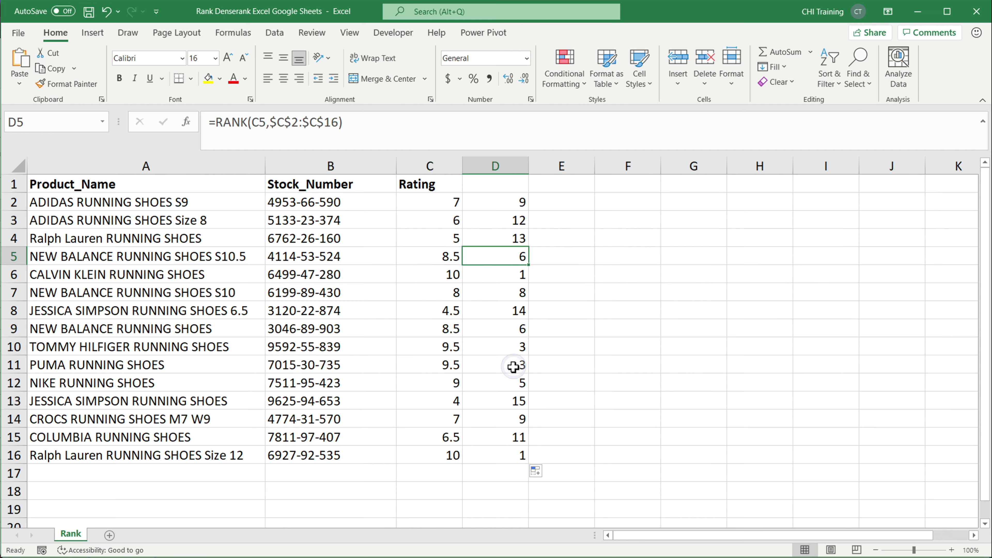
# Enter the formula =RANK.EQ(C2,$C$2:$C$16) in cell E2 to rank the first product's rating
pyautogui.click(513, 382)
pyautogui.click(511, 259)
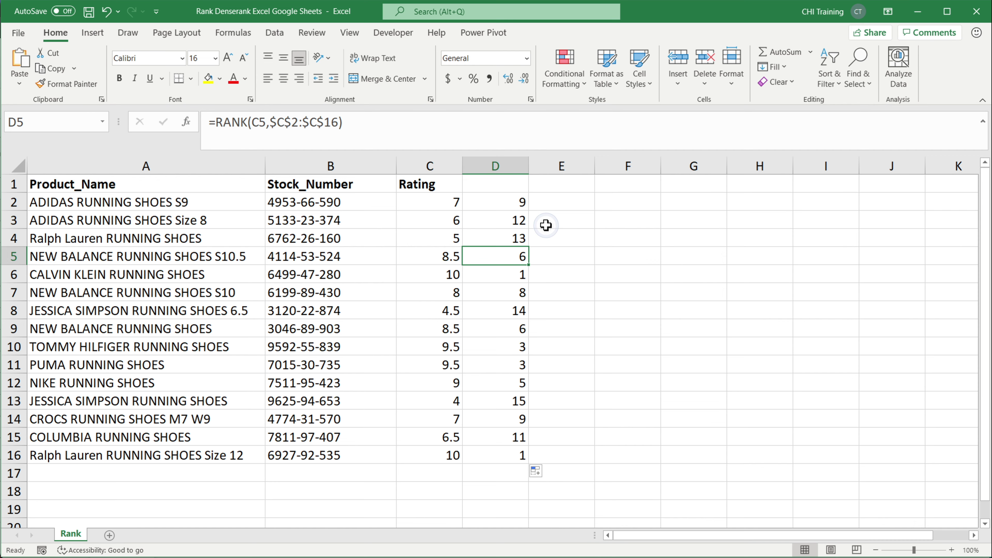
pyautogui.click(548, 204)
pyautogui.write('=')
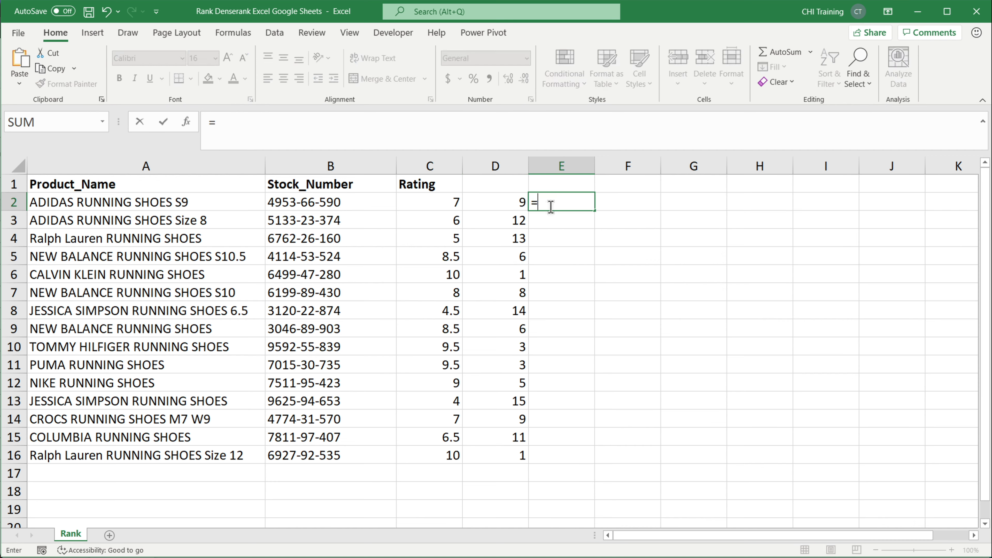
pyautogui.write('rank')
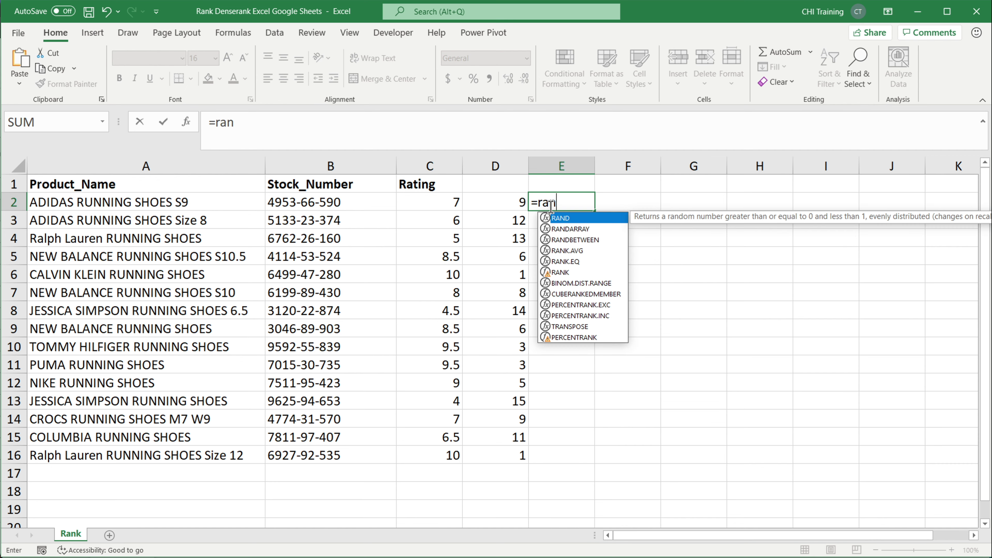
pyautogui.click(575, 228)
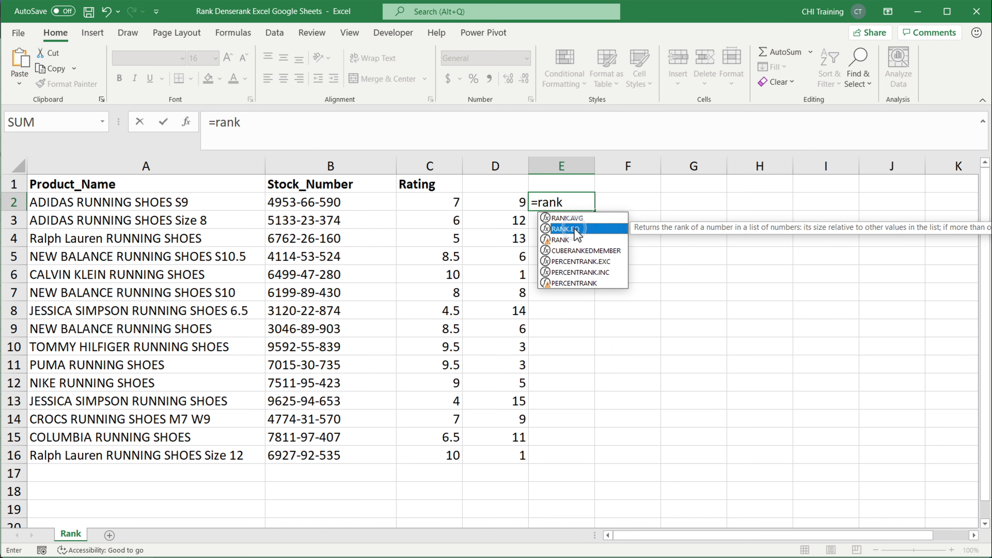
pyautogui.doubleClick(583, 228)
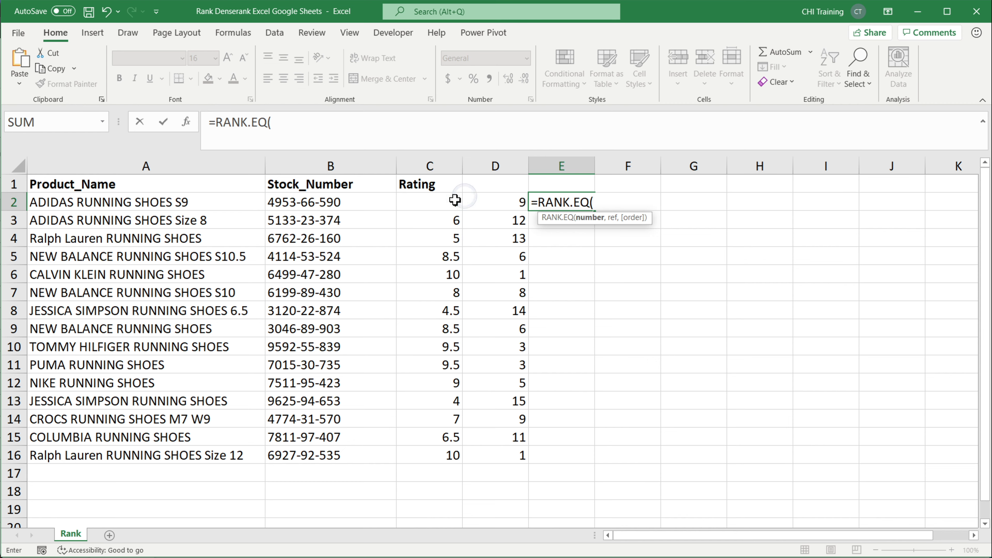
pyautogui.click(436, 203)
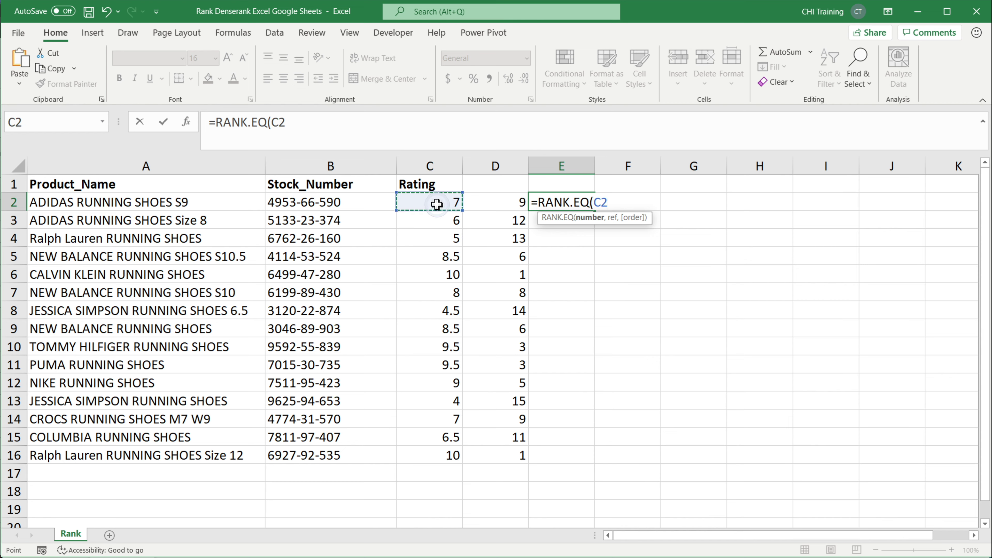
pyautogui.write(',')
pyautogui.moveTo(438, 202); pyautogui.dragTo(427, 454)
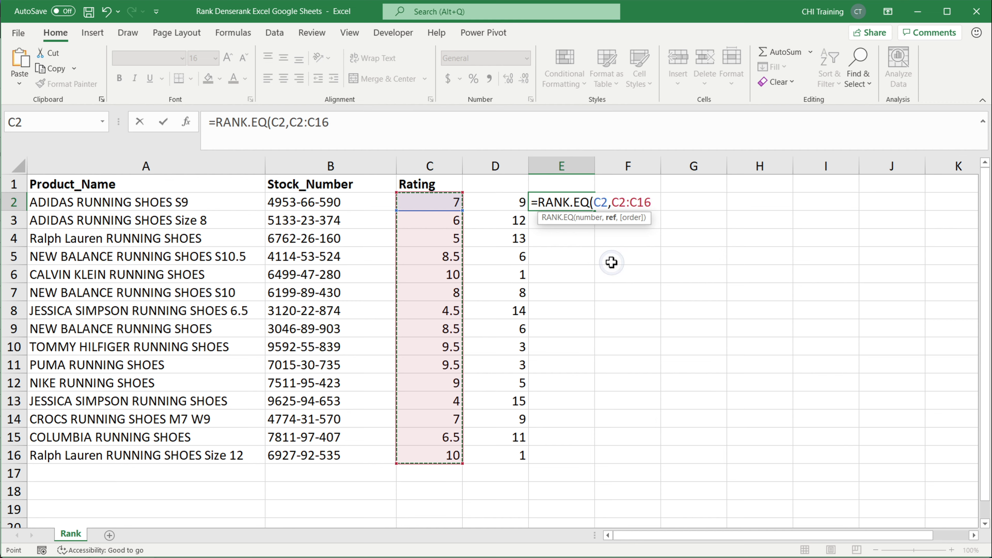
pyautogui.press('F4')
pyautogui.press('Return')
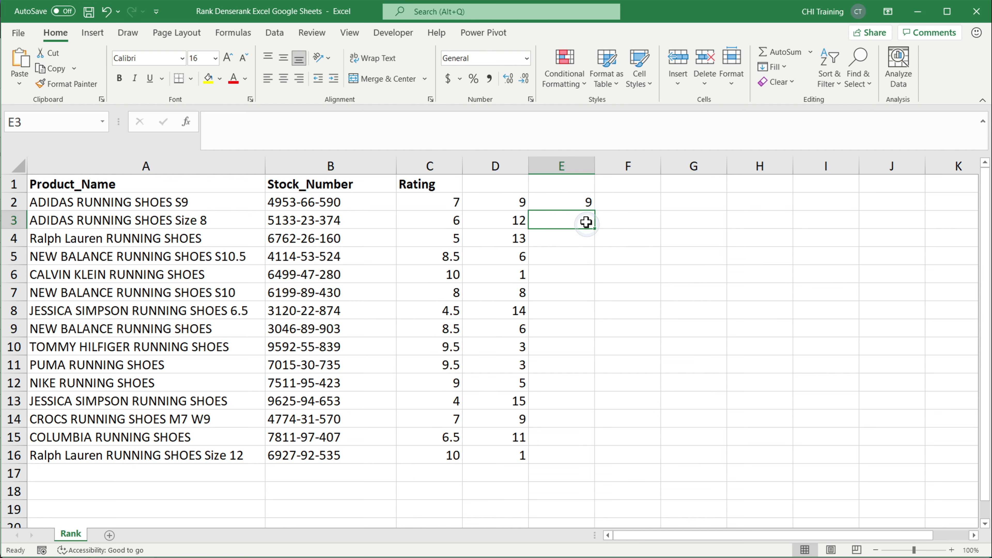
# Fill the RANK.EQ formula from E2 down to E16 and compare it with the RANK formula in D2
pyautogui.click(586, 204)
pyautogui.moveTo(594, 212); pyautogui.dragTo(582, 471)
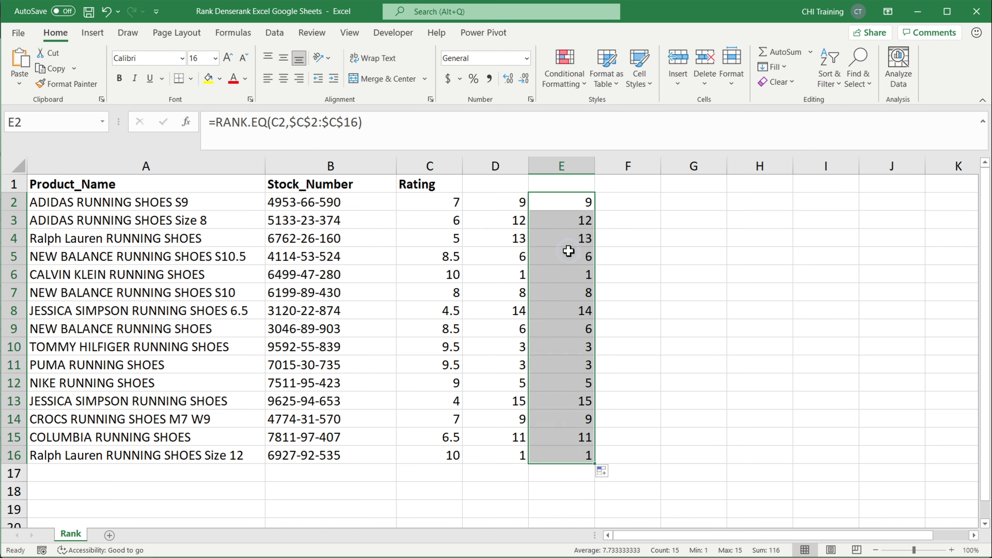
pyautogui.click(512, 203)
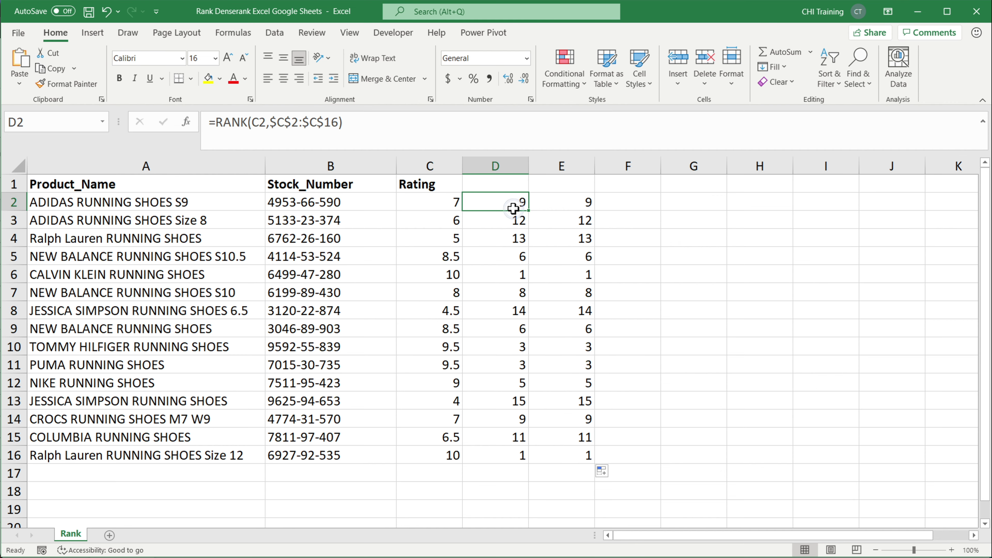
pyautogui.click(583, 202)
# Enter the formula =RANK.AVG(C2,$C$2:$C$16) in cell F2 to give tied ratings an average rank
pyautogui.click(637, 199)
pyautogui.write('=rang')
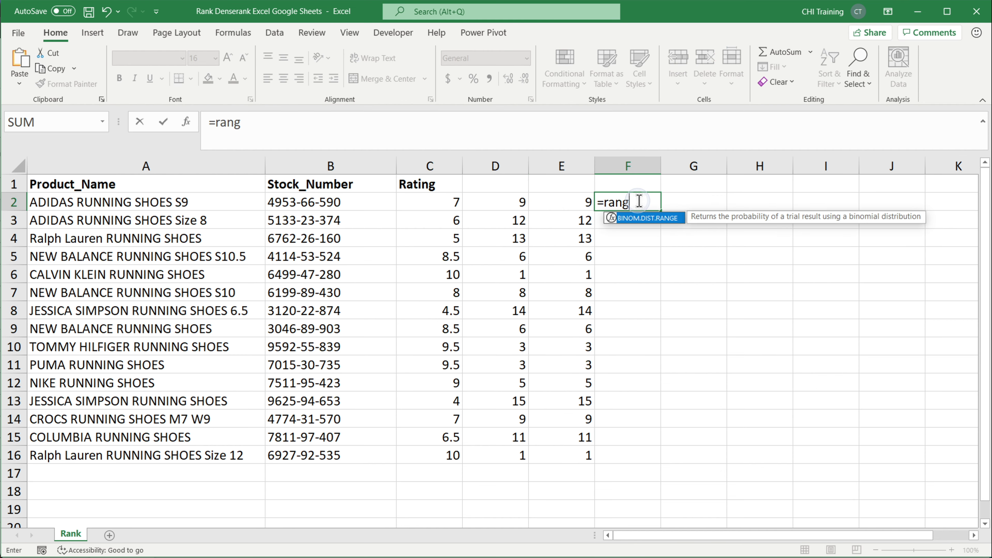
pyautogui.press('BackSpace')
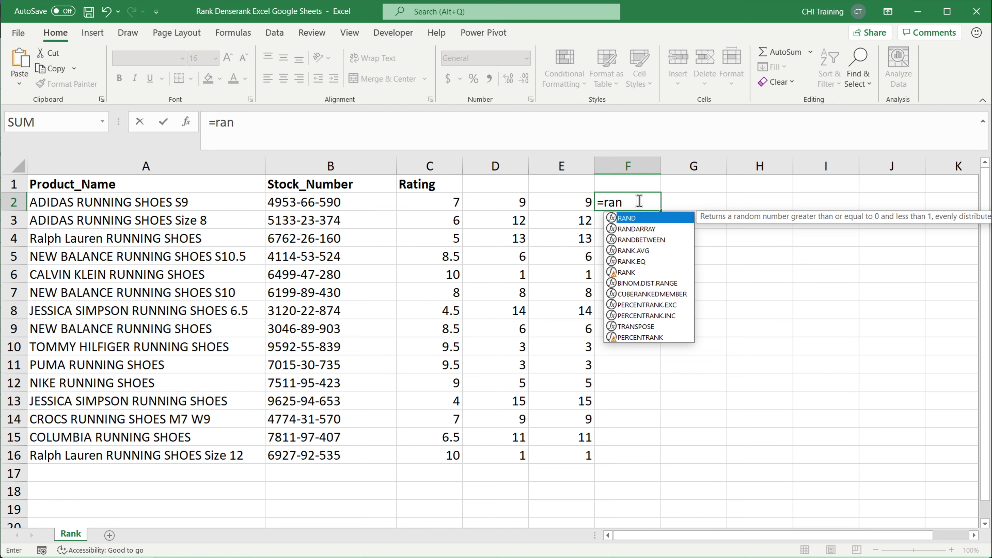
pyautogui.press('Down')
pyautogui.press('Down')
pyautogui.press('Down')
pyautogui.press('Tab')
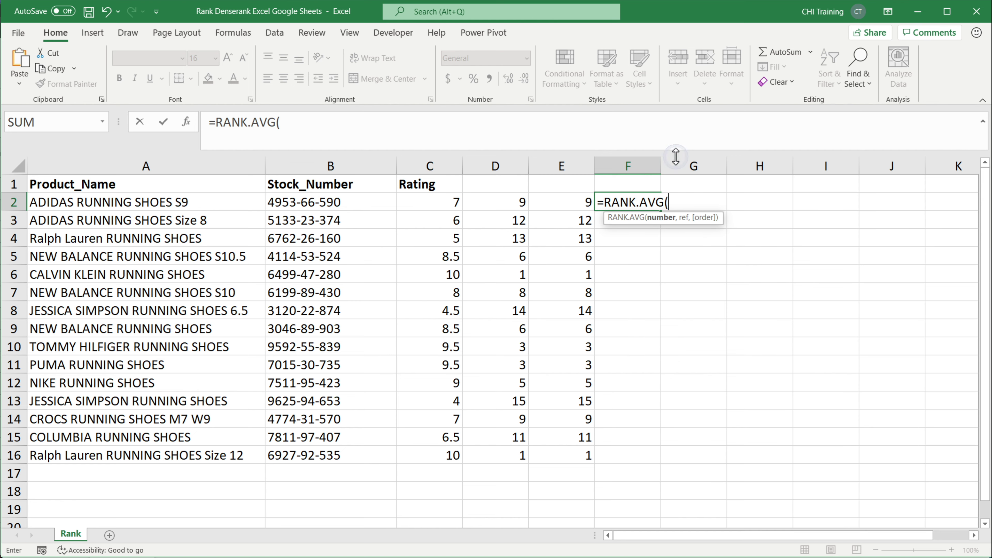
pyautogui.click(435, 202)
pyautogui.write(',')
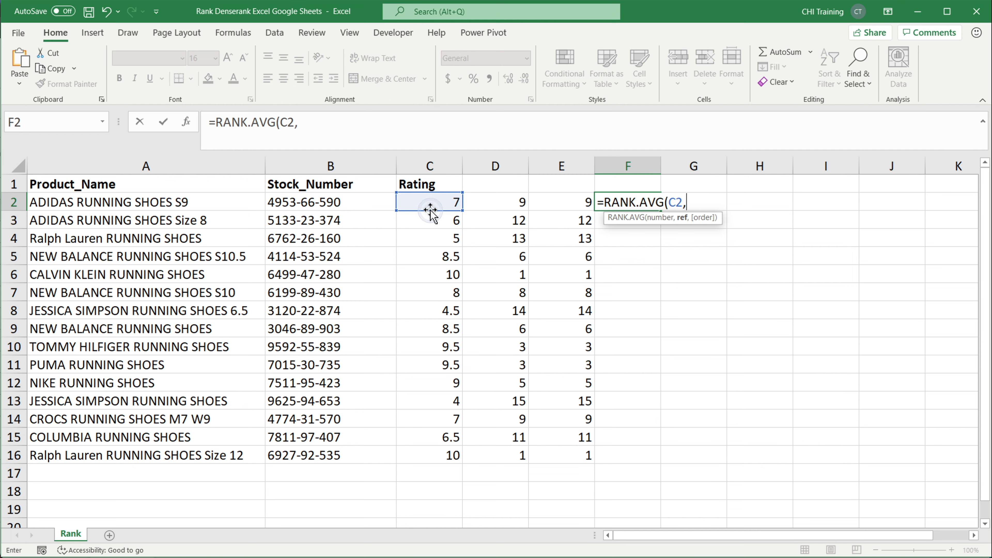
pyautogui.moveTo(437, 204); pyautogui.dragTo(415, 453)
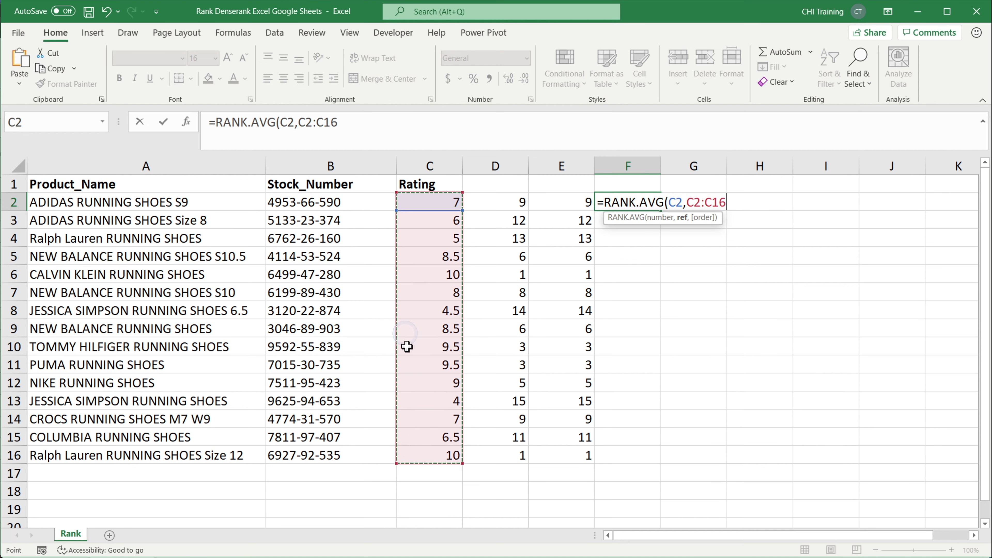
pyautogui.press('F4')
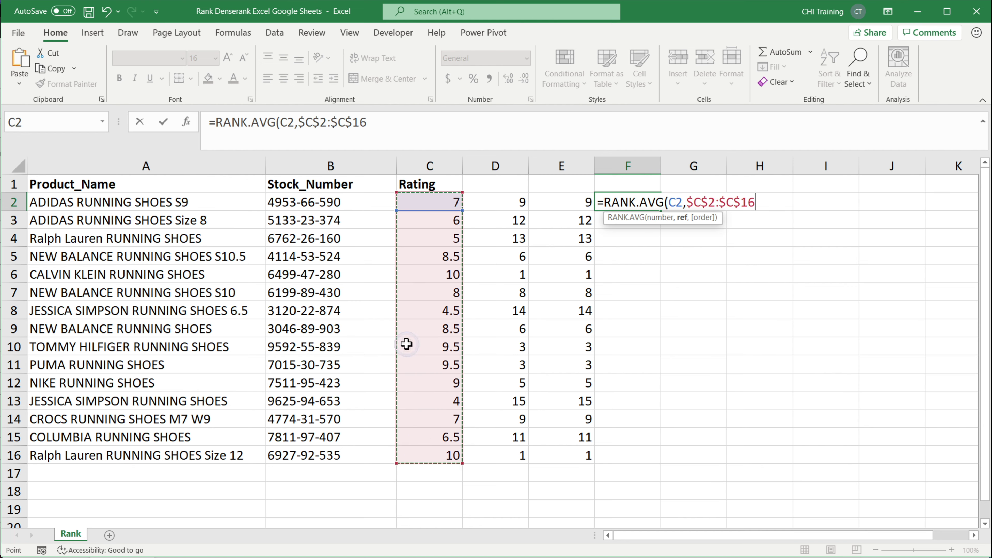
pyautogui.write(')')
pyautogui.press('Return')
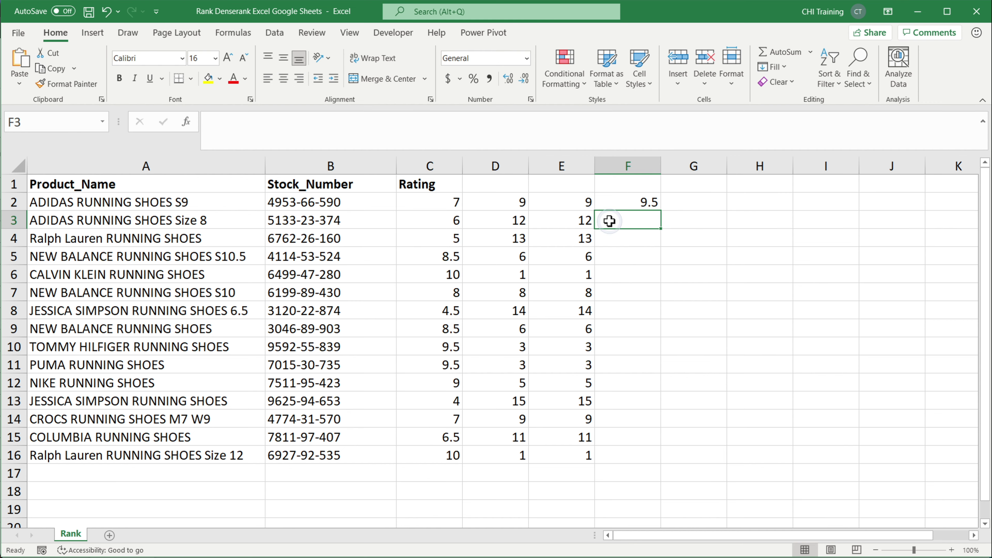
# Fill the RANK.AVG formula from F2 down to F16 and check the tied ratings in C6 and C16
pyautogui.click(645, 203)
pyautogui.moveTo(660, 211); pyautogui.dragTo(660, 471)
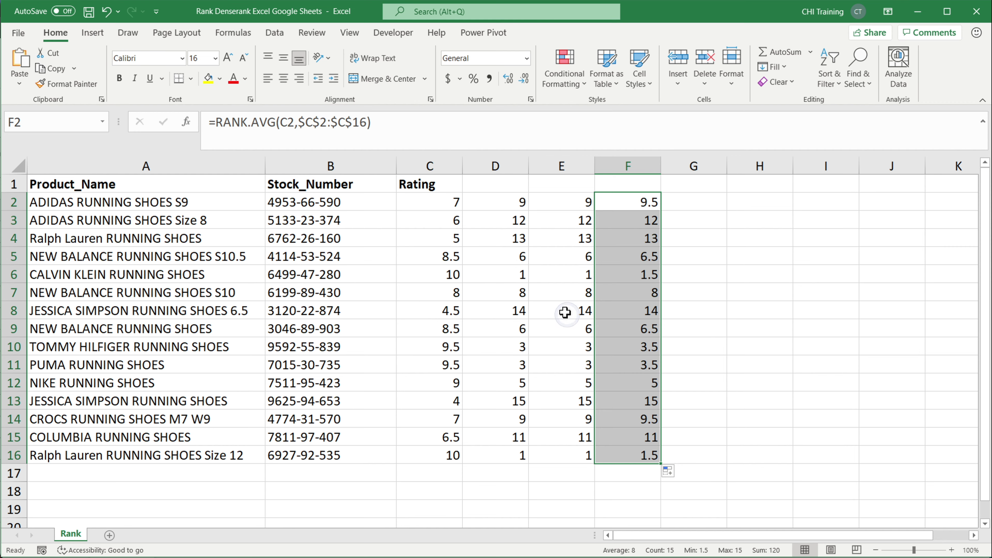
pyautogui.click(442, 276)
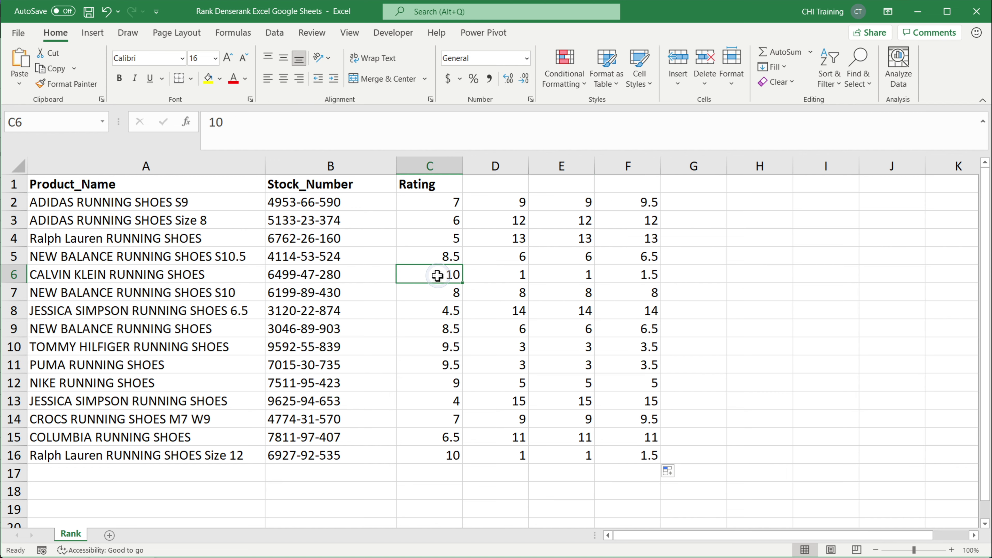
pyautogui.click(439, 453)
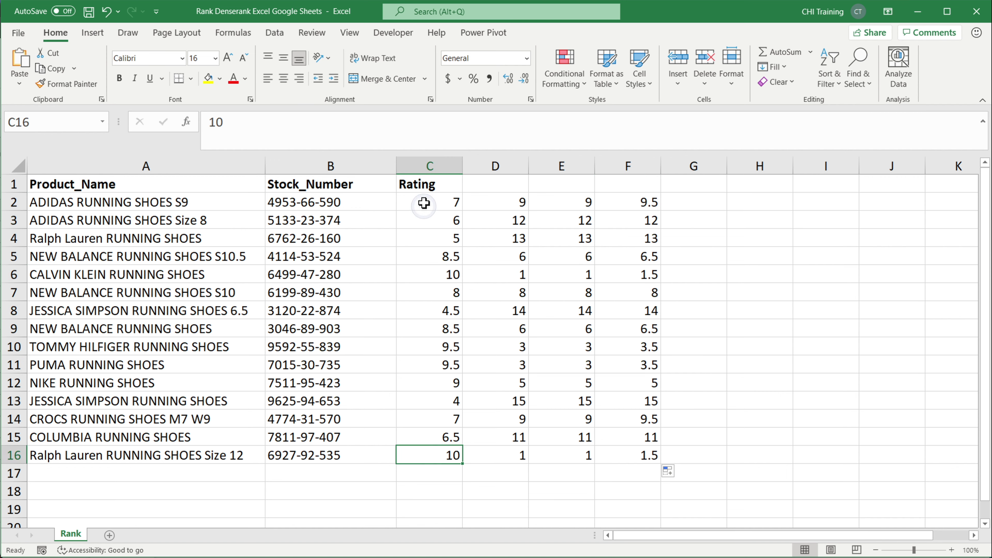
# Apply the Green - White Color Scale conditional formatting to the ratings in C2:C16
pyautogui.moveTo(424, 203); pyautogui.dragTo(445, 453)
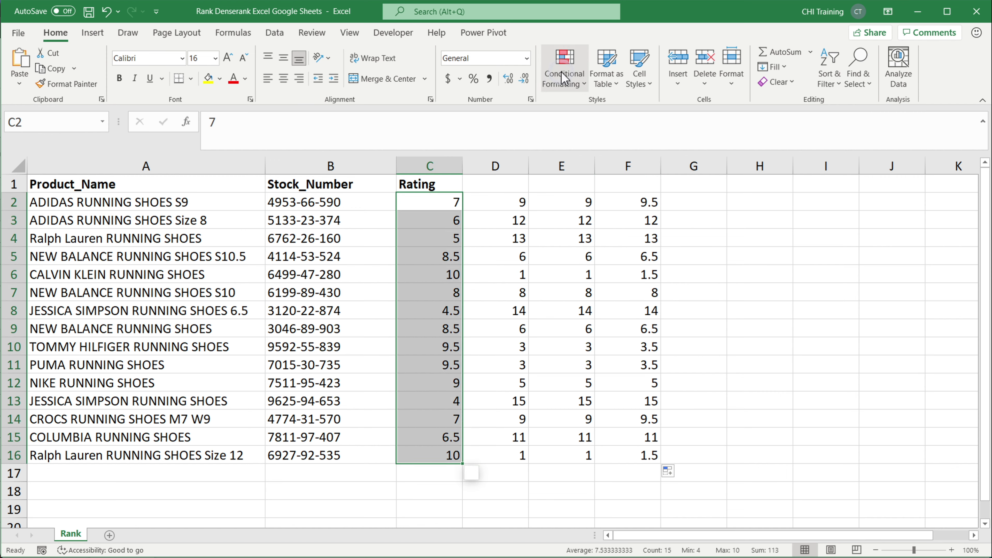
pyautogui.click(565, 78)
pyautogui.moveTo(653, 206)
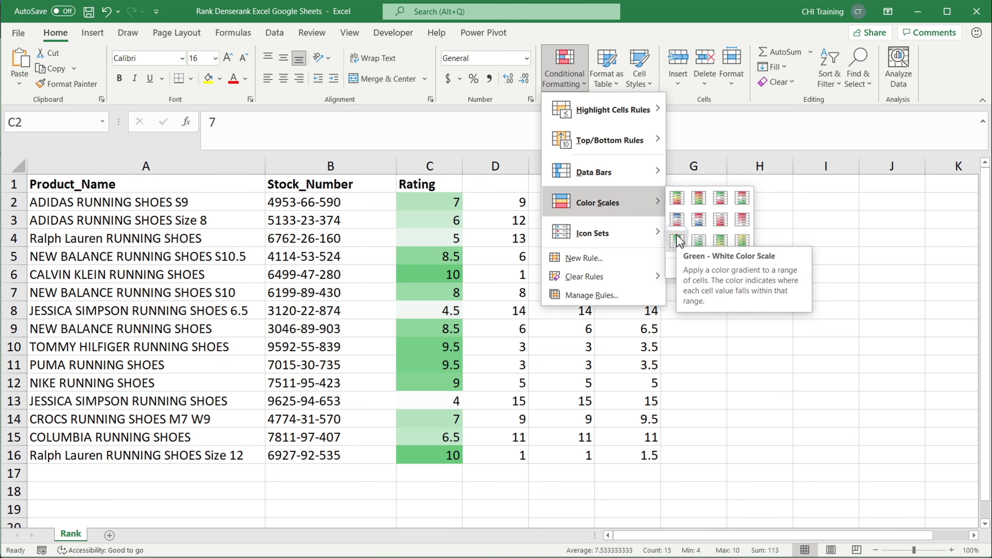
pyautogui.click(680, 250)
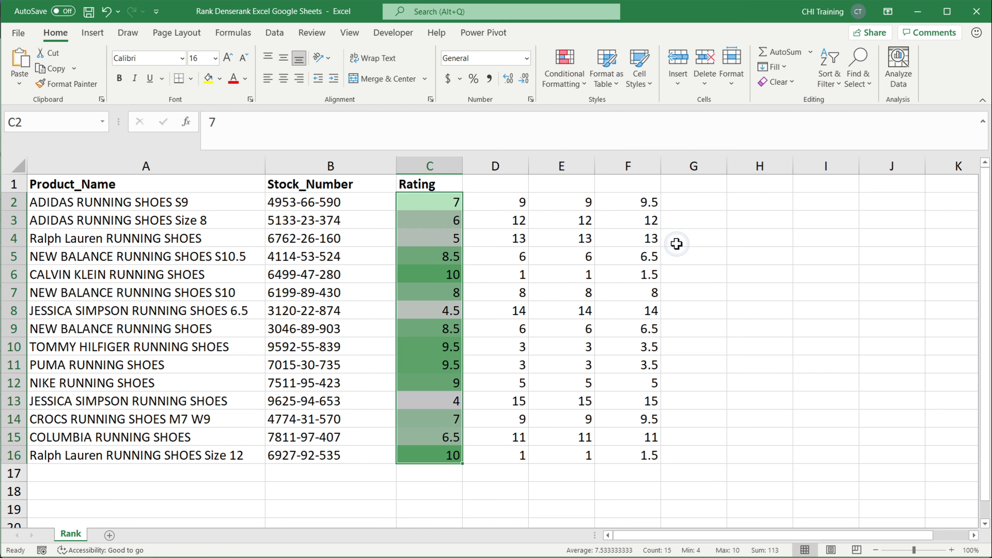
pyautogui.click(558, 415)
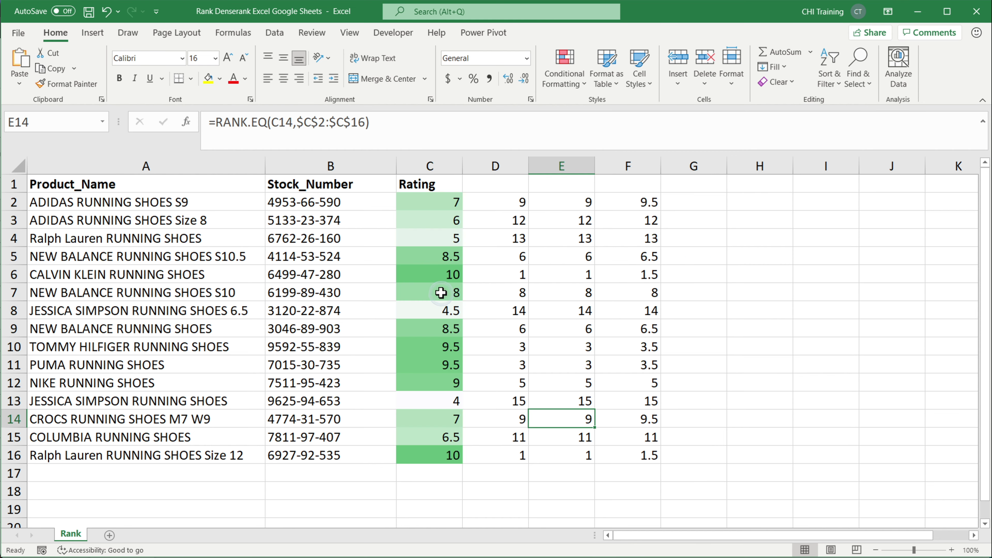
# Compare how RANK in column D and RANK.AVG in column F rank the tied top ratings in rows 6 and 16
pyautogui.click(435, 276)
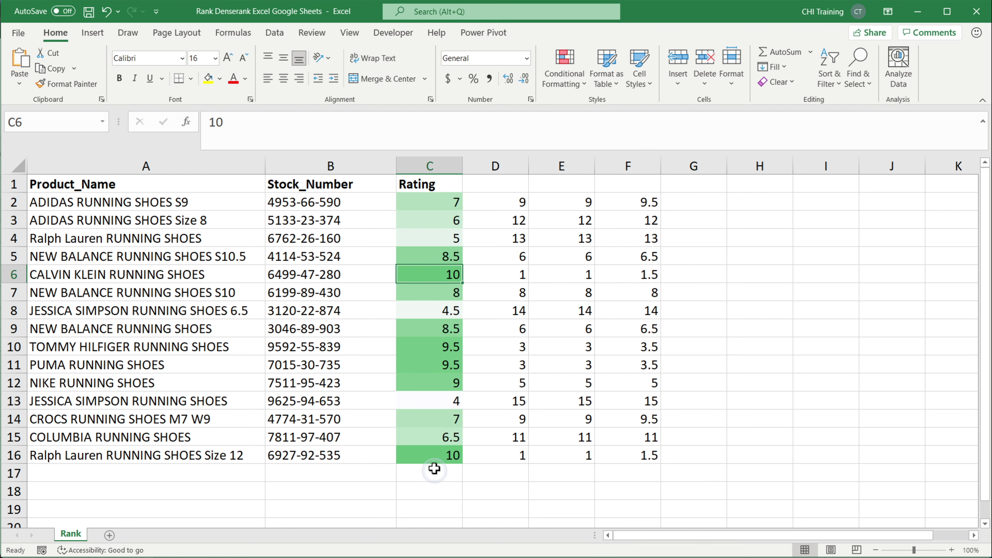
pyautogui.click(436, 455)
pyautogui.click(504, 274)
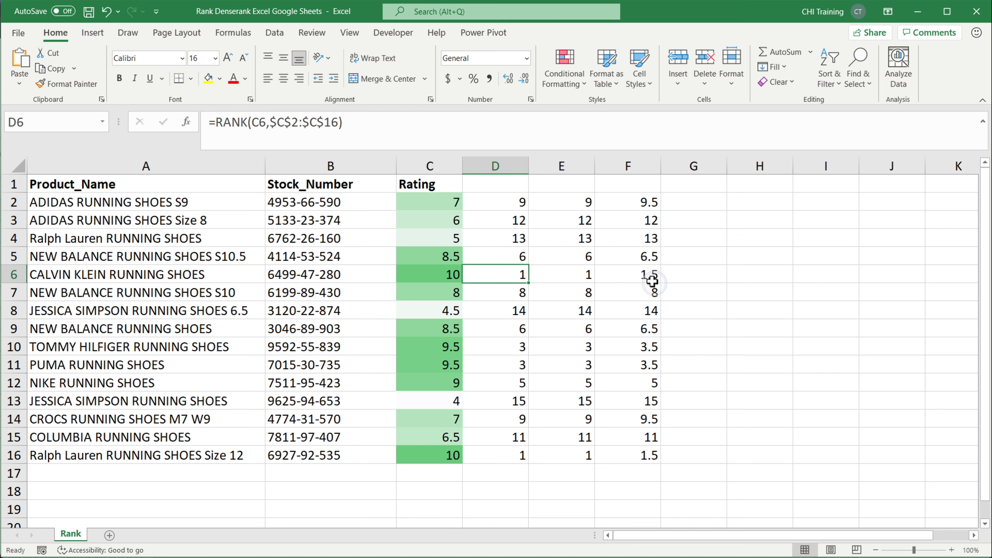
pyautogui.click(646, 275)
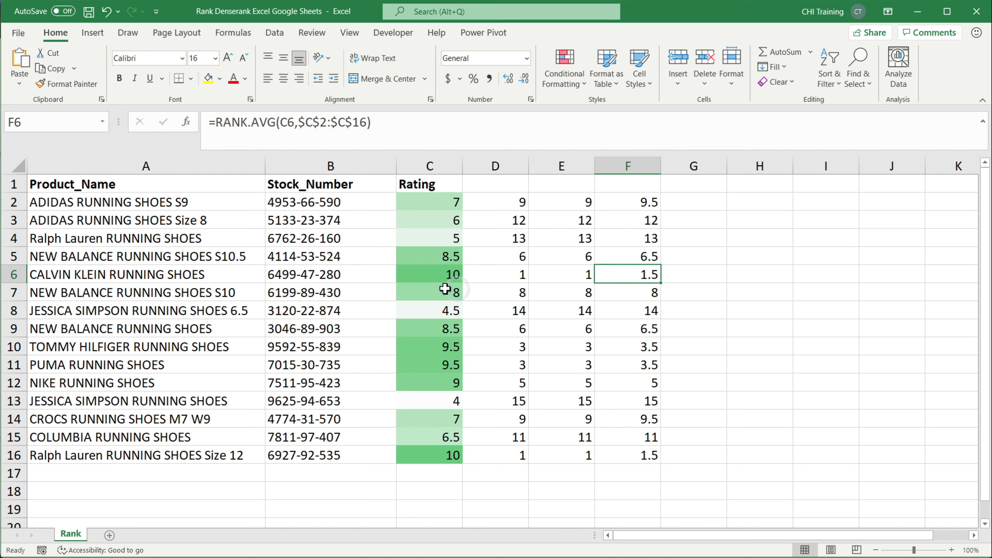
pyautogui.click(423, 276)
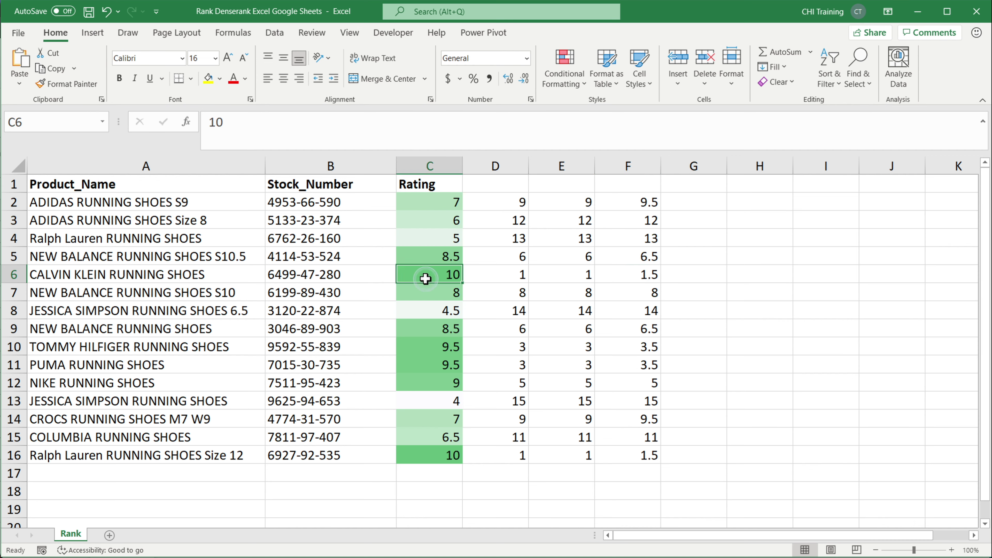
pyautogui.click(458, 453)
pyautogui.click(437, 274)
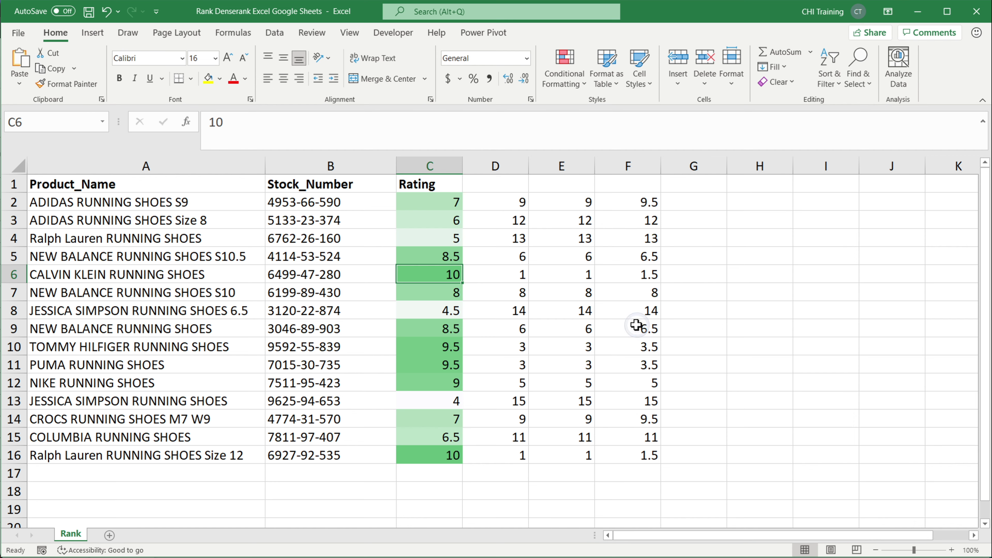
pyautogui.click(628, 220)
# Add the ascending order argument 1 to D2's RANK formula, making it =RANK(C2,$C$2:$C$16,1), and fill it down to D16
pyautogui.doubleClick(485, 202)
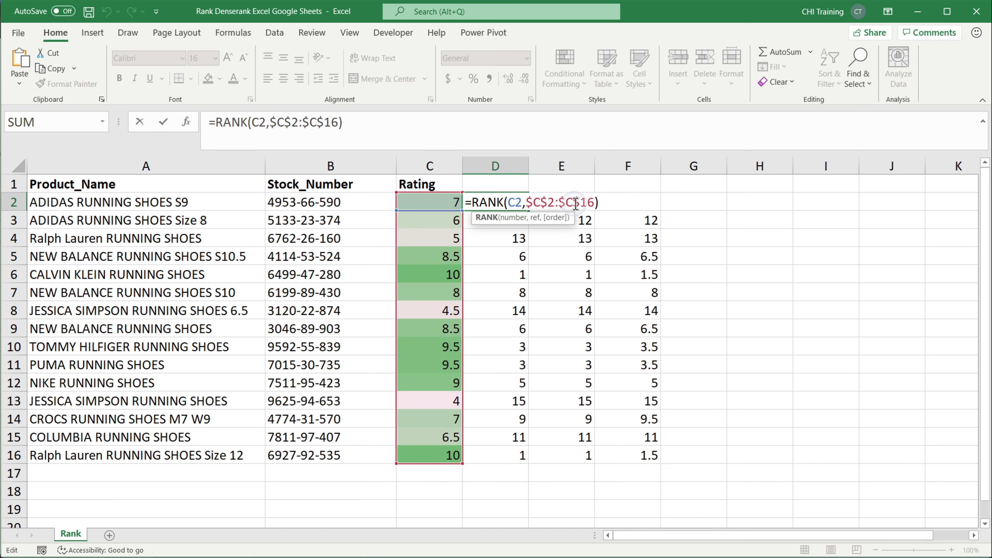
pyautogui.click(595, 202)
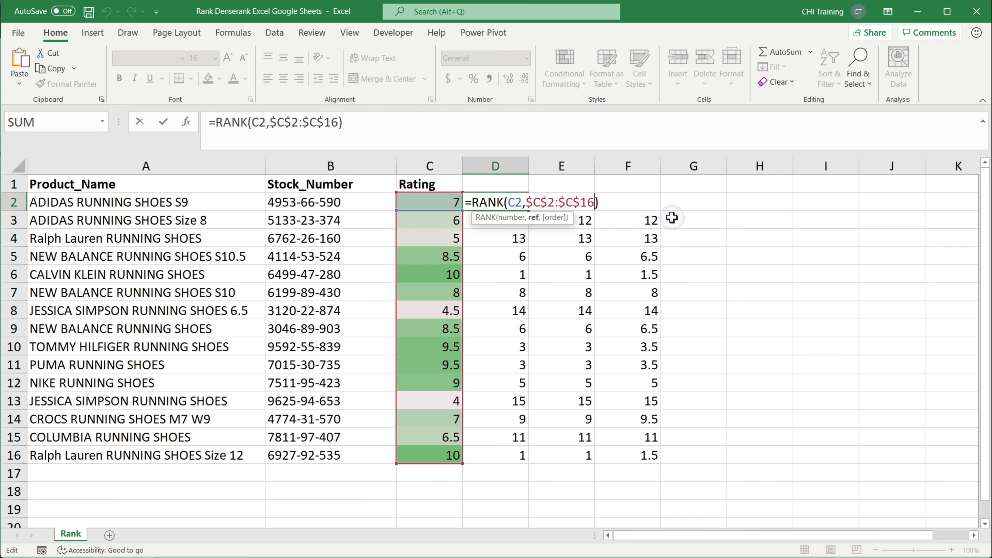
pyautogui.write(',')
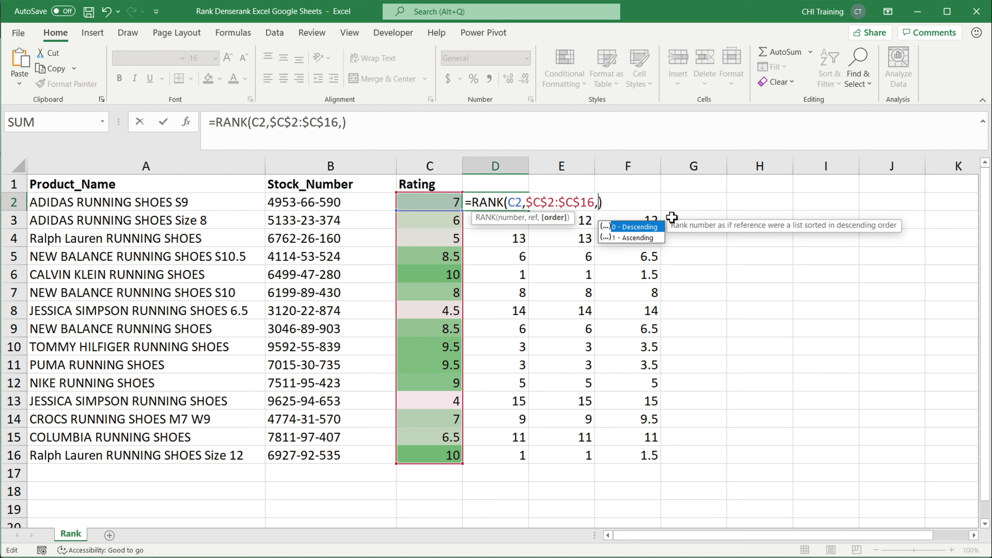
pyautogui.doubleClick(635, 238)
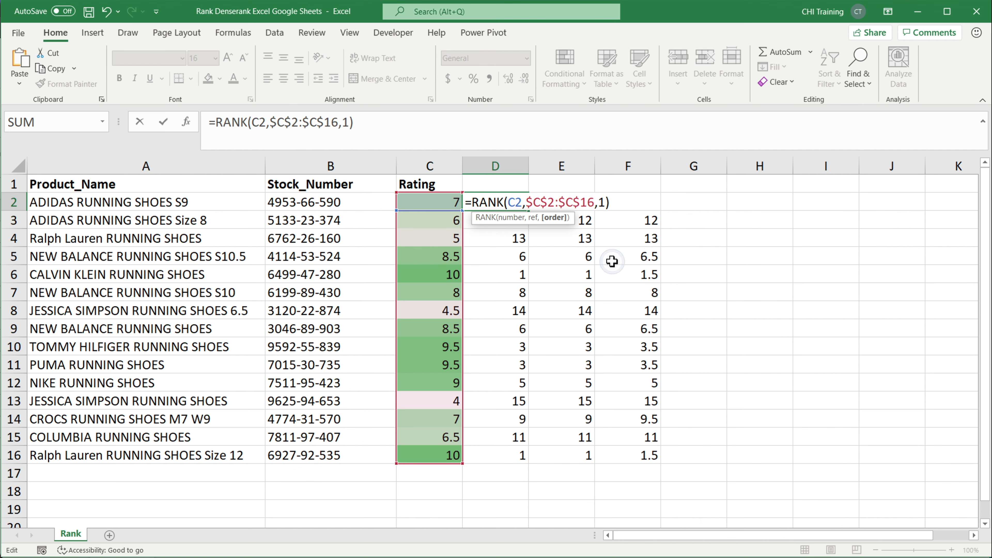
pyautogui.press('Return')
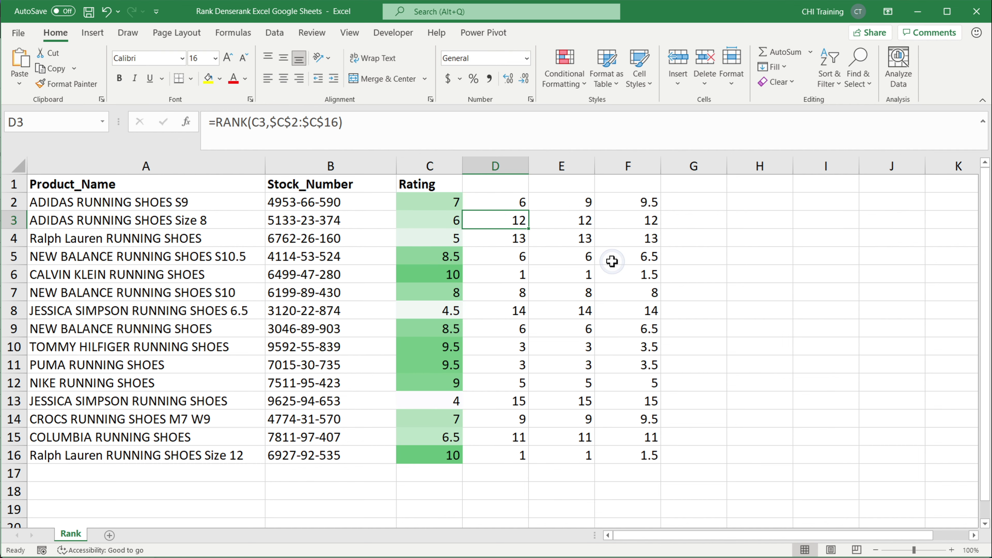
pyautogui.click(511, 201)
pyautogui.moveTo(524, 213); pyautogui.dragTo(526, 469)
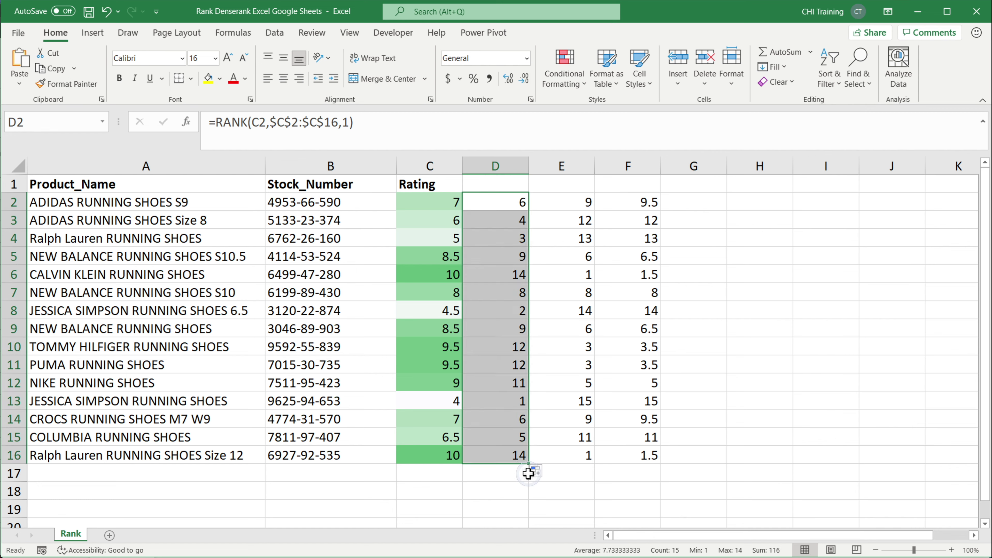
# Check the lowest rating in C13 against its ascending rank in D13, and undo the last fill
pyautogui.click(445, 405)
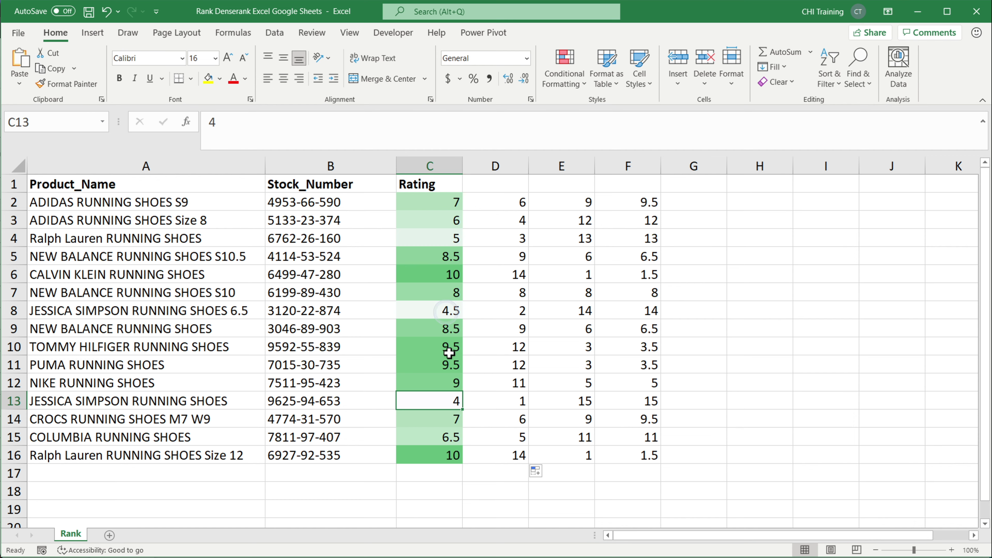
pyautogui.click(501, 399)
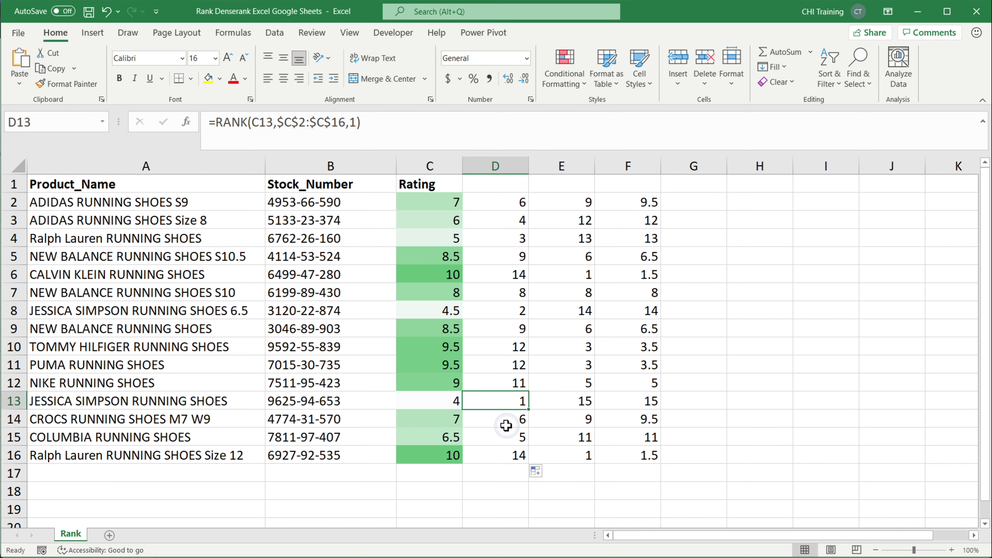
pyautogui.hotkey('ctrl', 'z')
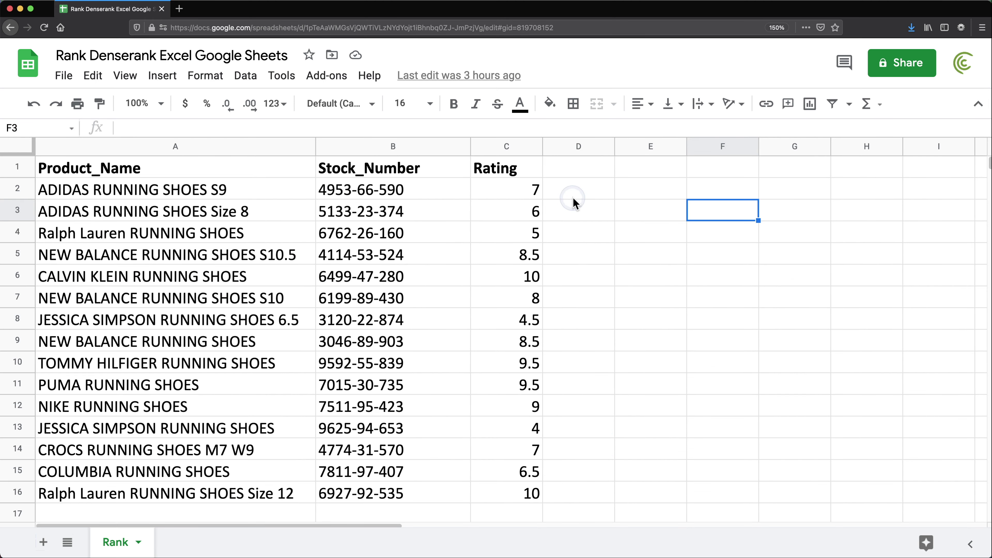
# Switch to the Google Sheets copy, enter =RANK(C2,$C$2:$C$16) in D2 and accept the suggested autofill down to D16
pyautogui.click(575, 194)
pyautogui.write('=rank')
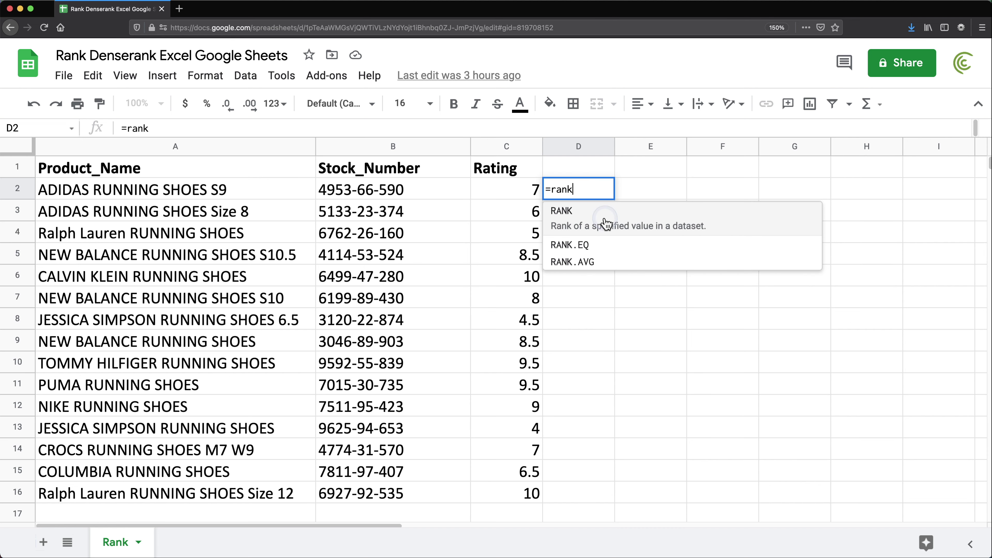
pyautogui.click(608, 211)
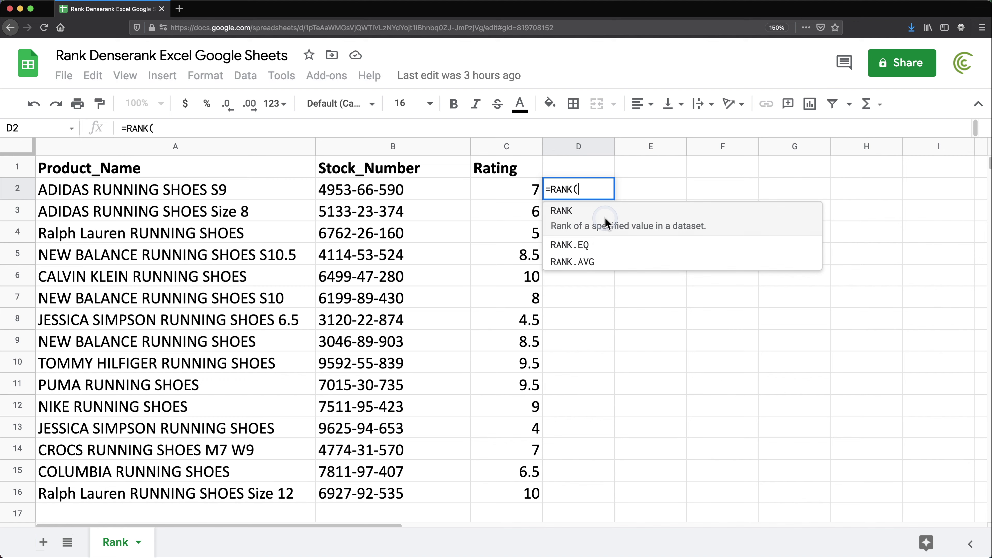
pyautogui.click(503, 189)
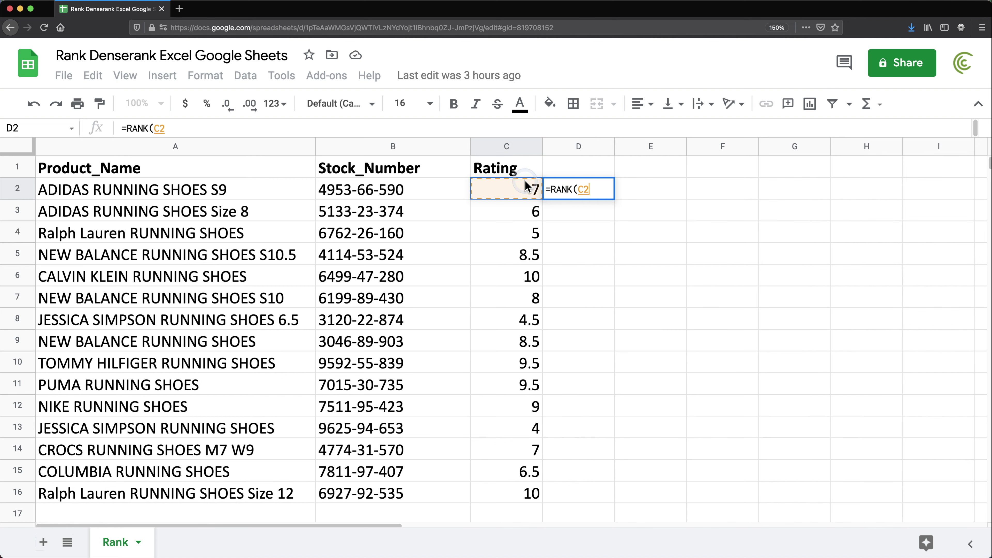
pyautogui.write(',')
pyautogui.moveTo(493, 191); pyautogui.dragTo(501, 494)
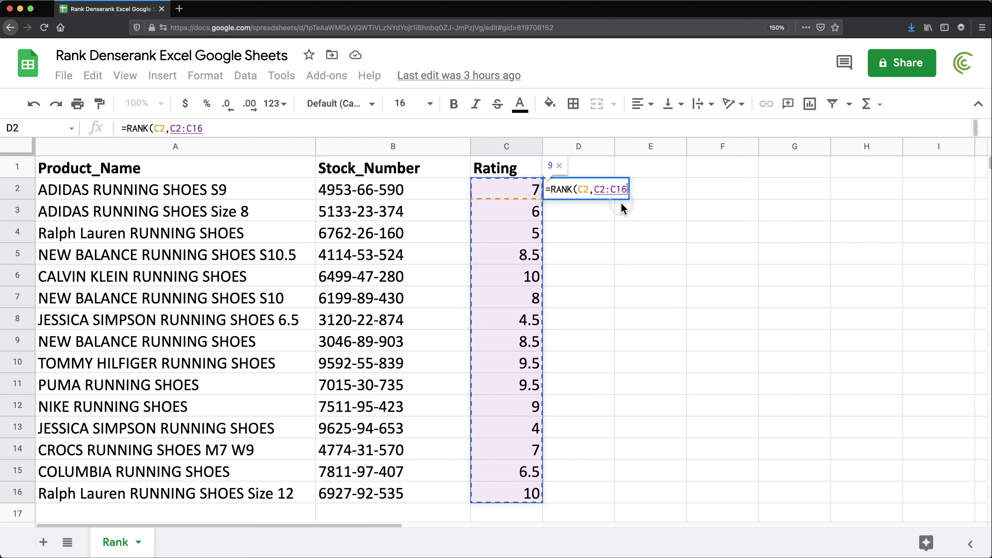
pyautogui.press('F4')
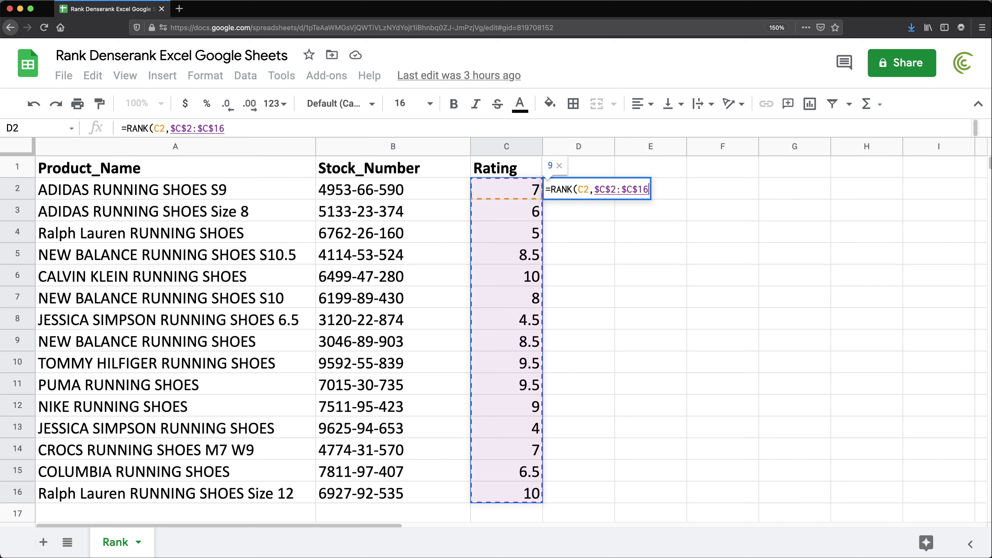
pyautogui.write(')')
pyautogui.press('Return')
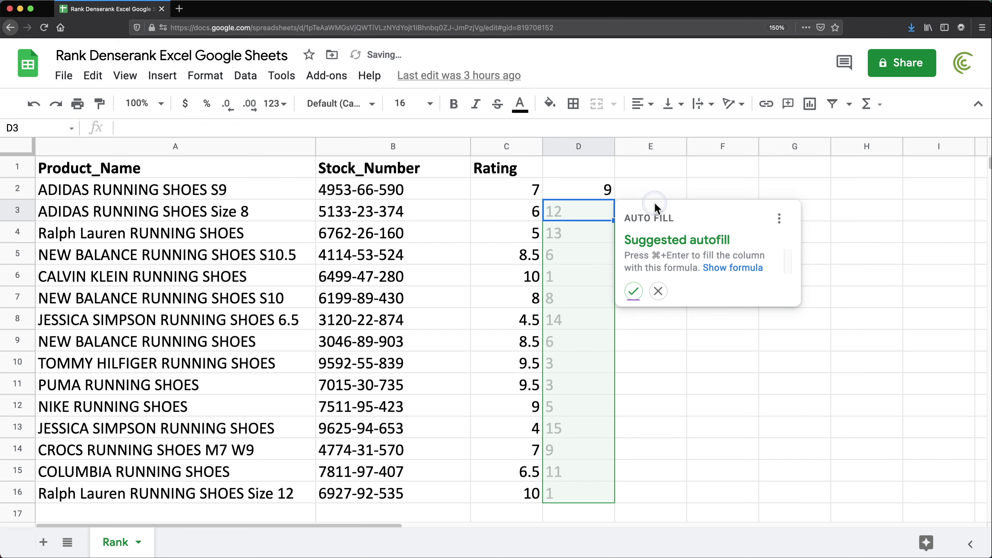
pyautogui.click(633, 298)
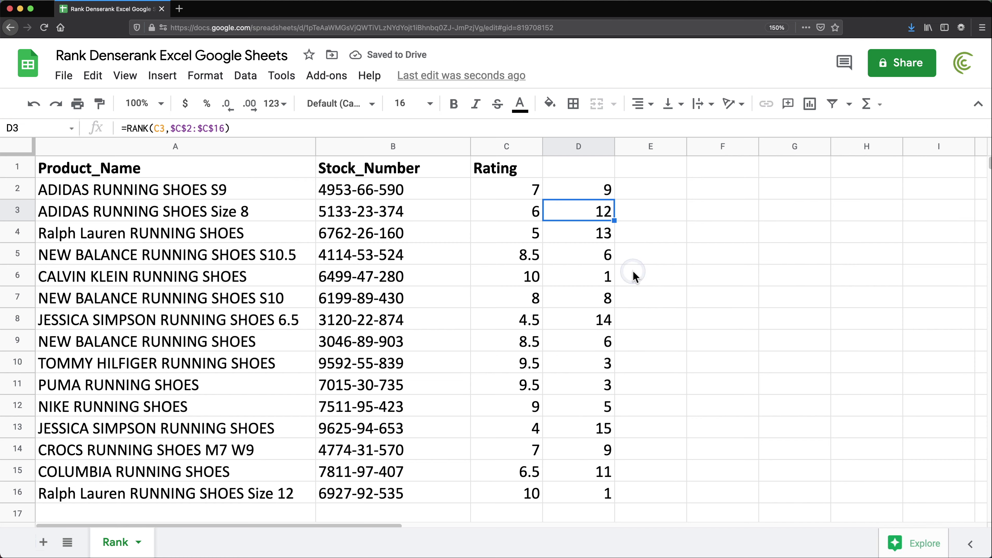
# Check the tied ranks in D6 and D10:D11, and add the bold header Rank in D1
pyautogui.click(591, 278)
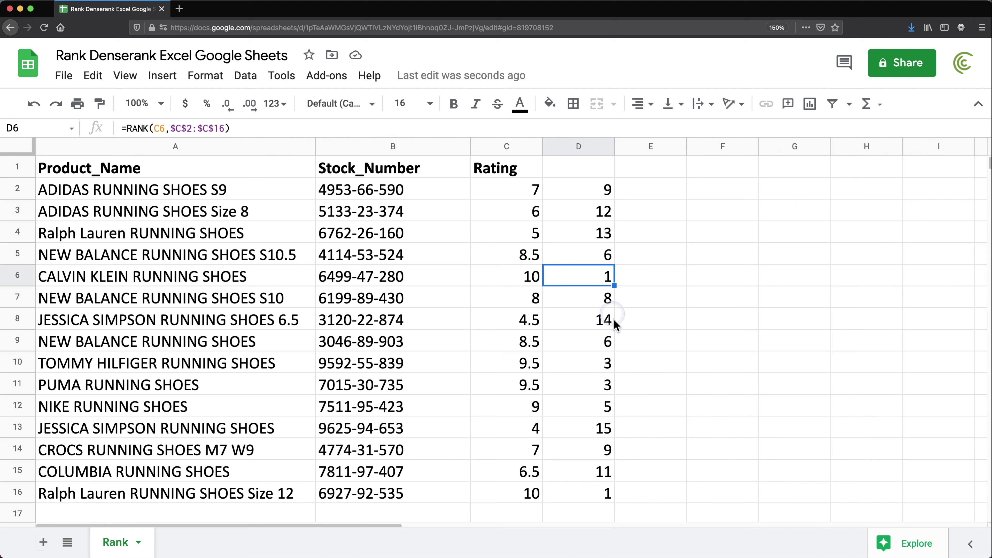
pyautogui.moveTo(599, 373); pyautogui.dragTo(588, 383)
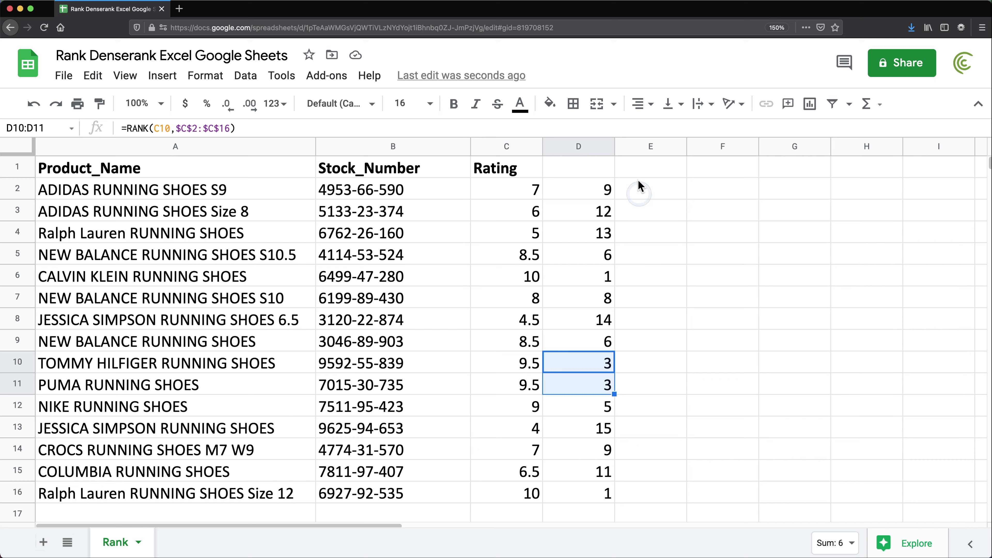
pyautogui.click(589, 172)
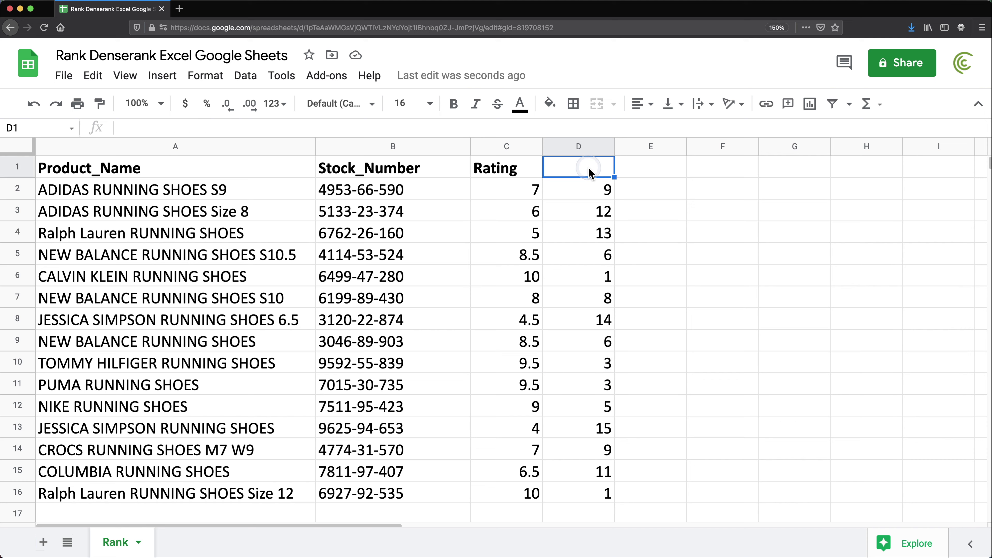
pyautogui.write('Rank')
pyautogui.press('Return')
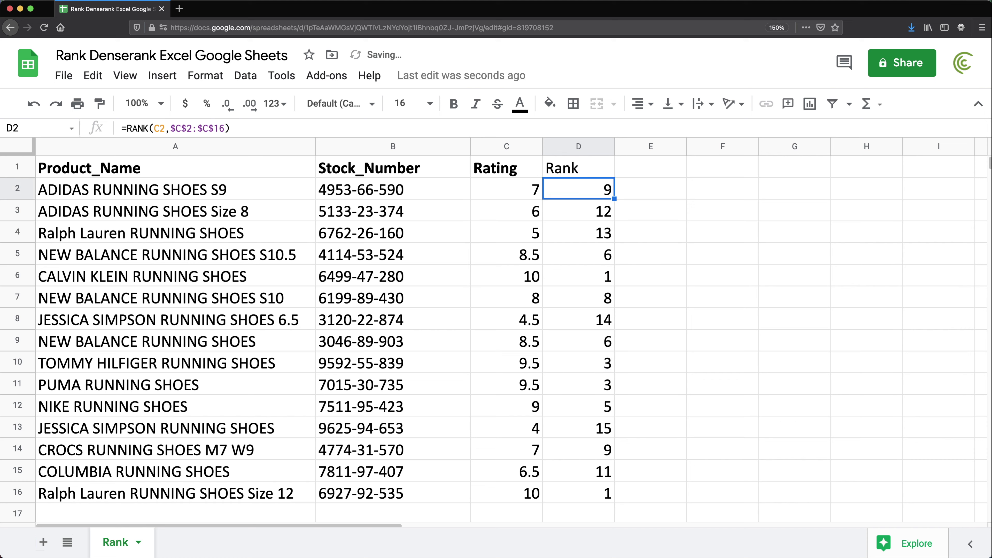
pyautogui.click(581, 170)
# Add the is_ascending argument 1 to D2's formula, making it =RANK(C2,$C$2:$C$16,1), and fill it down to D16
pyautogui.click(609, 190)
pyautogui.doubleClick(653, 190)
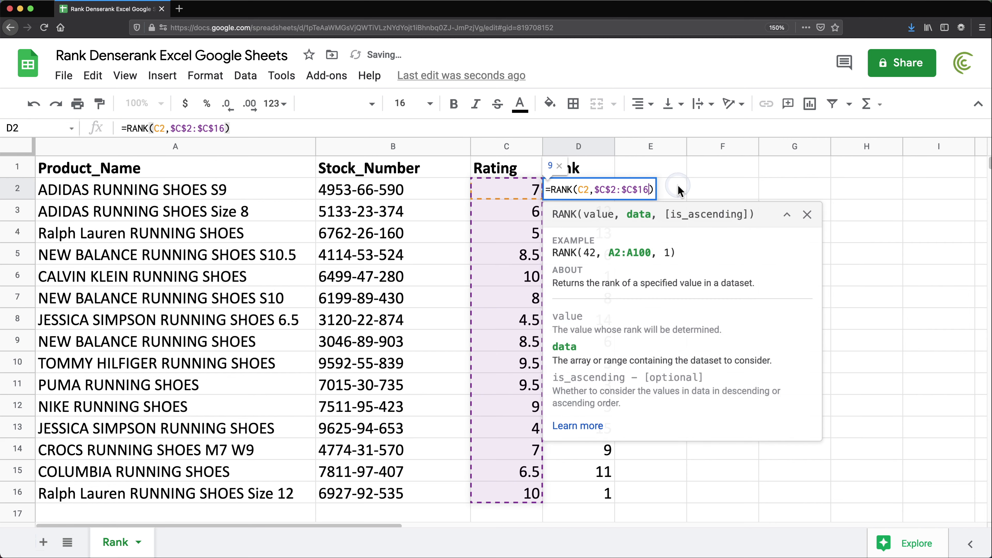
pyautogui.write(',')
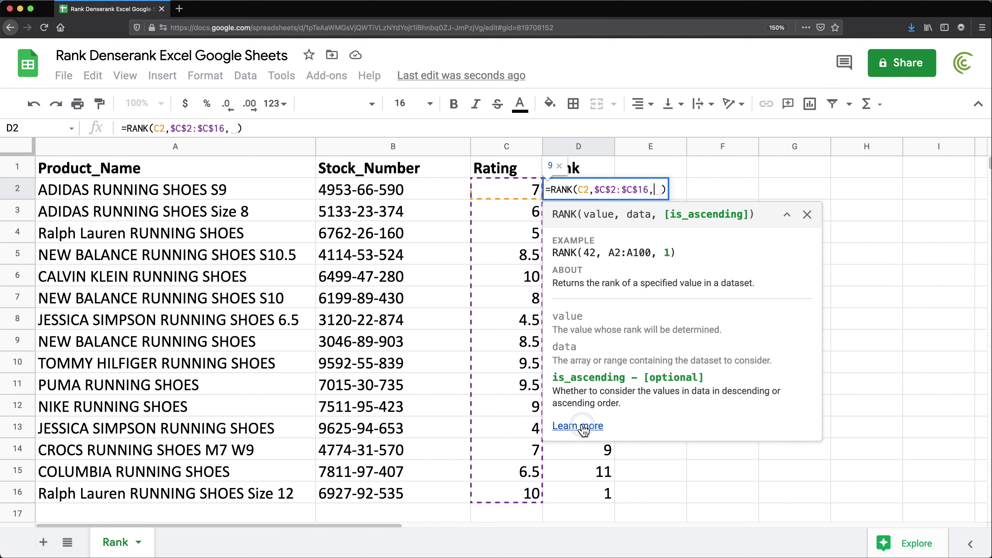
pyautogui.write('1')
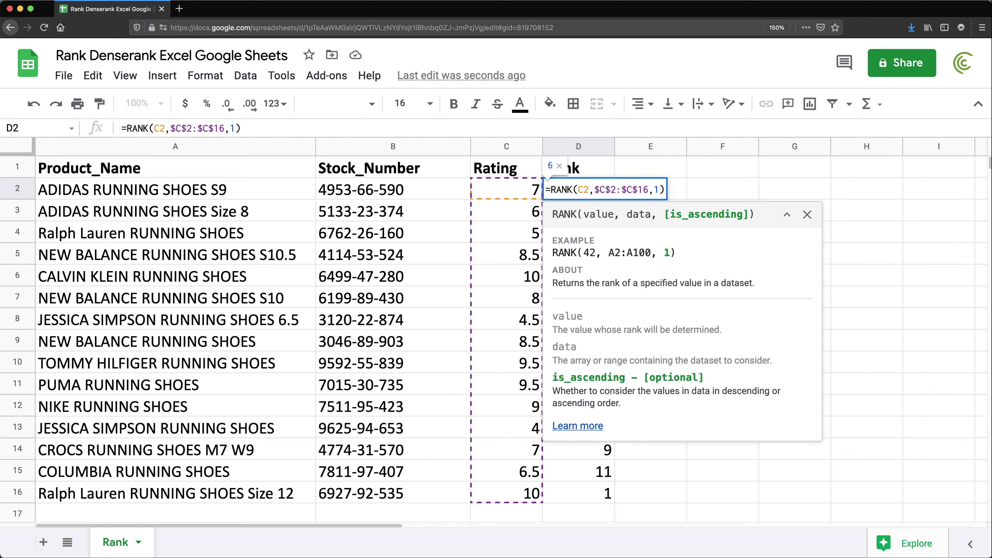
pyautogui.press('Return')
pyautogui.click(608, 193)
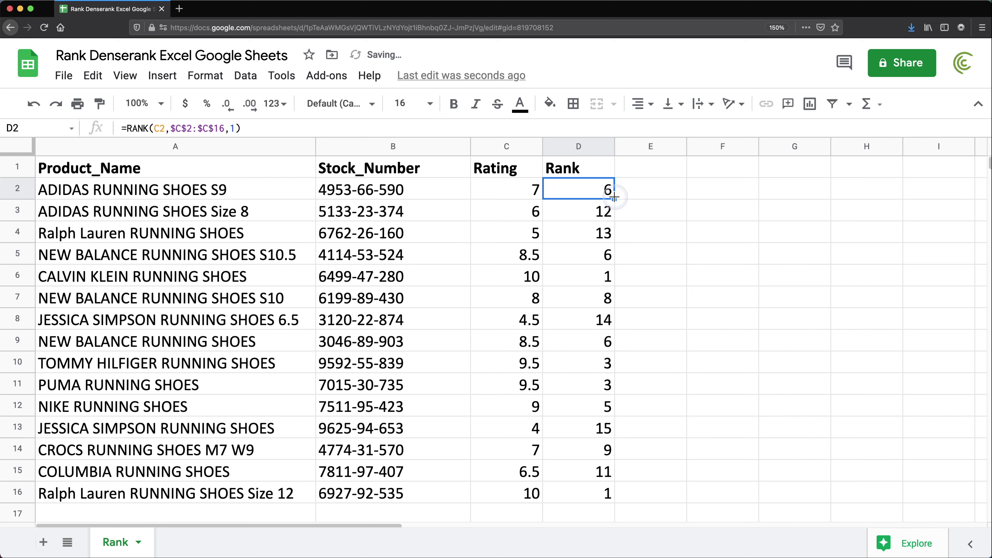
pyautogui.moveTo(614, 197); pyautogui.dragTo(614, 503)
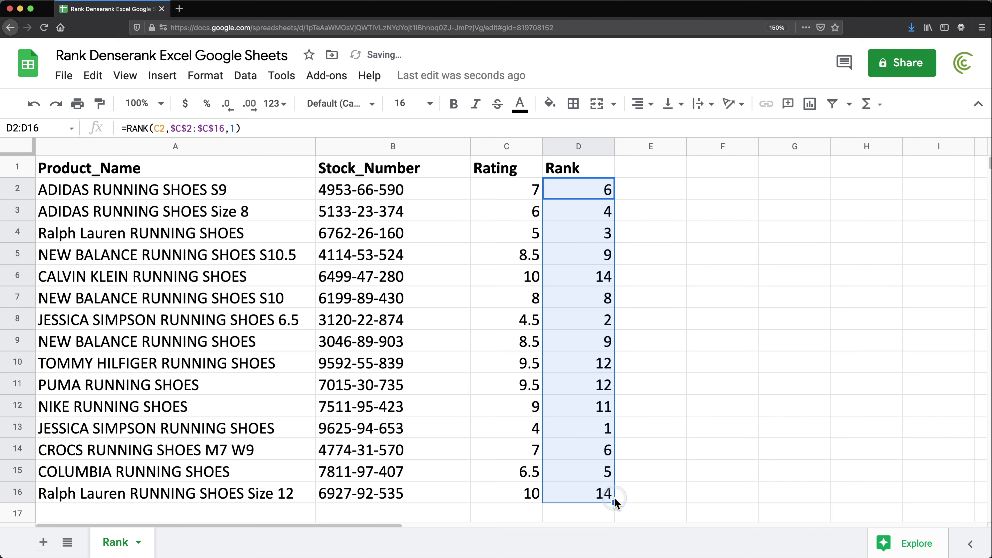
# Switch back to Excel, undo the ascending order changes in column D and enter the header DENSERANK in D1
pyautogui.hotkey('ctrl', 'z')
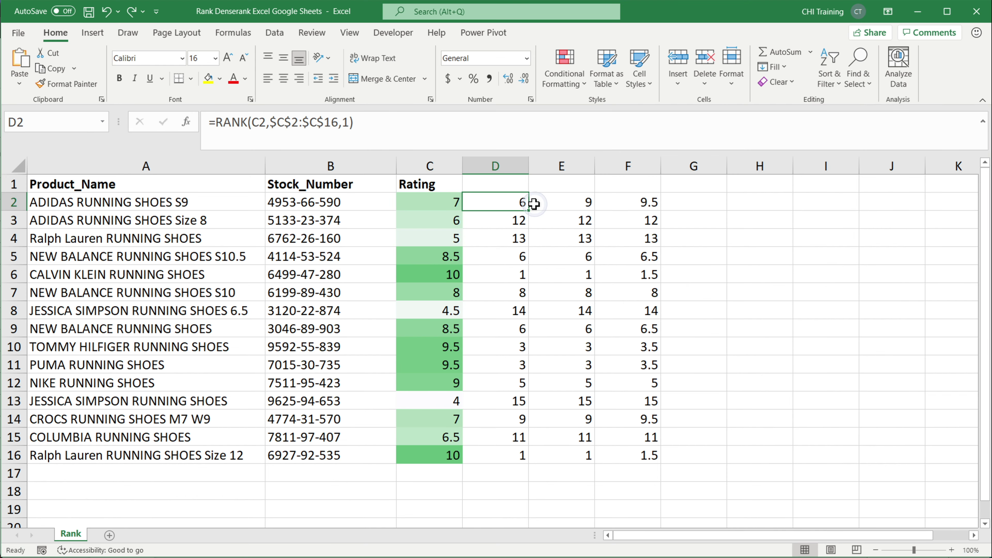
pyautogui.hotkey('ctrl', 'z')
pyautogui.click(509, 182)
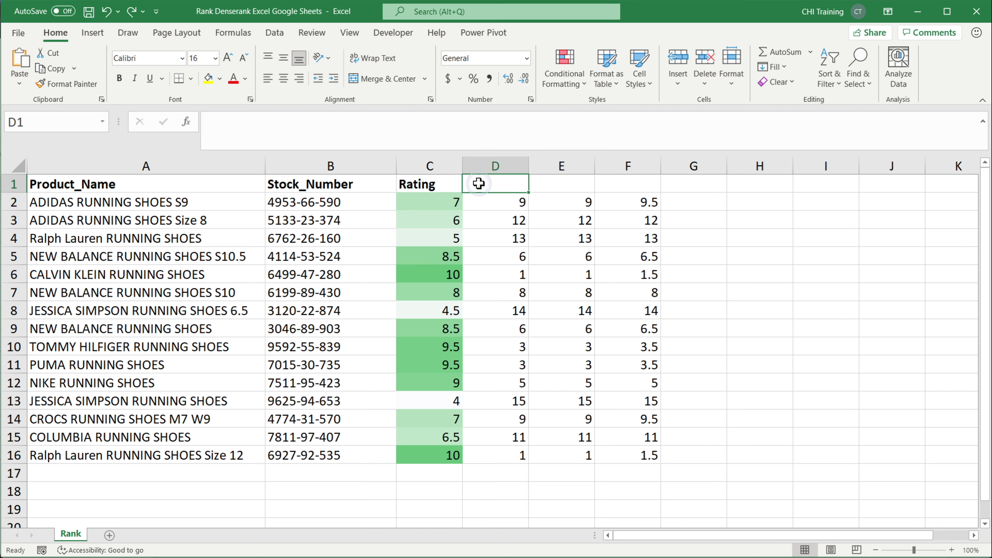
pyautogui.write('DENSERANK')
pyautogui.press('Return')
# Review the top ratings in C6, C10:C11 and C12, and widen column D to fit the DENSERANK header
pyautogui.press('Right')
pyautogui.press('Down')
pyautogui.press('Down')
pyautogui.press('Down')
pyautogui.press('Down')
pyautogui.press('Down')
pyautogui.press('Down')
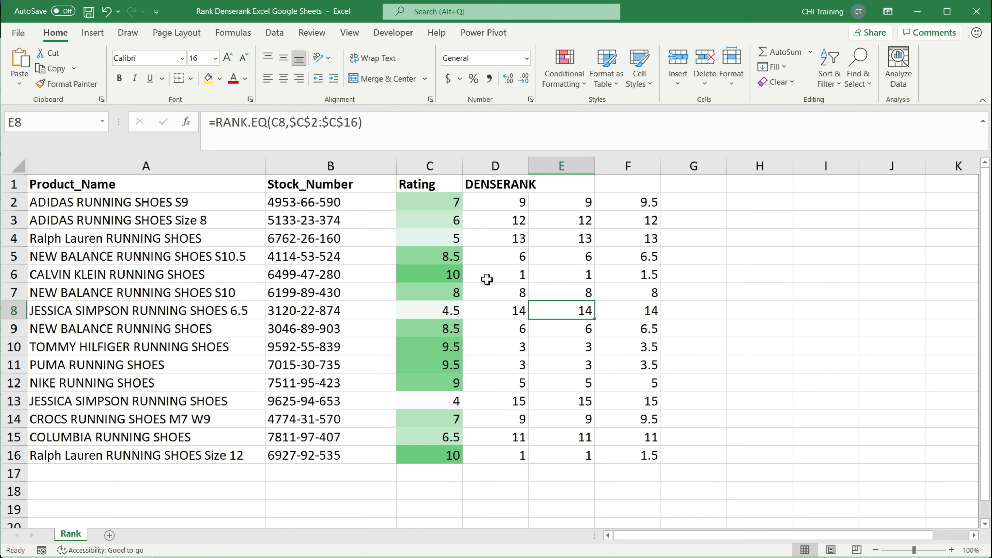
pyautogui.click(431, 275)
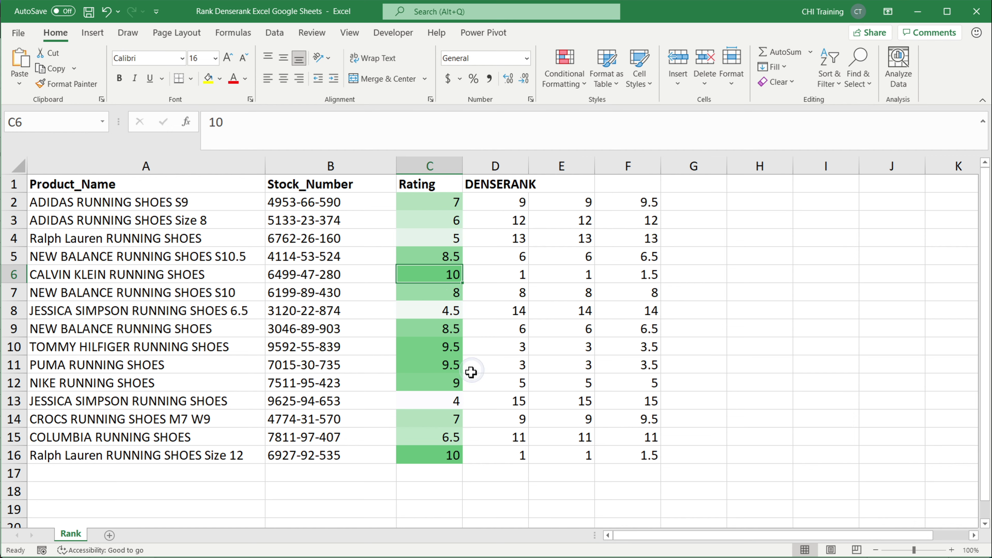
pyautogui.moveTo(450, 351); pyautogui.dragTo(461, 370)
pyautogui.click(433, 388)
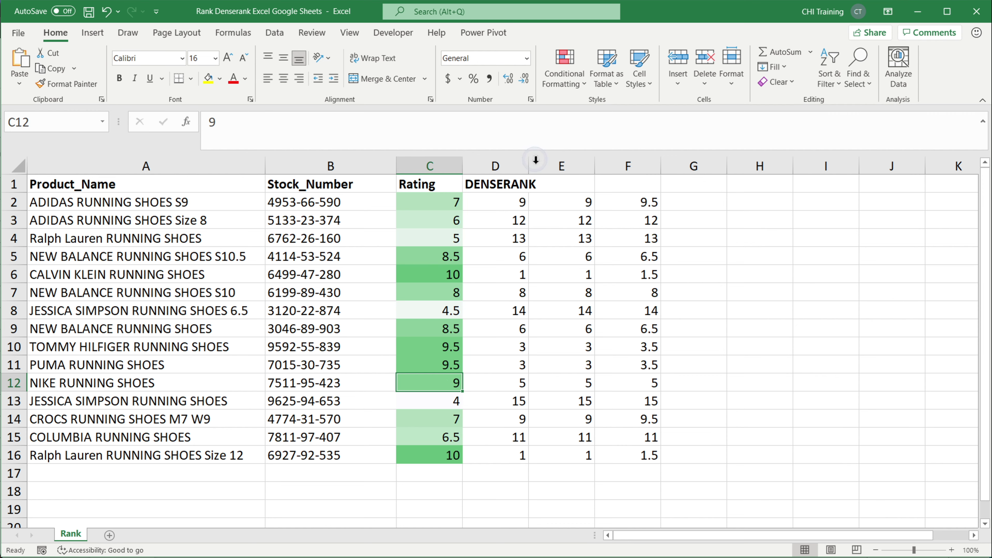
pyautogui.moveTo(529, 168); pyautogui.dragTo(539, 169)
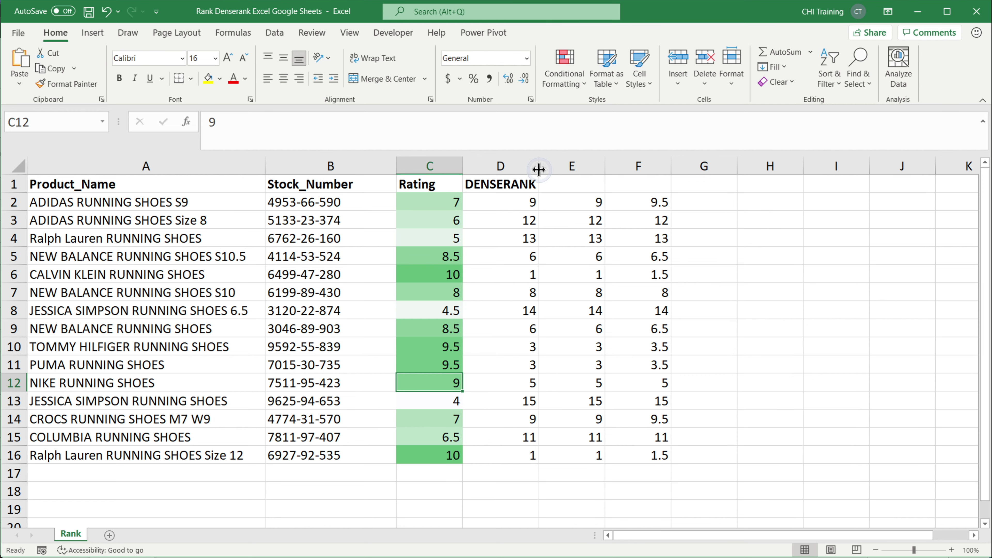
# Start a formula with =DENSE in G2 to check for a built-in dense rank function, and discard it
pyautogui.click(693, 207)
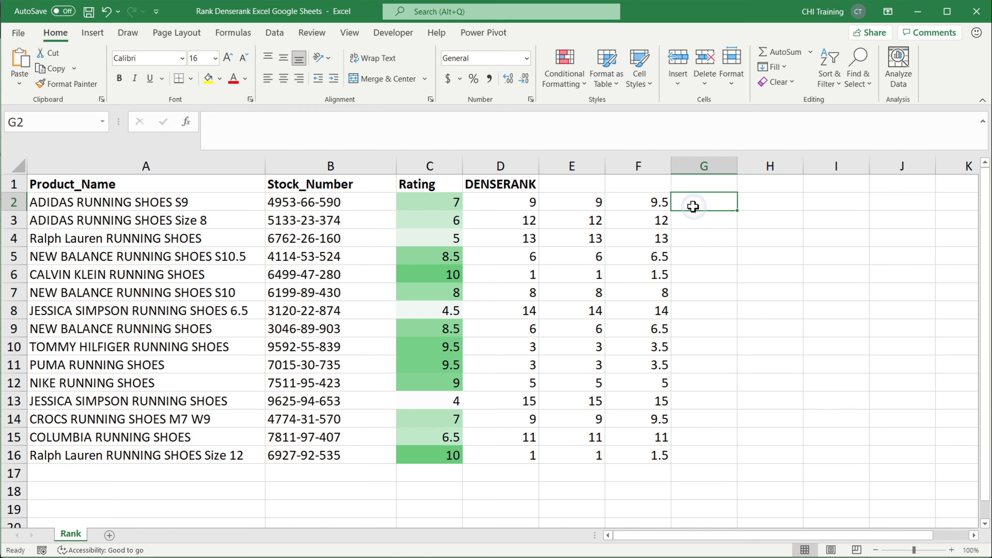
pyautogui.write('=DENSE')
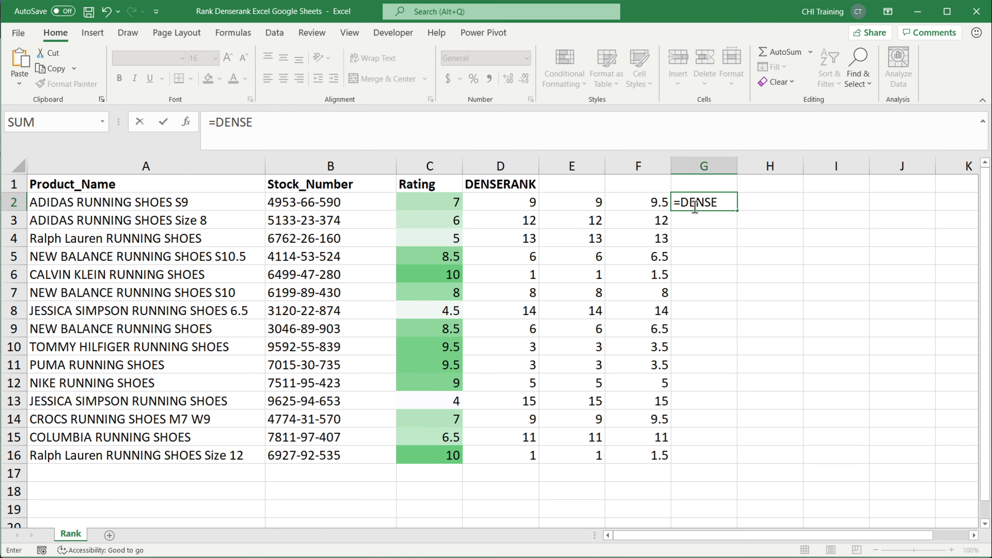
pyautogui.press('BackSpace')
pyautogui.press('BackSpace')
pyautogui.press('BackSpace')
pyautogui.press('BackSpace')
pyautogui.press('BackSpace')
pyautogui.press('BackSpace')
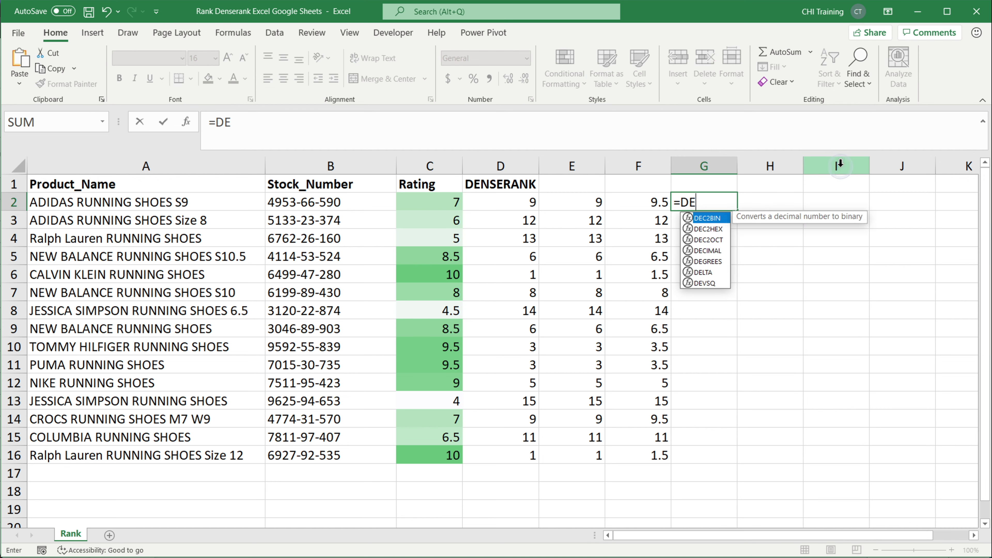
pyautogui.press('Return')
# Clear the RANK.EQ and RANK.AVG results from columns E and F
pyautogui.moveTo(572, 166); pyautogui.dragTo(665, 161)
pyautogui.press('Delete')
pyautogui.click(572, 202)
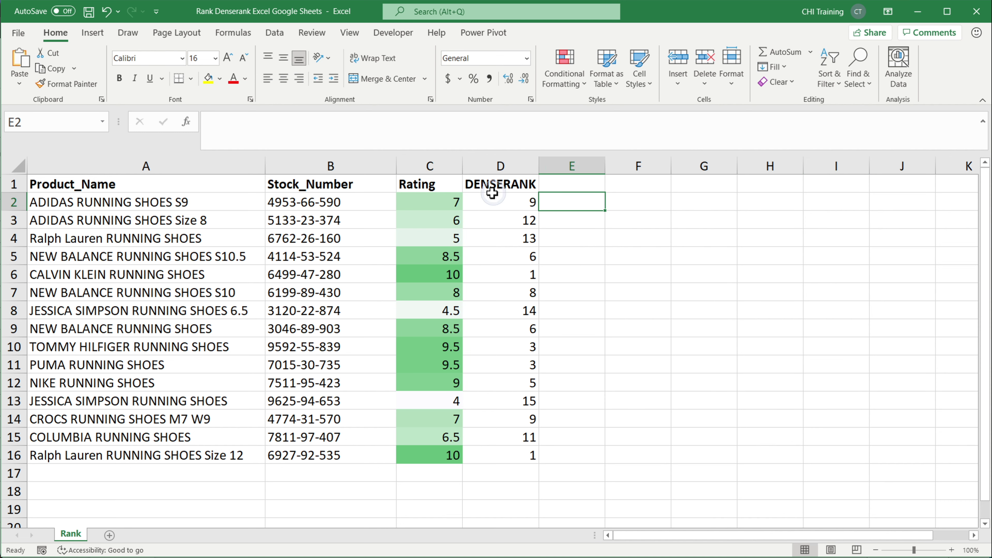
# Clear the ranks in D3:D16, keeping only the formula in D2
pyautogui.click(500, 202)
pyautogui.hotkey('ctrl', 'shift', 'Down')
pyautogui.press('Right')
pyautogui.moveTo(520, 222); pyautogui.dragTo(514, 448)
pyautogui.press('Delete')
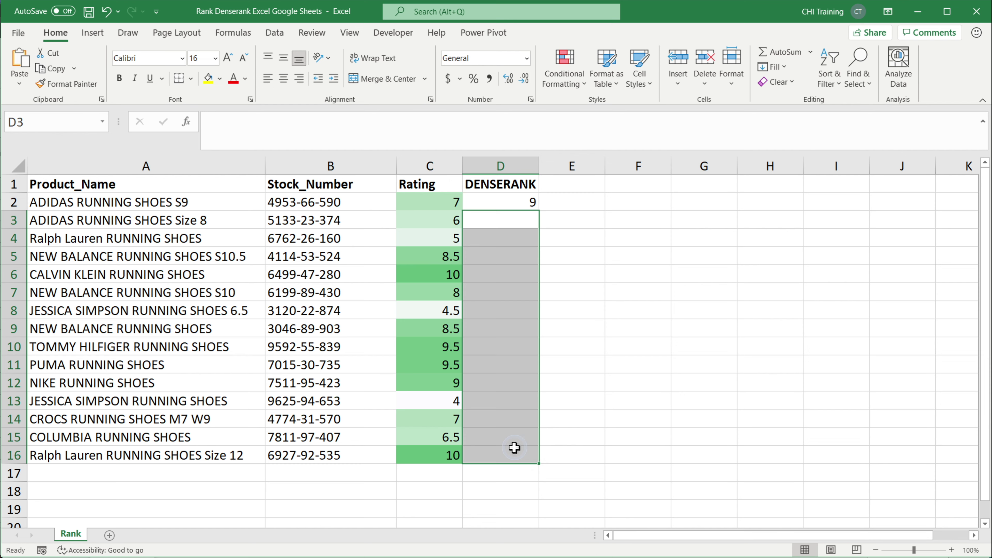
# Replace C2 with the range C2:C16 in D2's formula, making it =RANK(C2:C16,$C$2:$C$16), and select the spilled ranks D2:D16
pyautogui.doubleClick(515, 202)
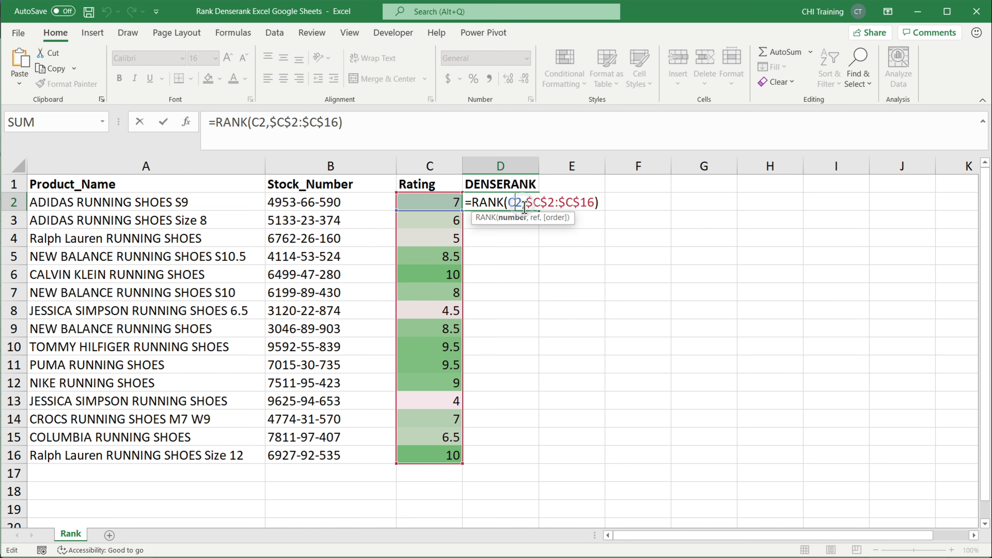
pyautogui.click(516, 203)
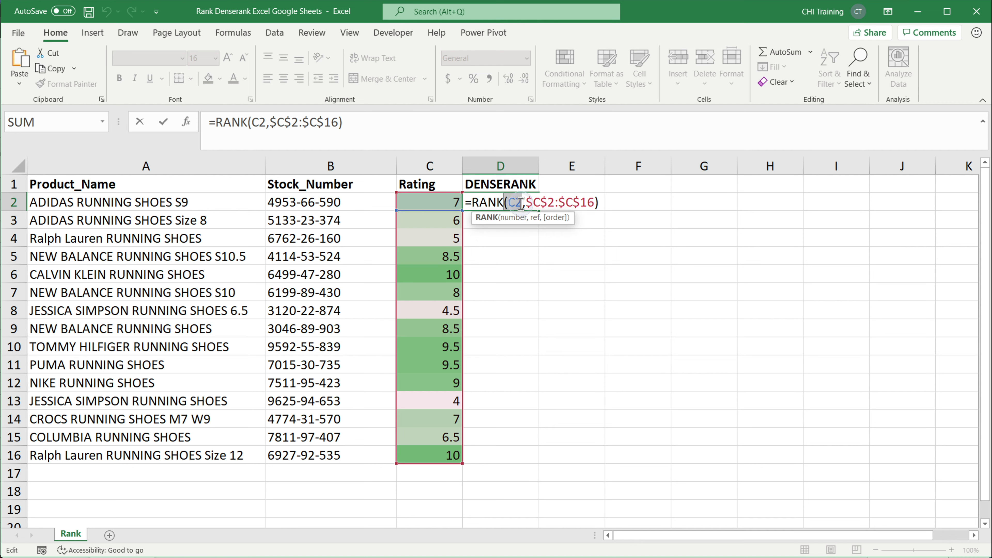
pyautogui.press('Delete')
pyautogui.press('Delete')
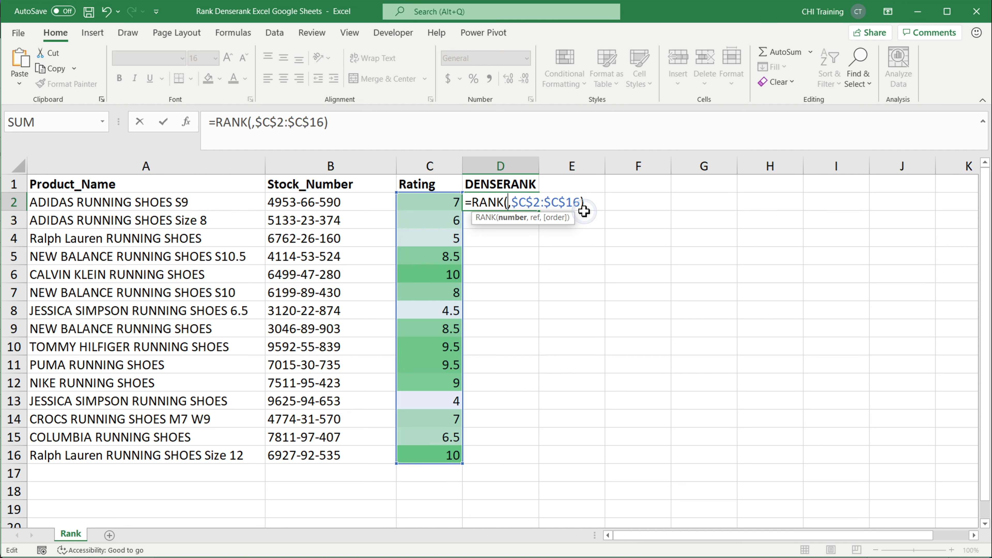
pyautogui.moveTo(421, 202); pyautogui.dragTo(436, 463)
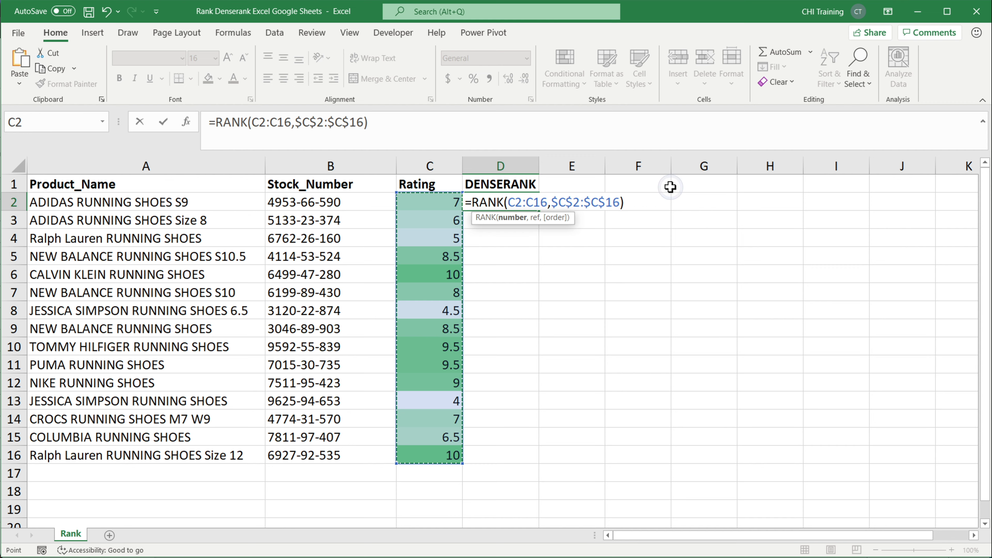
pyautogui.press('Return')
pyautogui.moveTo(492, 197); pyautogui.dragTo(503, 455)
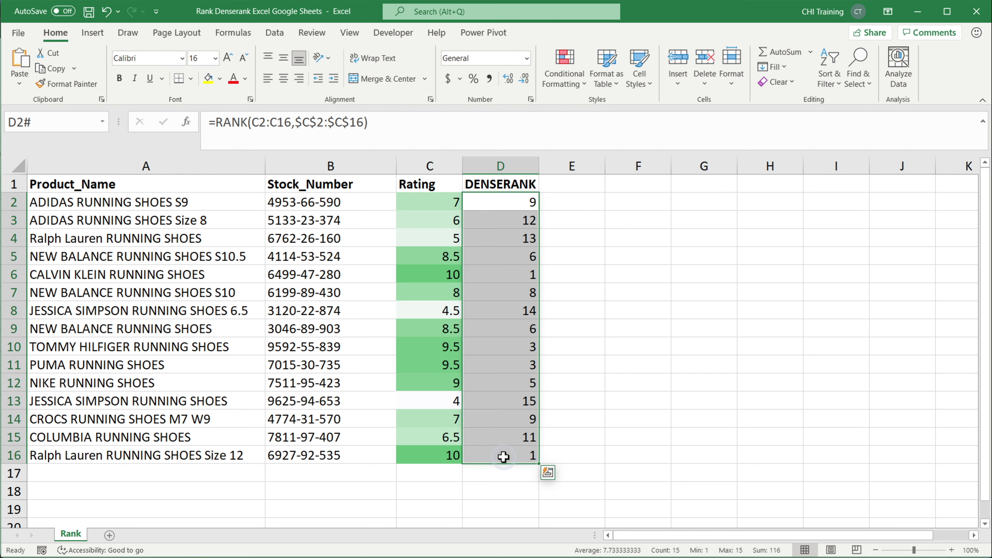
# Inspect the RANK formula in D2 and close it without changing it
pyautogui.doubleClick(515, 199)
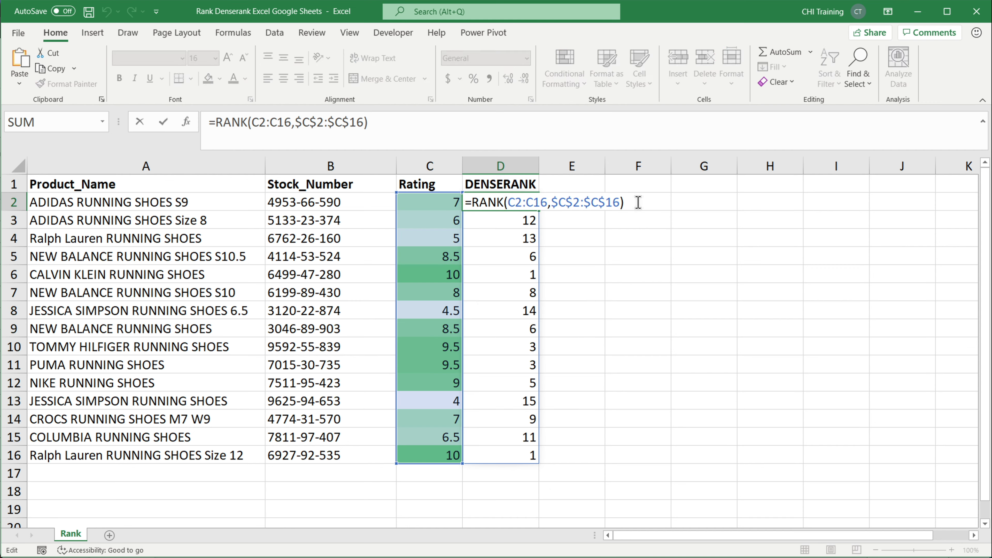
pyautogui.press('Escape')
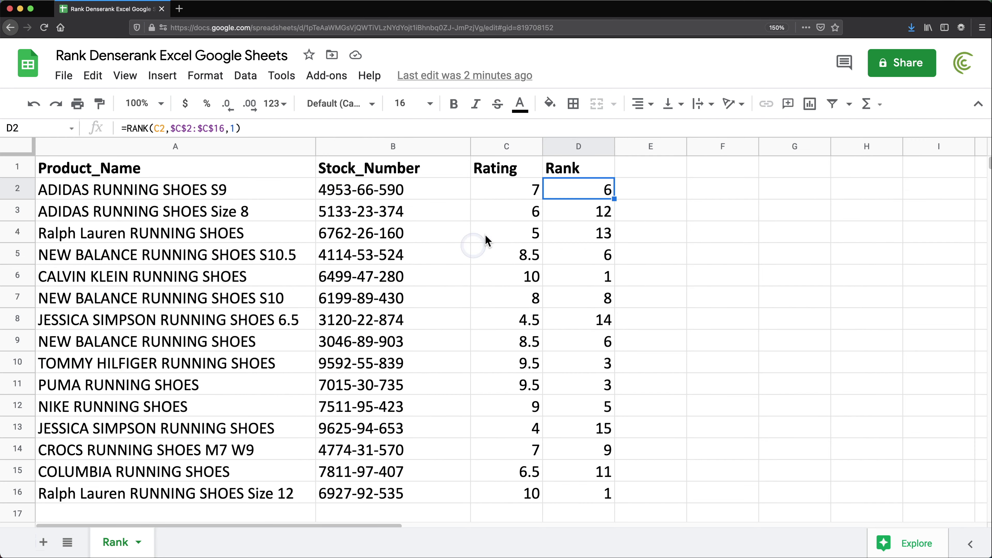
# Switch to the Google Sheets copy and clear the ranks in D3:D16, keeping only D2's formula
pyautogui.moveTo(603, 213); pyautogui.dragTo(598, 496)
pyautogui.press('Delete')
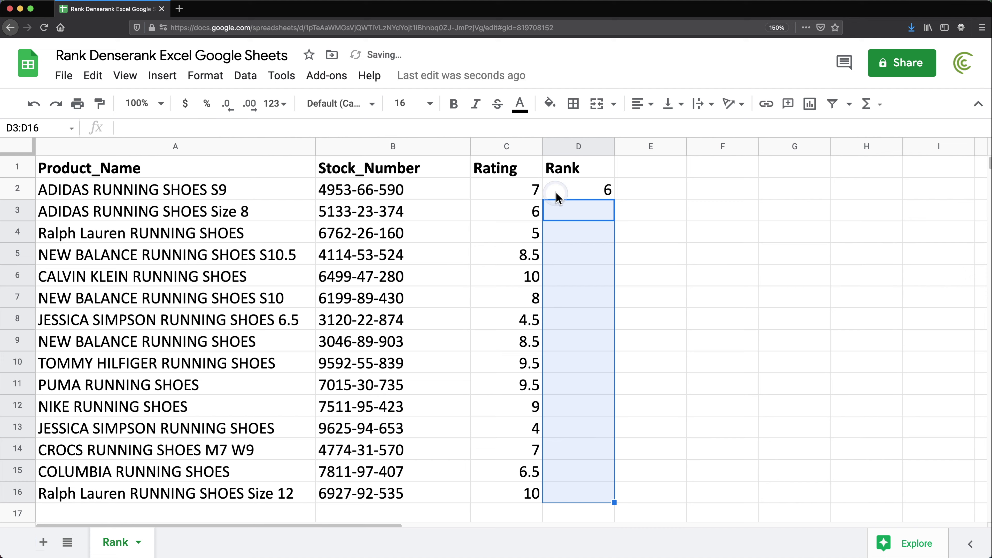
# Rank the whole range C2:C16 in D2 and remove the ascending argument, making the formula =RANK(C2:C16,$C$2:$C$16)
pyautogui.doubleClick(586, 190)
pyautogui.click(588, 191)
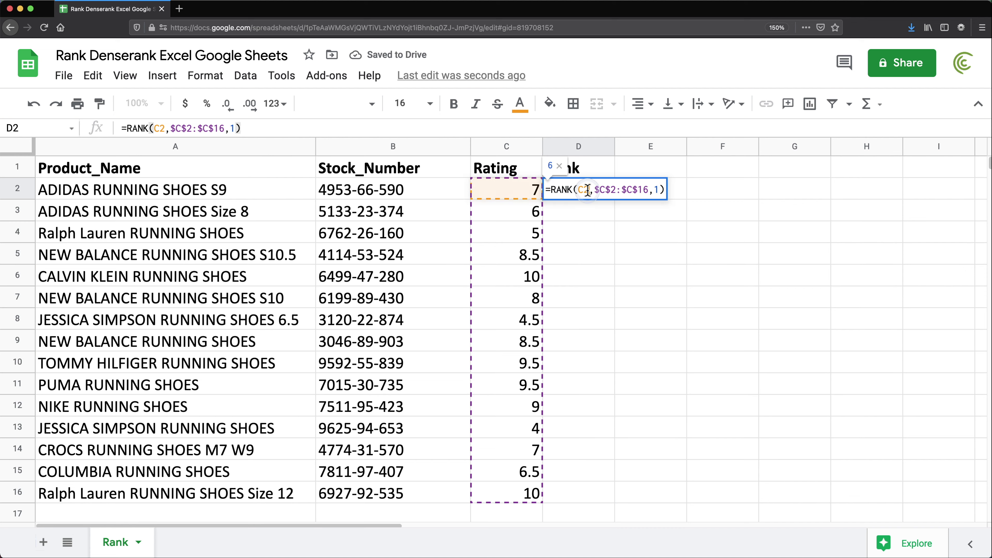
pyautogui.press('BackSpace')
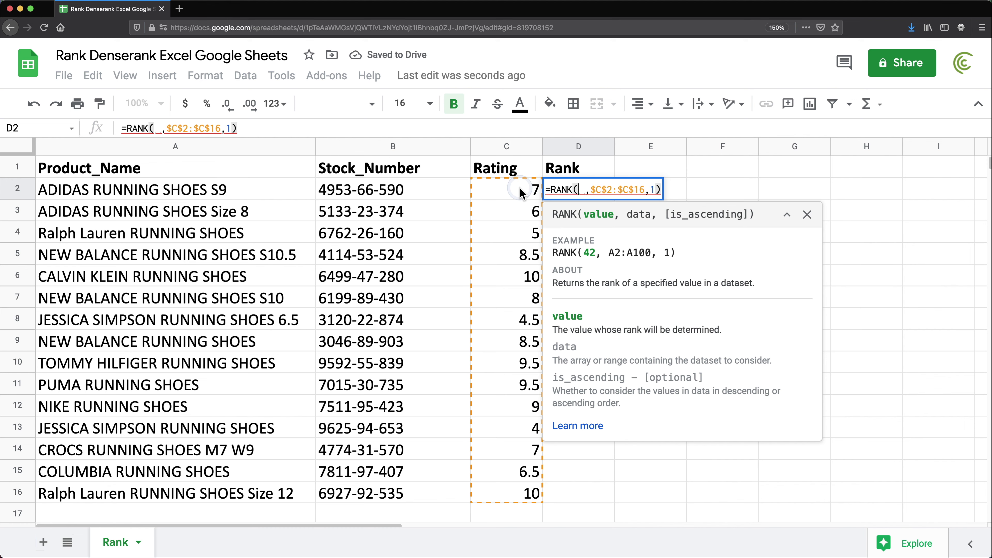
pyautogui.moveTo(520, 194); pyautogui.dragTo(516, 496)
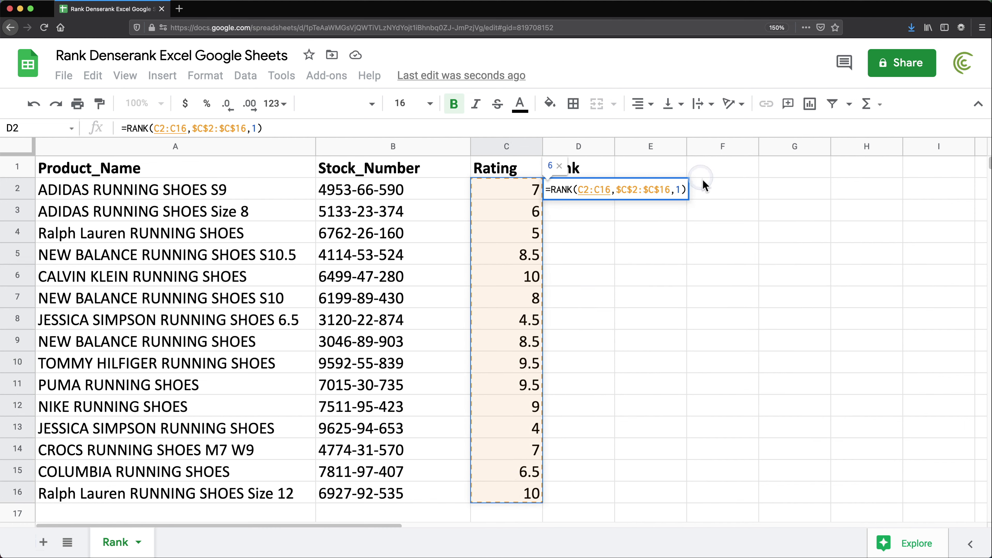
pyautogui.press('BackSpace')
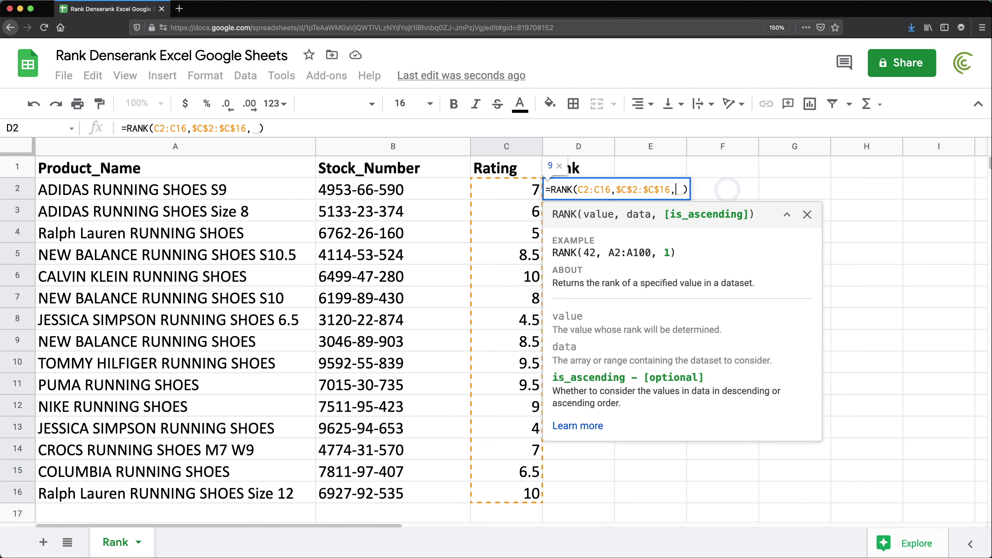
pyautogui.press('BackSpace')
pyautogui.press('Return')
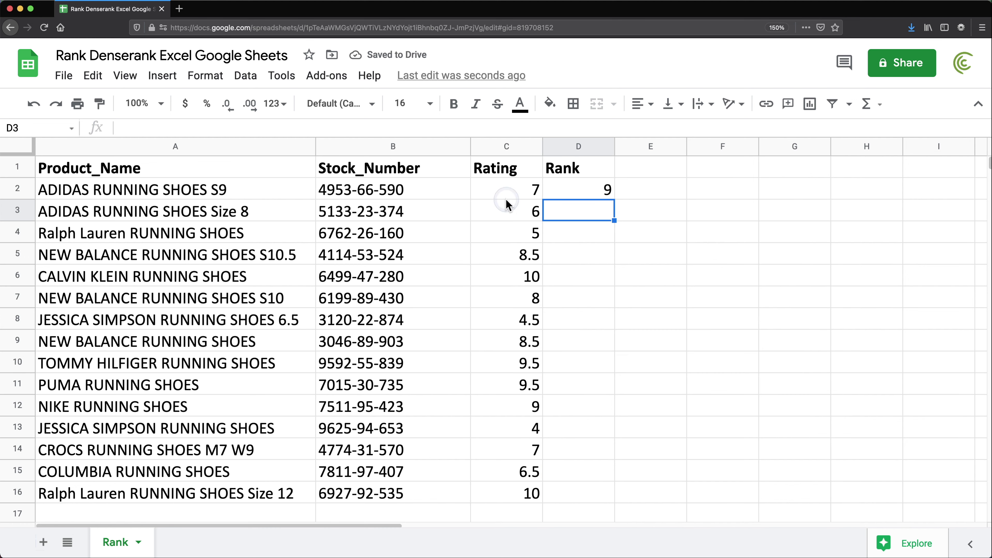
# Convert D2's formula into the array formula =ArrayFormula(RANK(C2:C16,$C$2:$C$16)) and review it
pyautogui.click(518, 193)
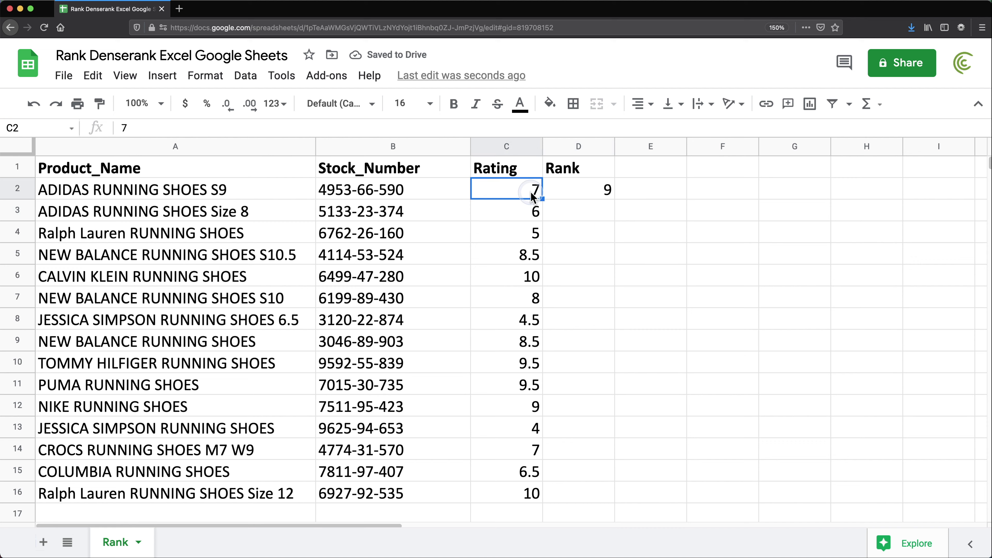
pyautogui.click(599, 192)
pyautogui.doubleClick(609, 191)
pyautogui.click(676, 190)
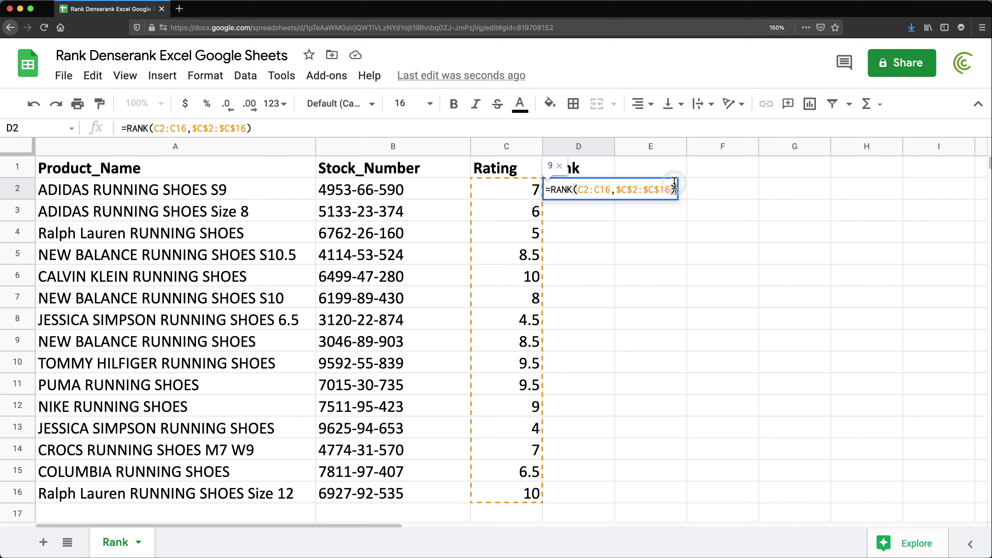
pyautogui.hotkey('ctrl', 'shift', 'Return')
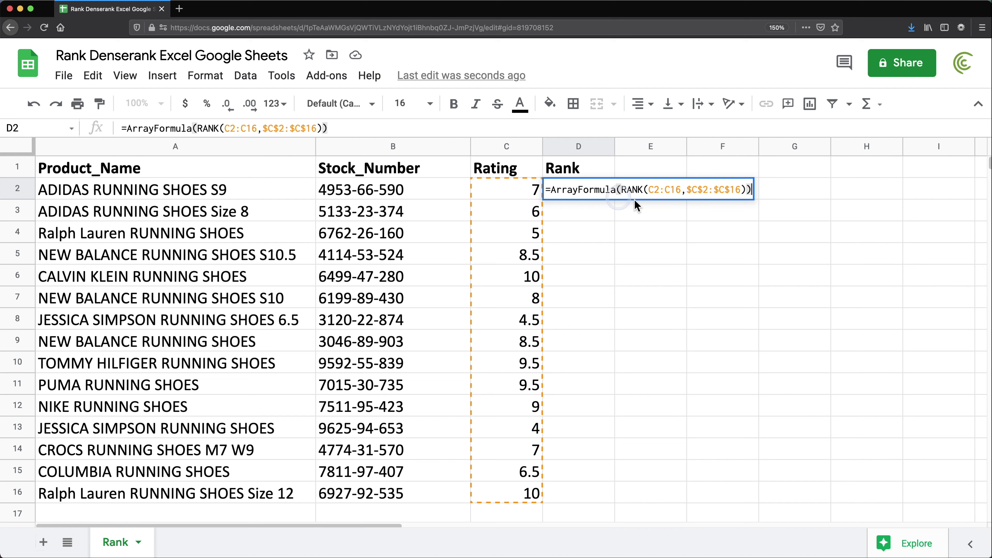
pyautogui.press('Return')
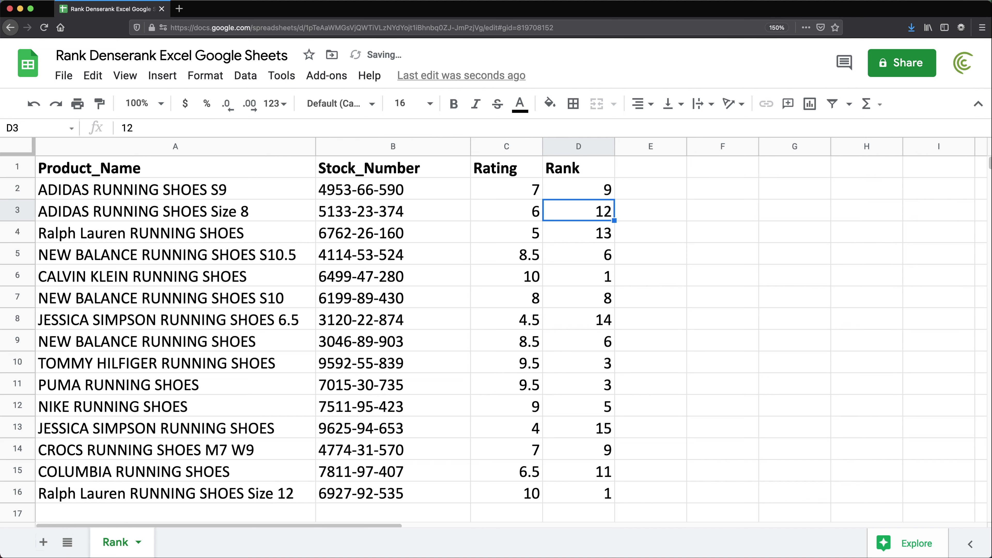
pyautogui.doubleClick(576, 191)
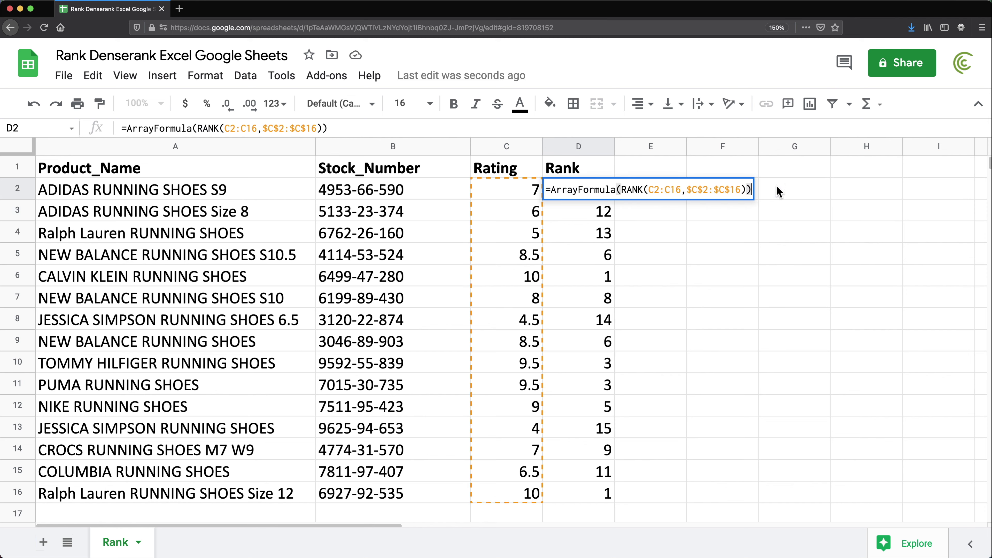
pyautogui.press('Return')
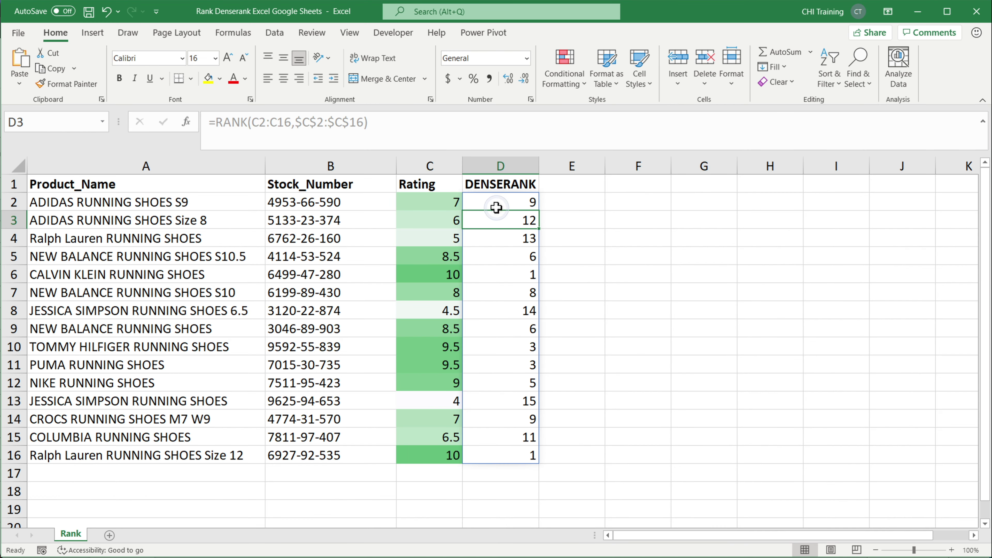
# Switch back to the Excel workbook, review D2's RANK formula, and clear it to empty the DENSERANK column
pyautogui.click(496, 203)
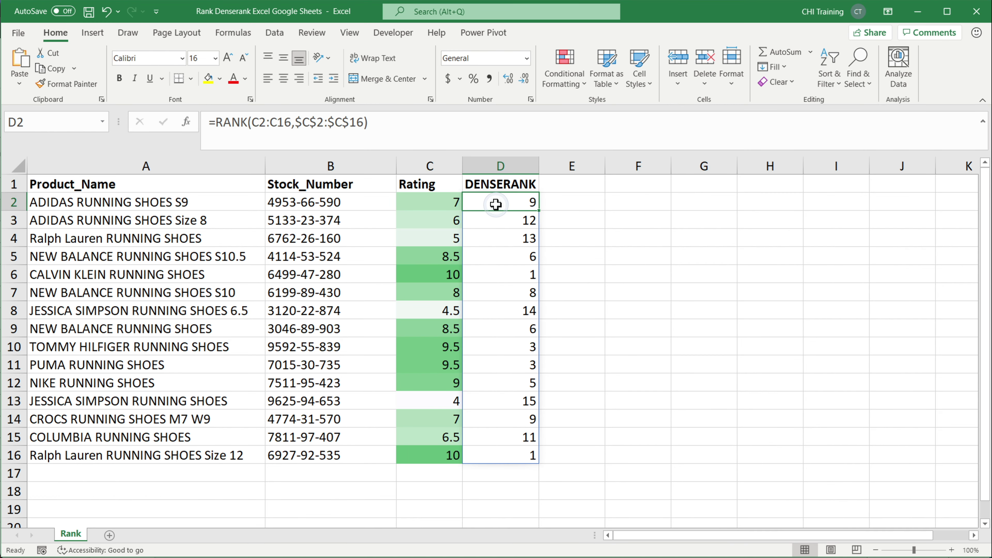
pyautogui.doubleClick(496, 203)
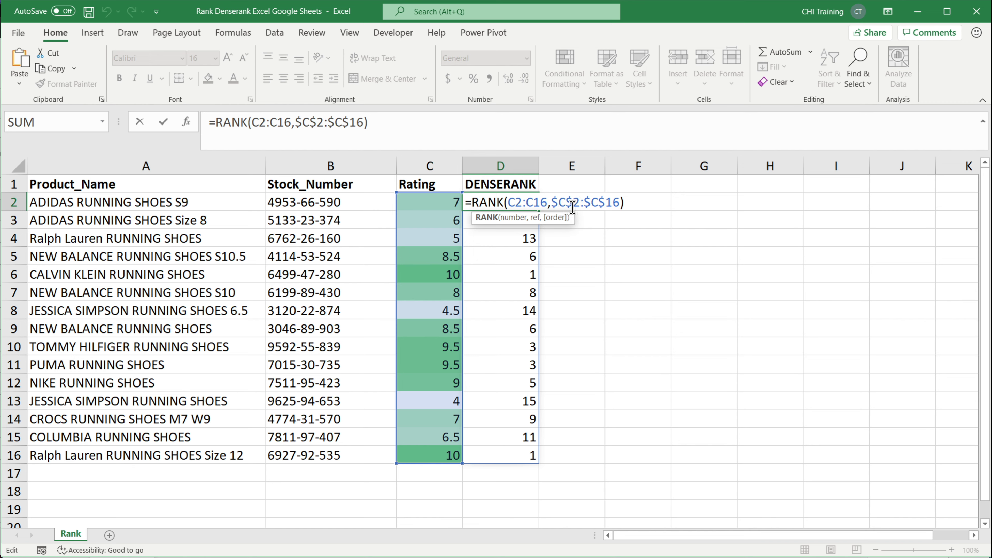
pyautogui.press('Return')
pyautogui.click(507, 202)
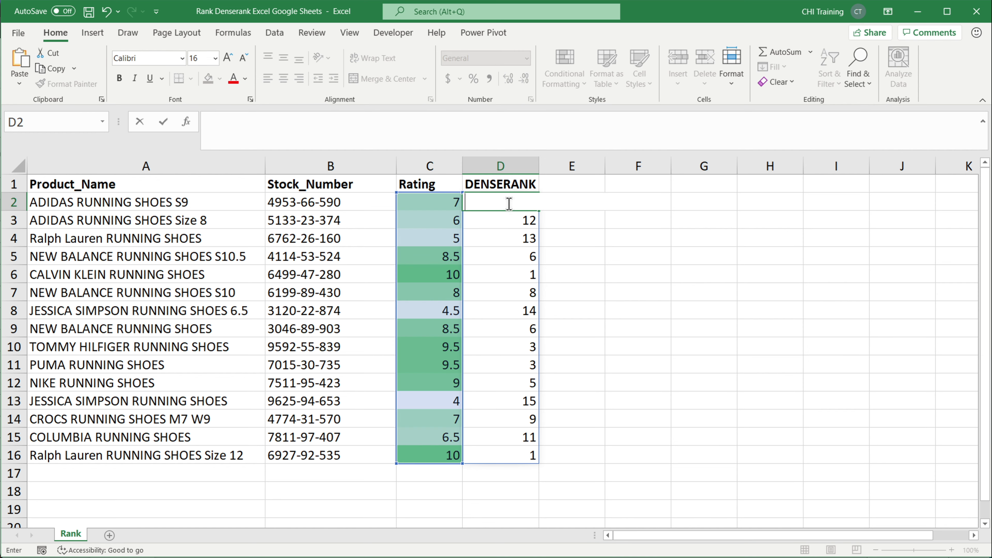
pyautogui.press('Delete')
pyautogui.click(593, 215)
pyautogui.click(513, 210)
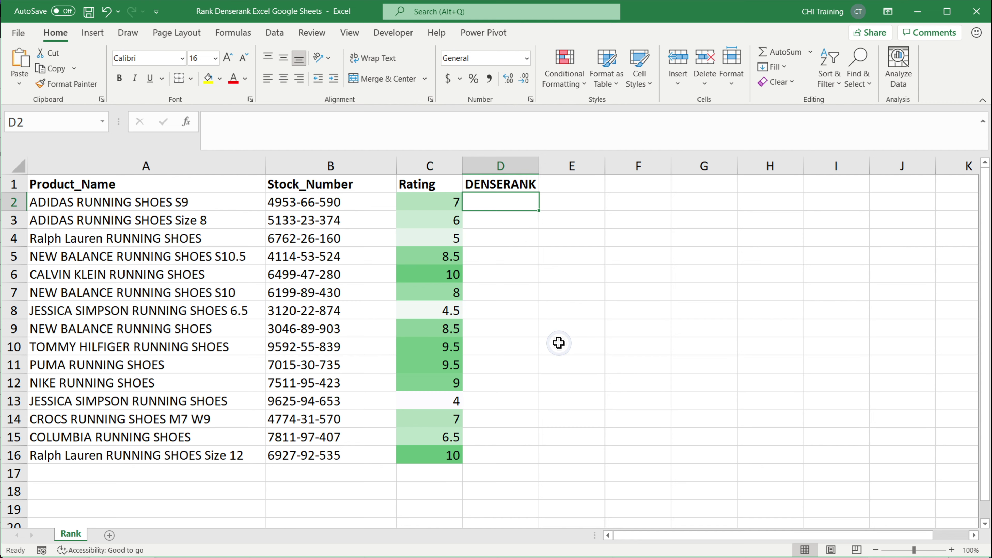
# List the distinct ratings from F2 down with the formula =UNIQUE(C2:C16)
pyautogui.click(633, 204)
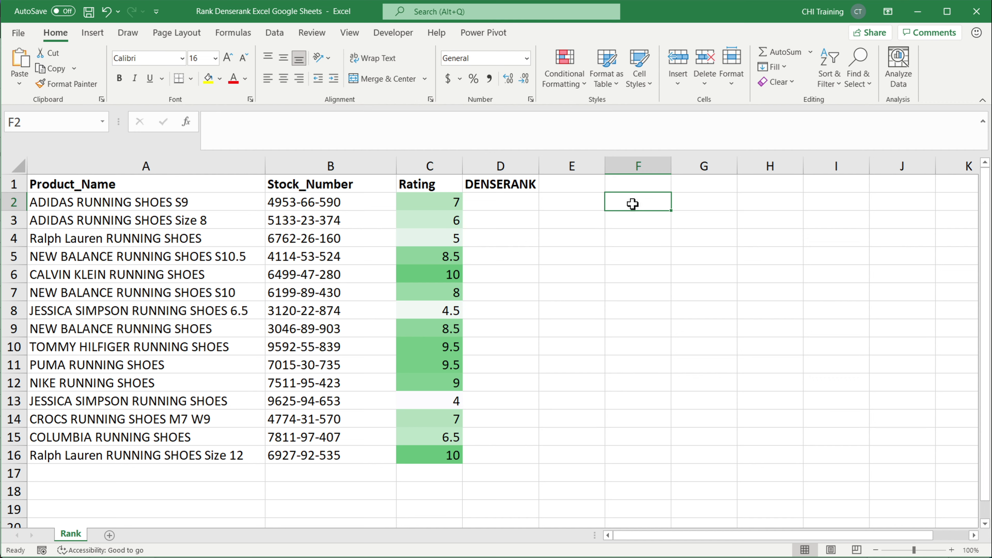
pyautogui.write('=un')
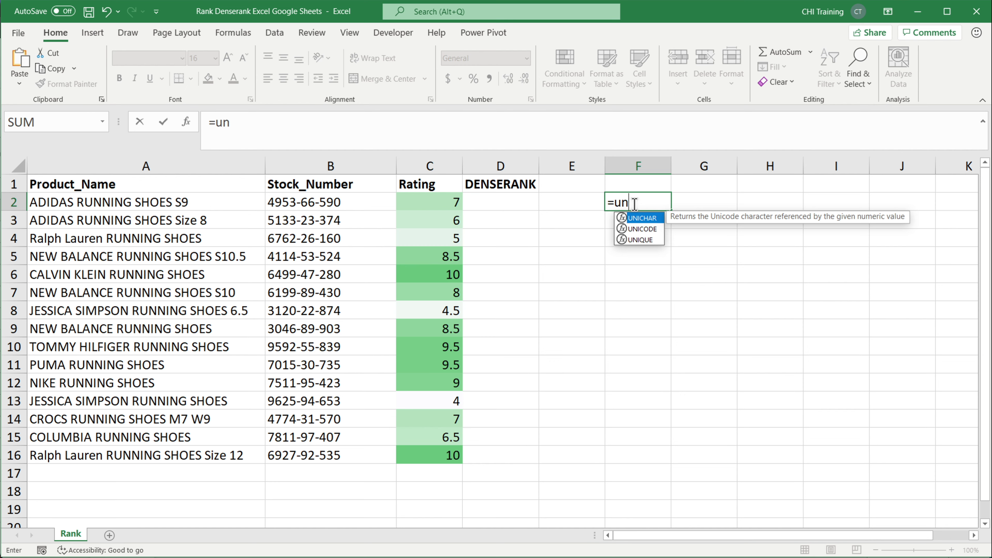
pyautogui.press('Tab')
pyautogui.press('BackSpace')
pyautogui.press('BackSpace')
pyautogui.press('BackSpace')
pyautogui.press('BackSpace')
pyautogui.press('BackSpace')
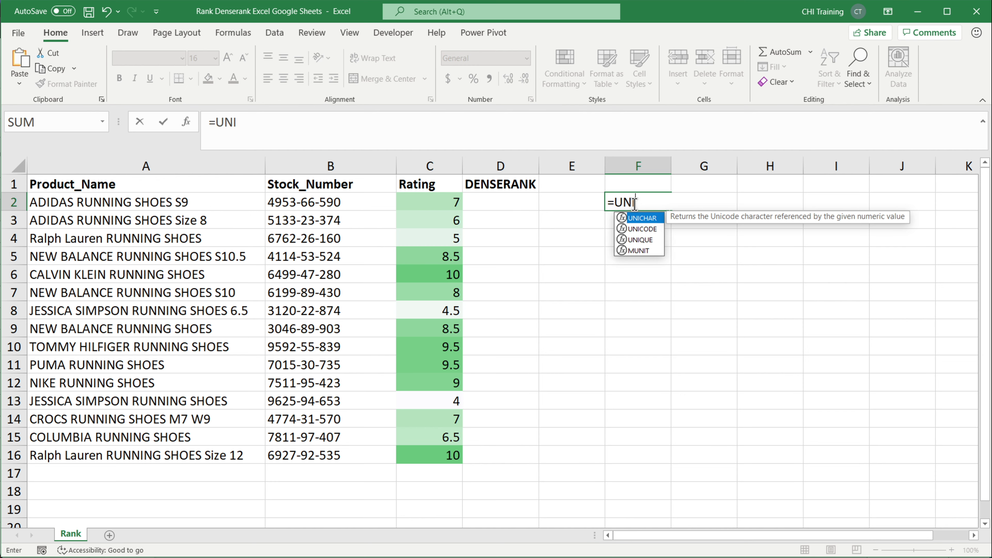
pyautogui.doubleClick(652, 239)
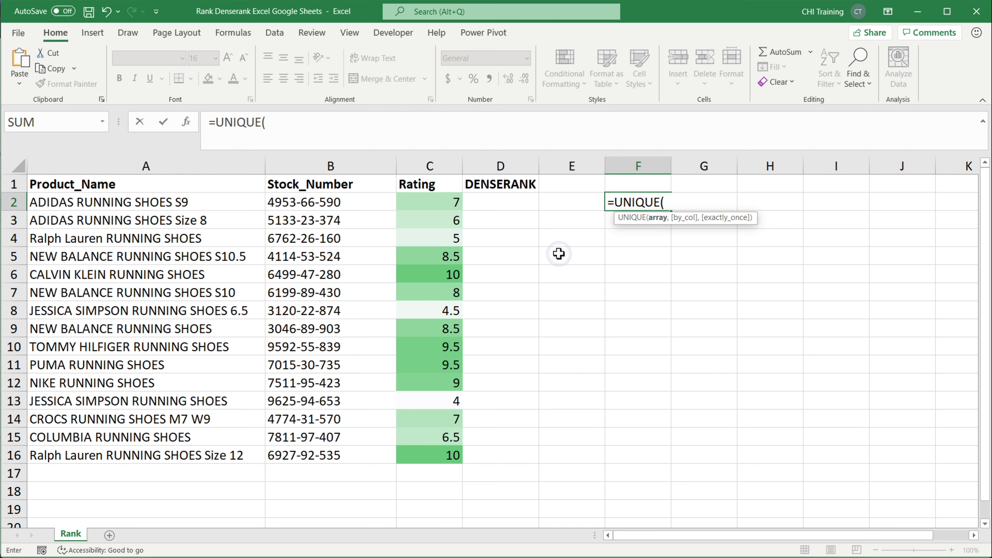
pyautogui.moveTo(433, 199); pyautogui.dragTo(442, 454)
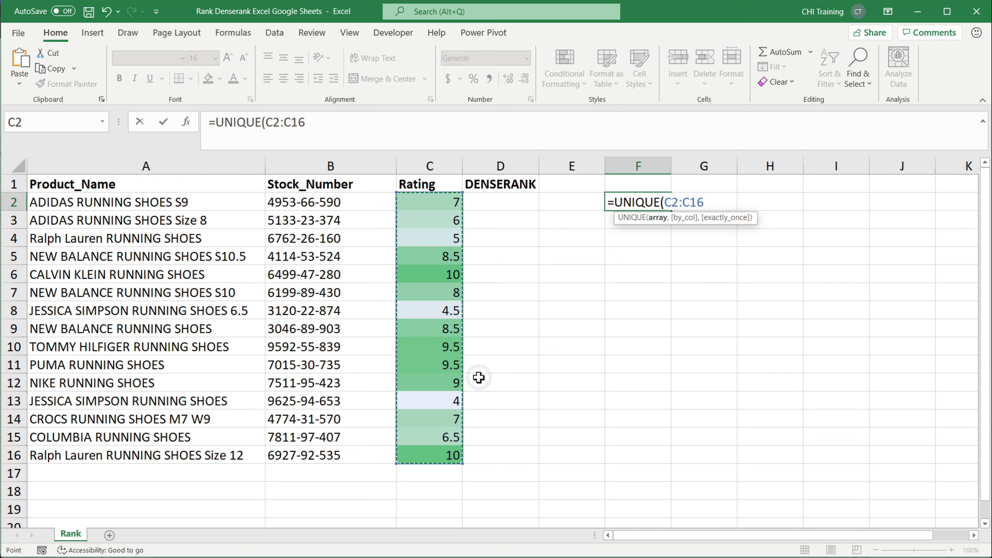
pyautogui.write(')')
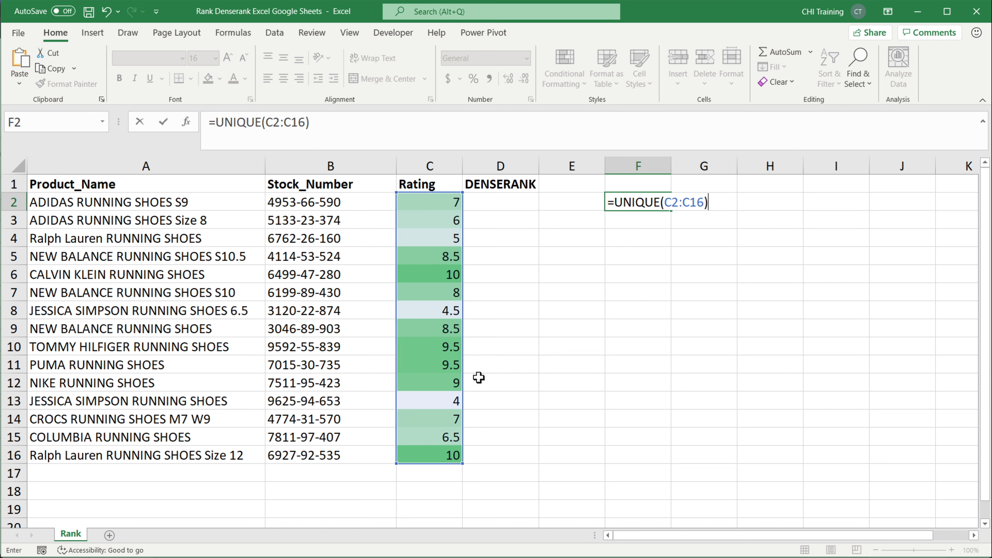
pyautogui.press('Return')
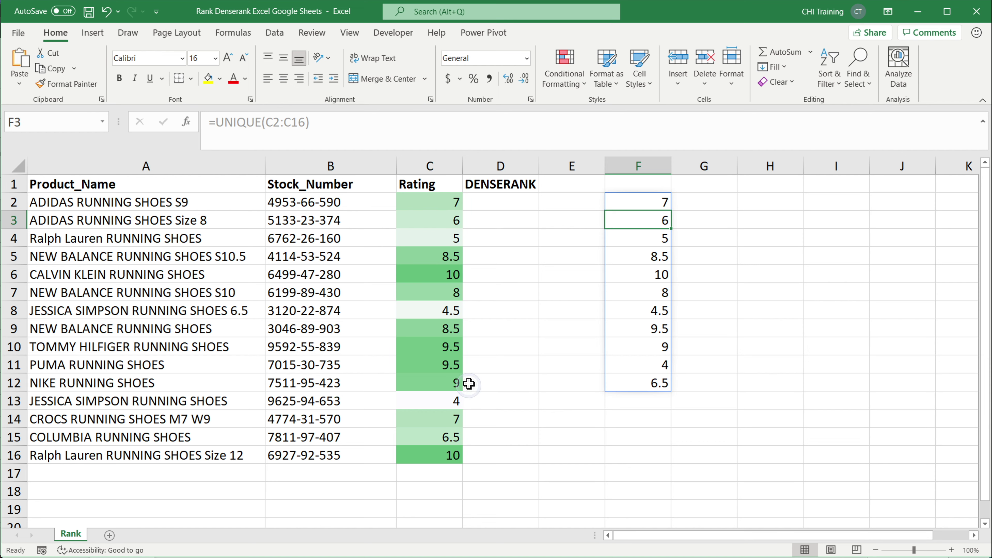
# Wrap F2's formula in SORT, making it =SORT(UNIQUE(C2:C16))
pyautogui.doubleClick(635, 203)
pyautogui.click(615, 203)
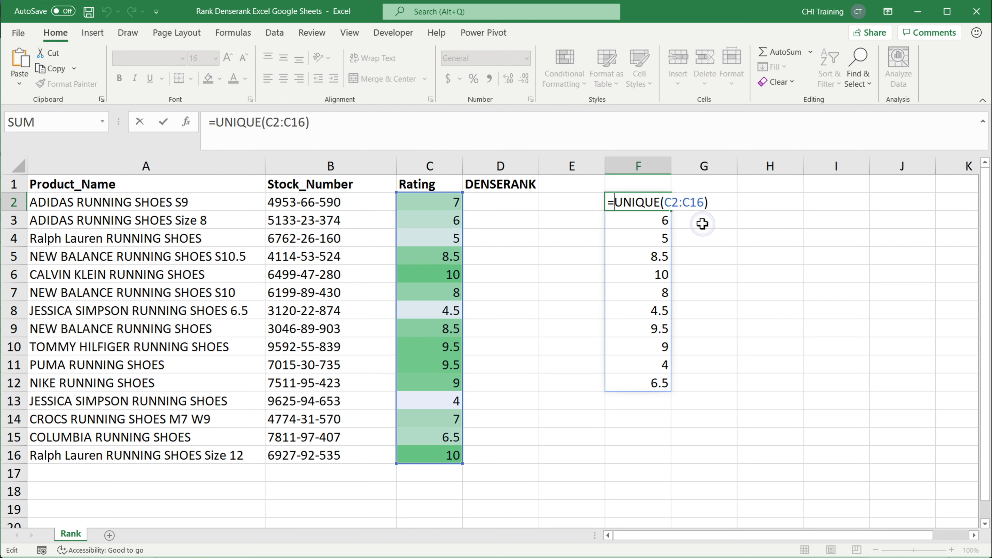
pyautogui.write('SORT(')
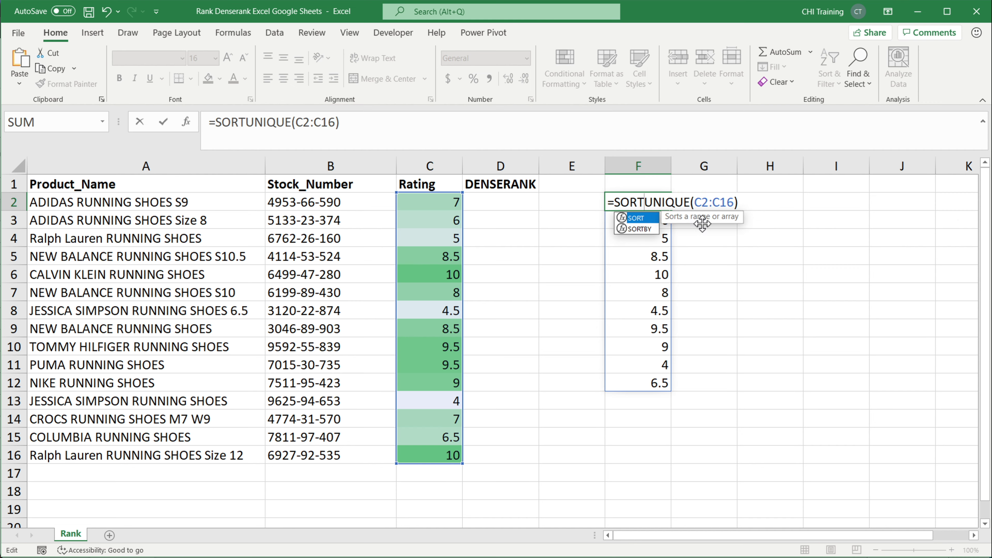
pyautogui.click(752, 203)
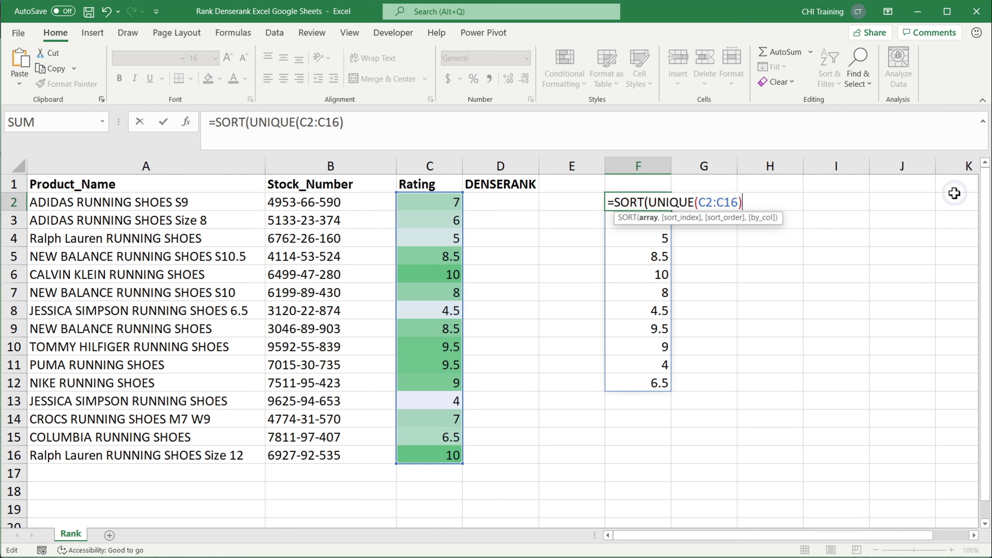
pyautogui.write(')')
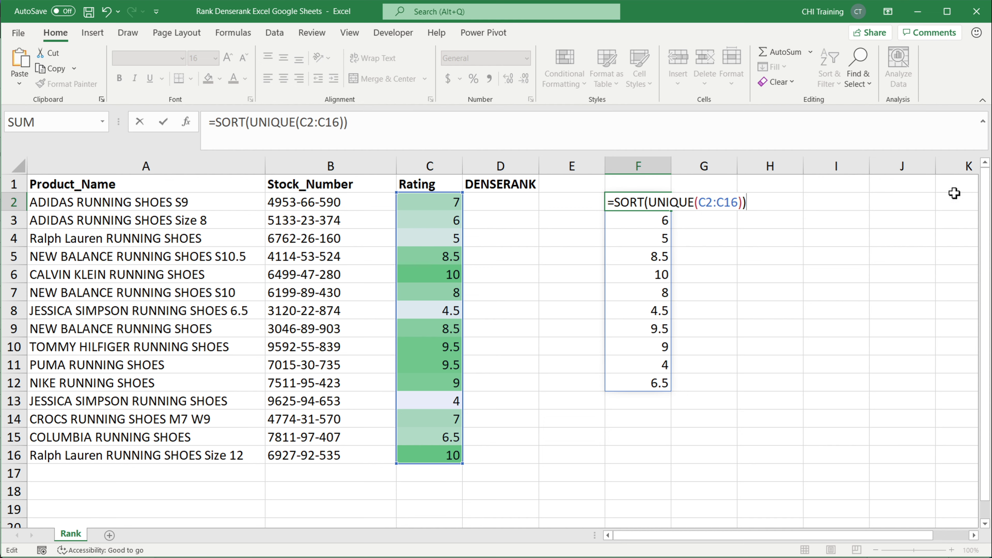
pyautogui.press('Return')
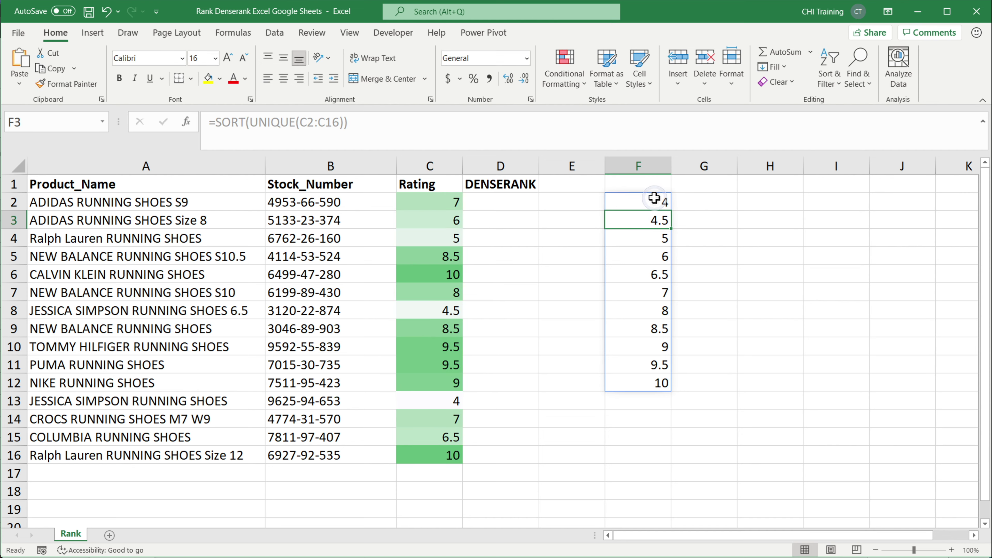
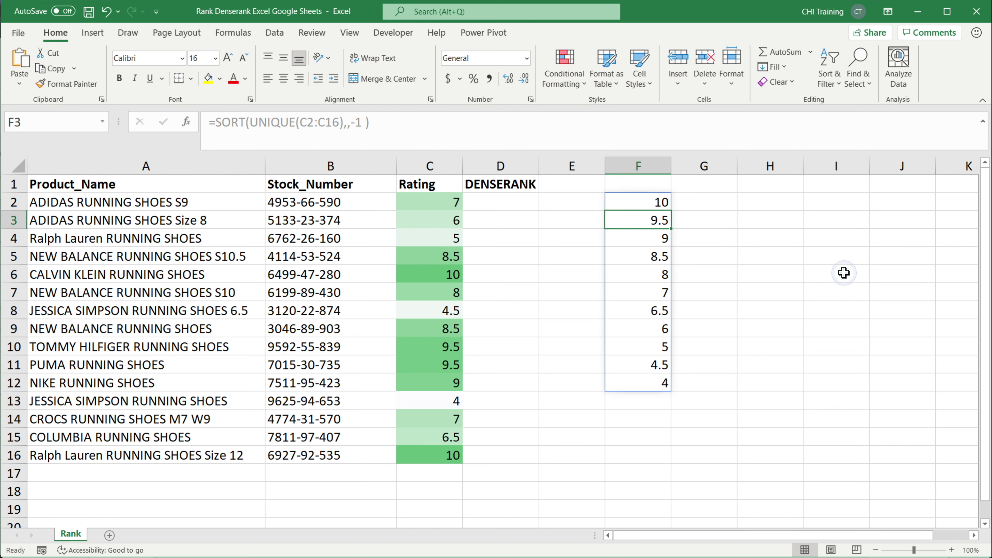
# Compare the rating in C2 with the sorted unique list in F2:F12, selecting F2:F7 to trace its position
pyautogui.click(656, 202)
pyautogui.click(653, 385)
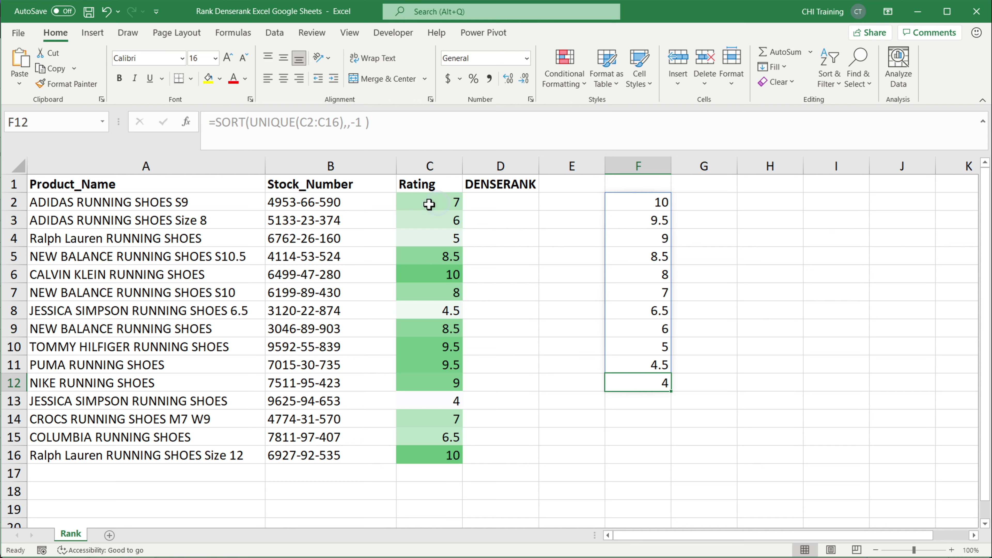
pyautogui.click(440, 202)
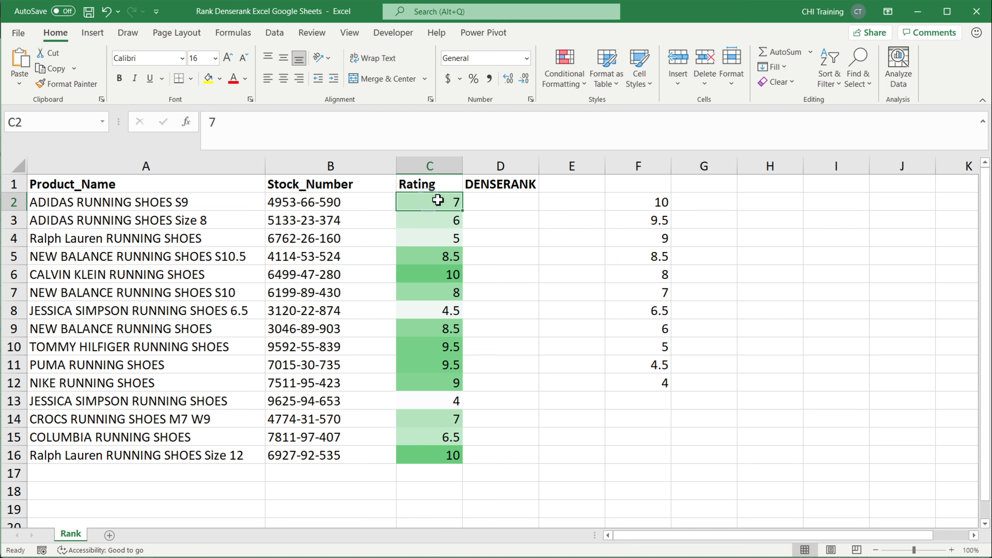
pyautogui.moveTo(659, 202); pyautogui.dragTo(649, 401)
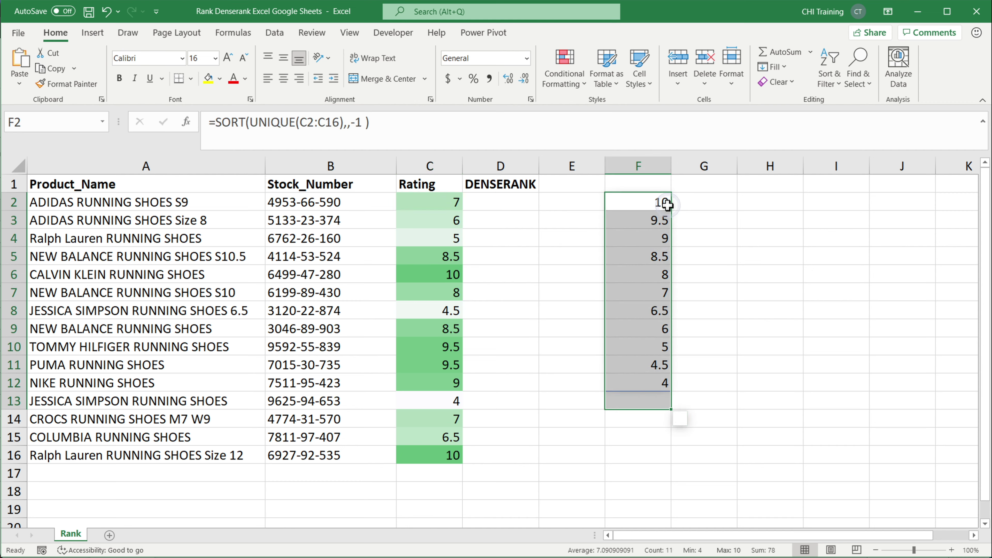
pyautogui.moveTo(655, 203); pyautogui.dragTo(657, 292)
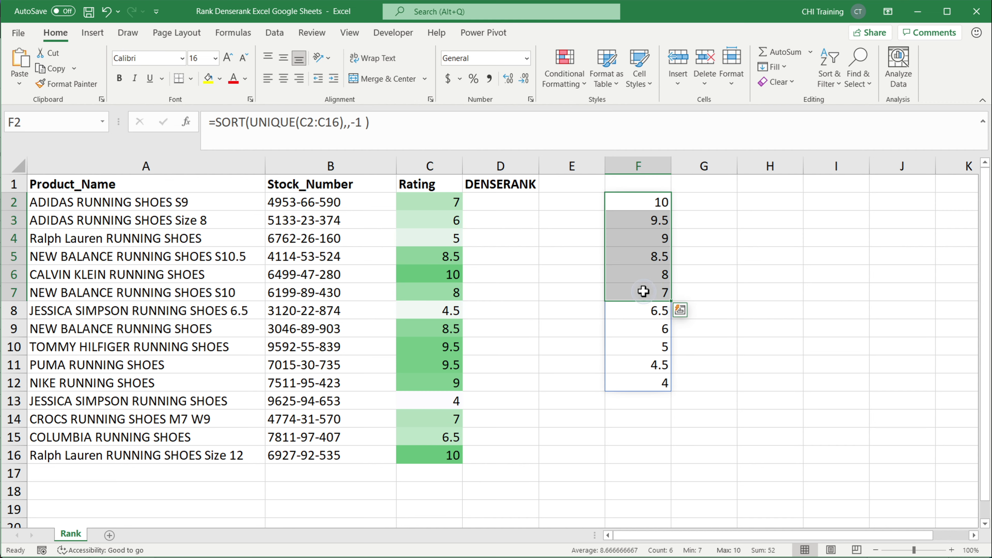
# Inspect the sorted unique ratings in F2:F12, selecting the whole list and its first two values
pyautogui.click(648, 220)
pyautogui.click(654, 204)
pyautogui.hotkey('ctrl', 'shift', 'Down')
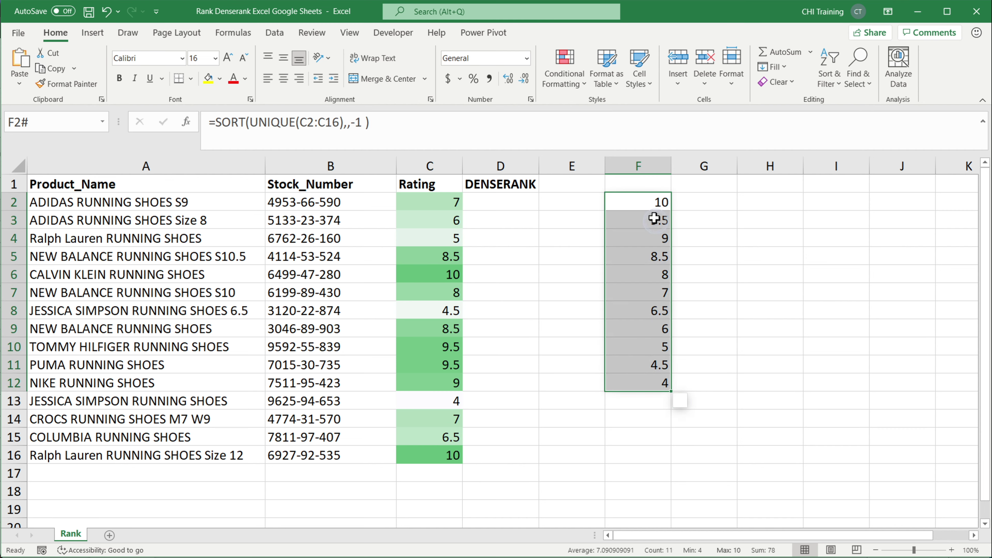
pyautogui.moveTo(657, 202); pyautogui.dragTo(660, 221)
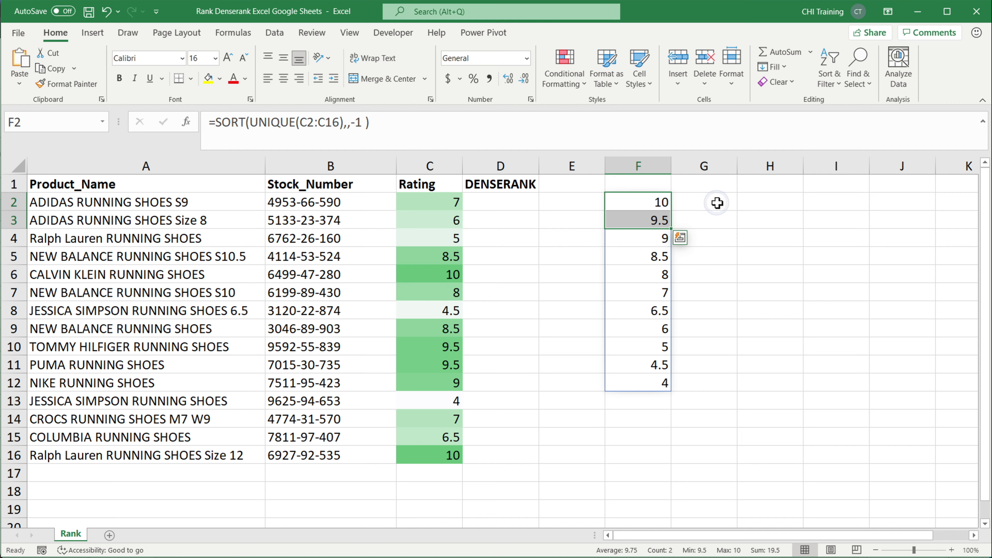
# Enter =MATCH(C2,F2#,0) in D2 to find the first rating's exact position in the sorted unique list
pyautogui.click(502, 205)
pyautogui.write('=ma')
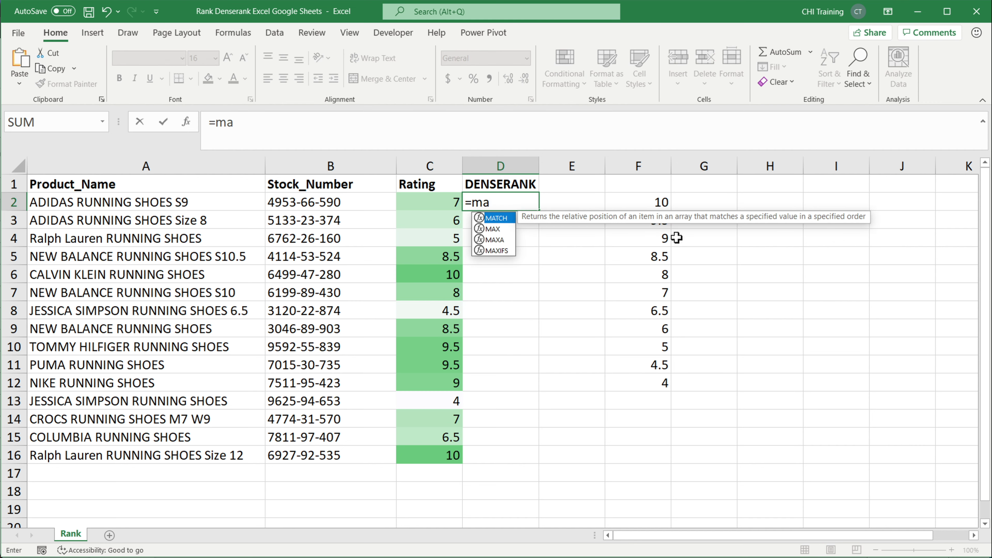
pyautogui.press('Tab')
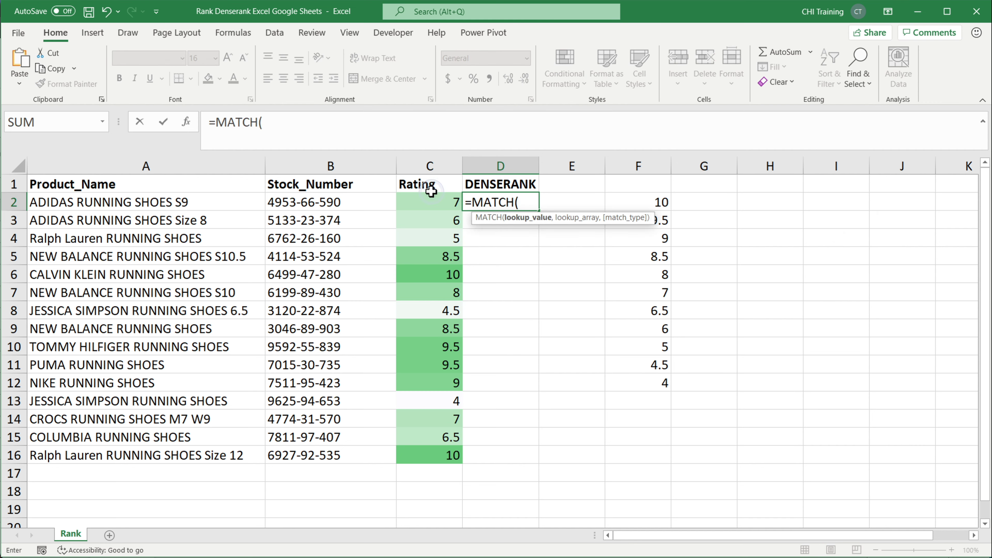
pyautogui.click(423, 198)
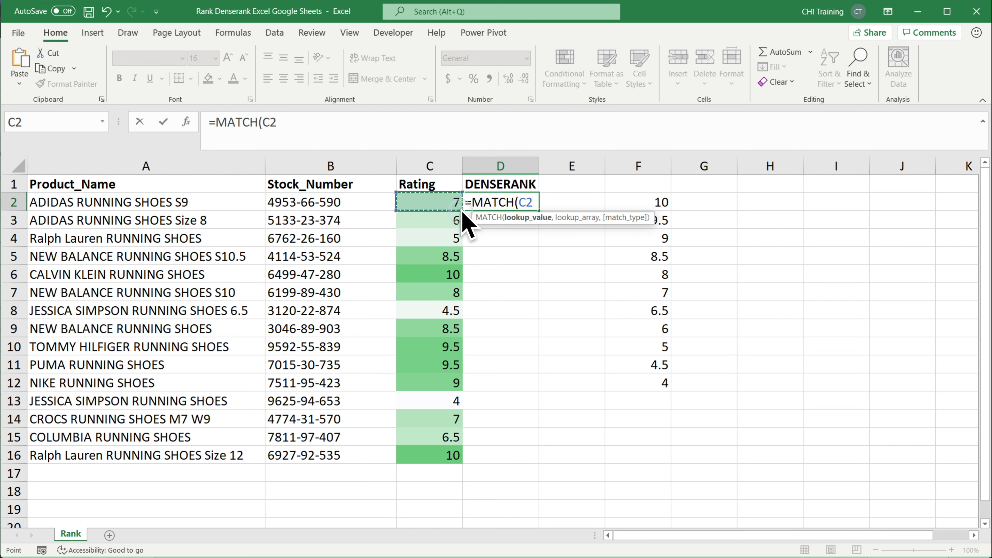
pyautogui.write(',')
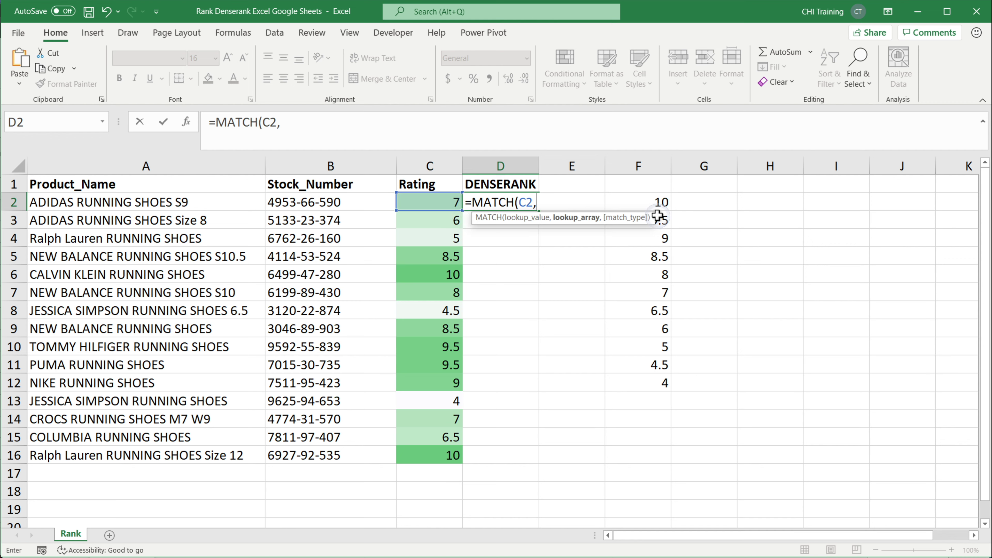
pyautogui.moveTo(659, 205); pyautogui.dragTo(642, 379)
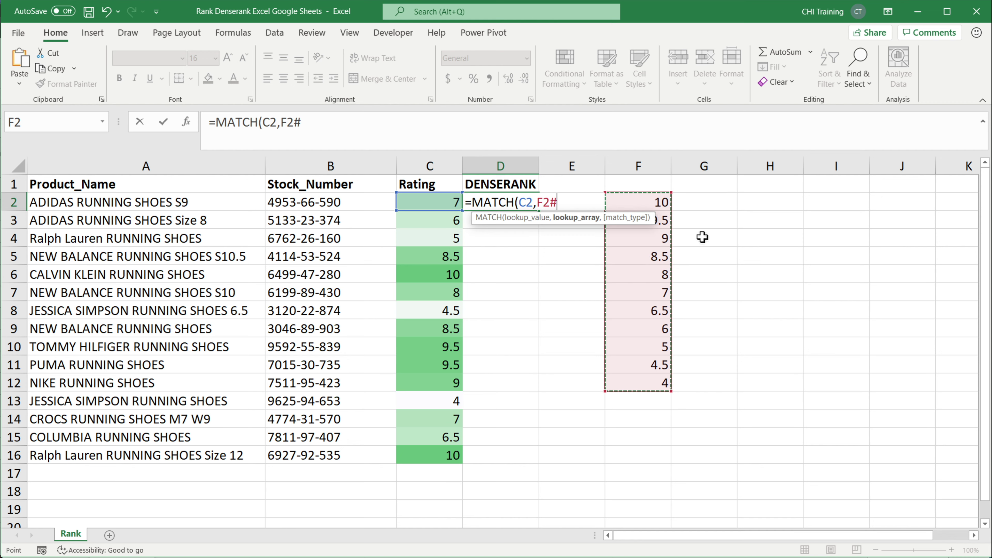
pyautogui.write(',')
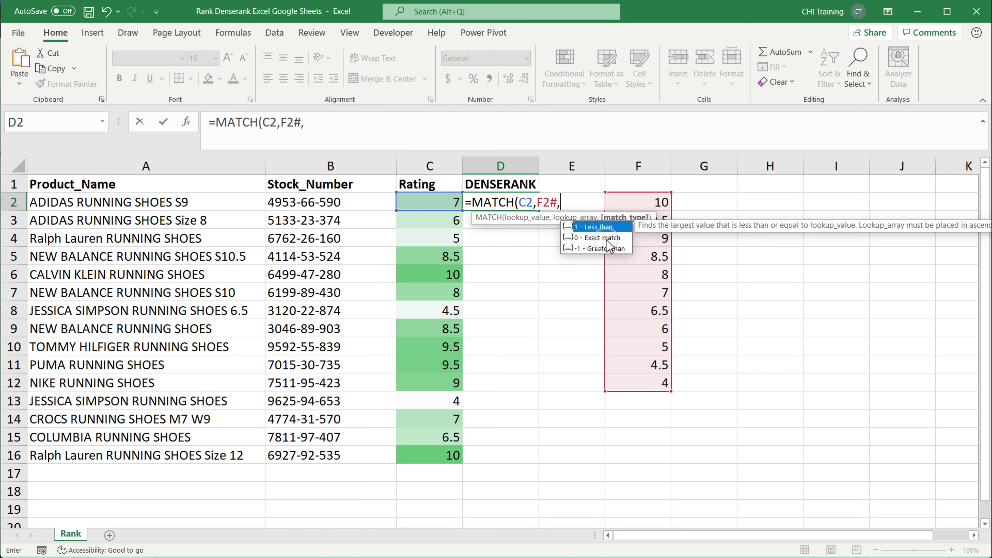
pyautogui.write('0)')
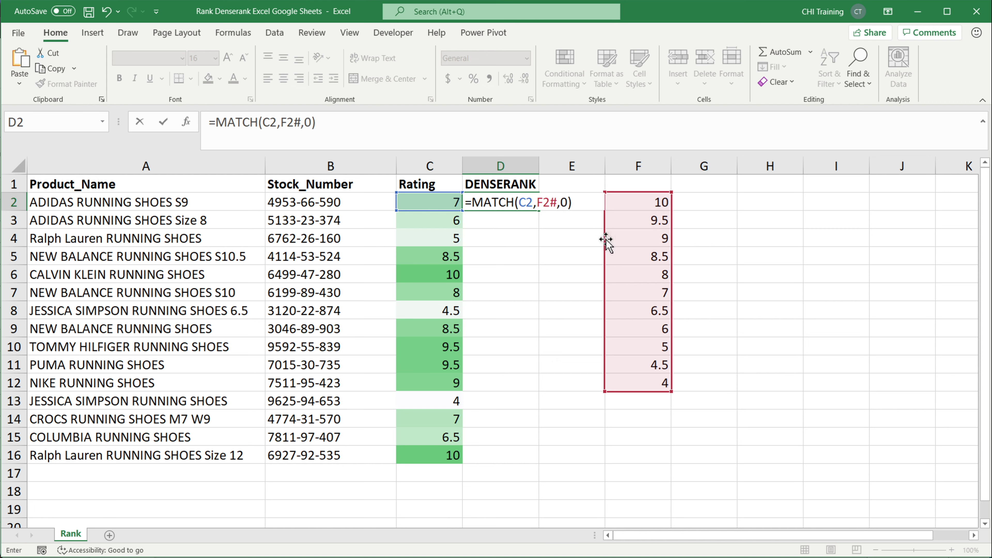
pyautogui.press('Return')
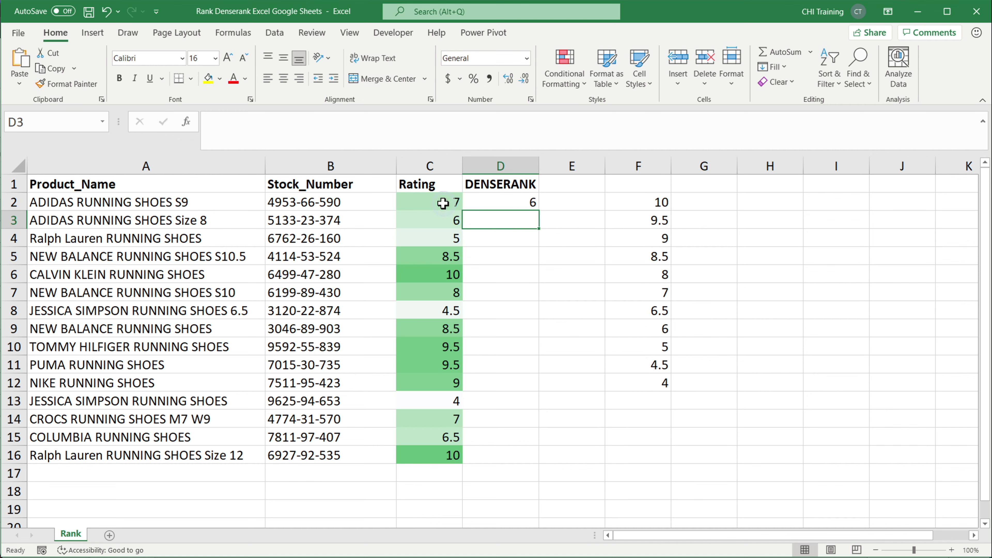
# Check D2's rank against the rating in C2 by counting down the sorted list from F2 to F7
pyautogui.click(440, 203)
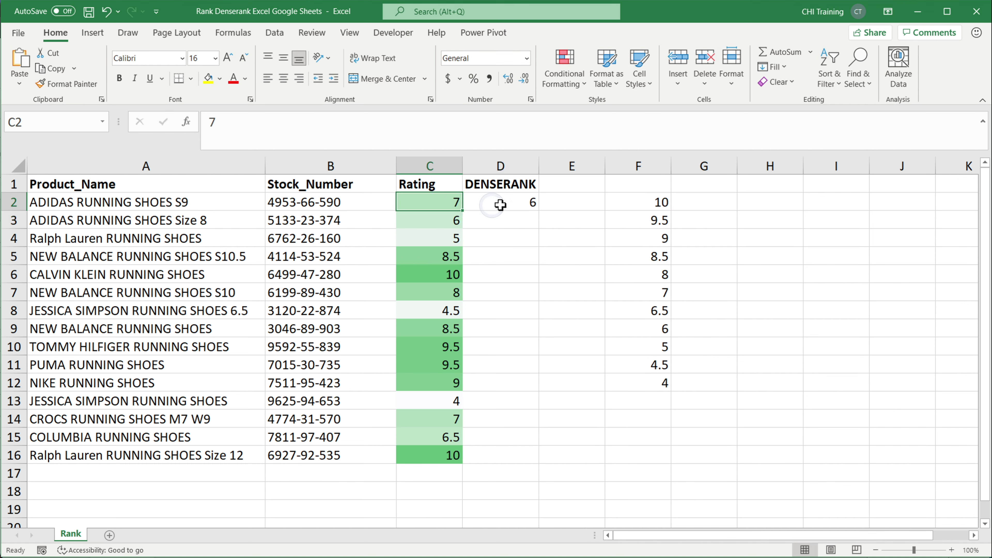
pyautogui.click(521, 202)
pyautogui.click(659, 202)
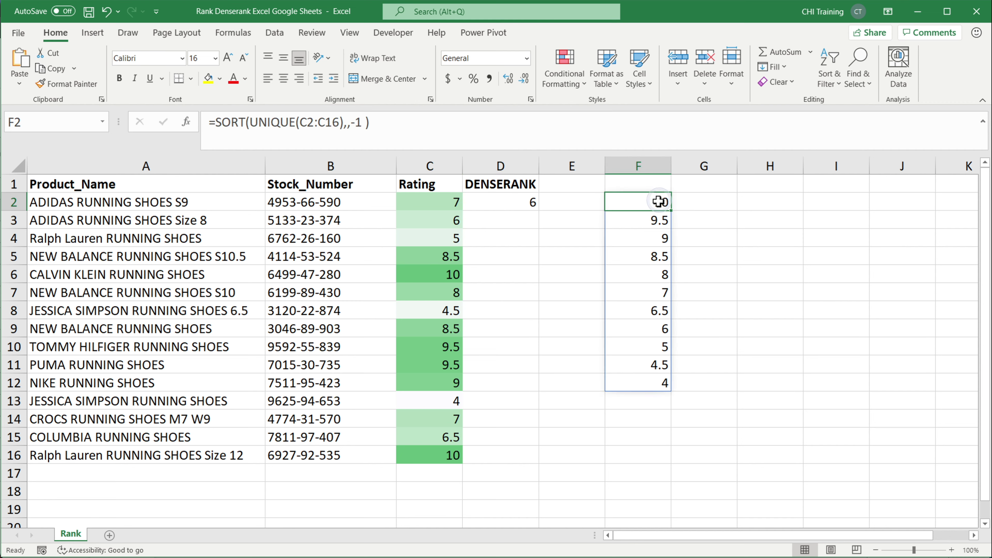
pyautogui.click(660, 220)
pyautogui.click(662, 238)
pyautogui.click(664, 256)
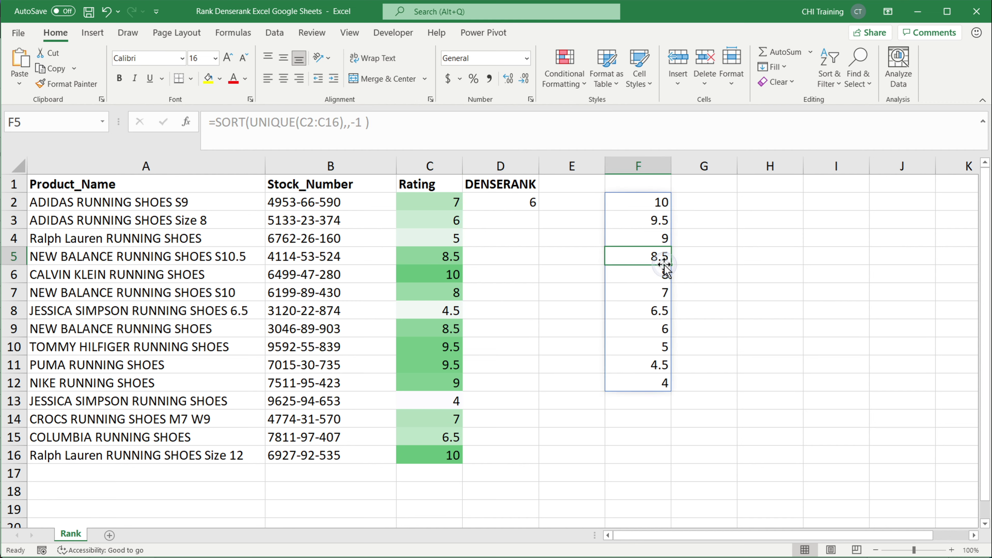
pyautogui.click(660, 274)
pyautogui.click(656, 294)
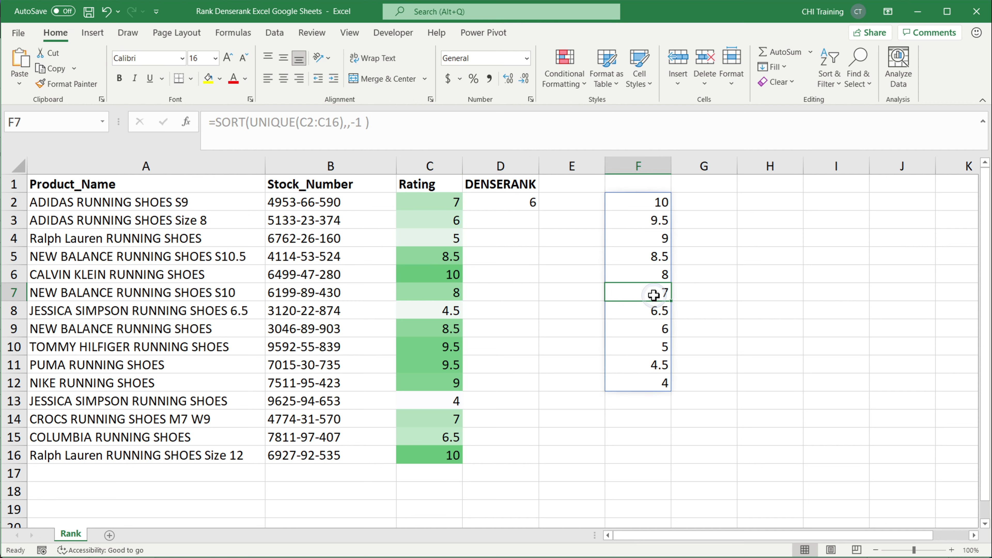
pyautogui.click(516, 202)
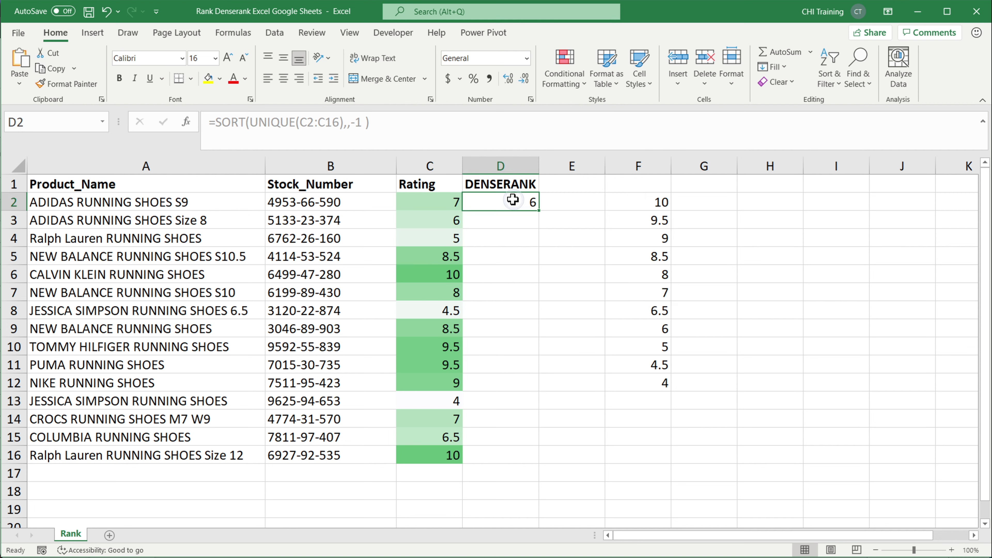
# Replace F2# in D2's MATCH formula with a copy of F2's SORT(UNIQUE(C2:C16),,-1 ) expression
pyautogui.doubleClick(613, 203)
pyautogui.moveTo(616, 203); pyautogui.dragTo(820, 206)
pyautogui.hotkey('ctrl', 'c')
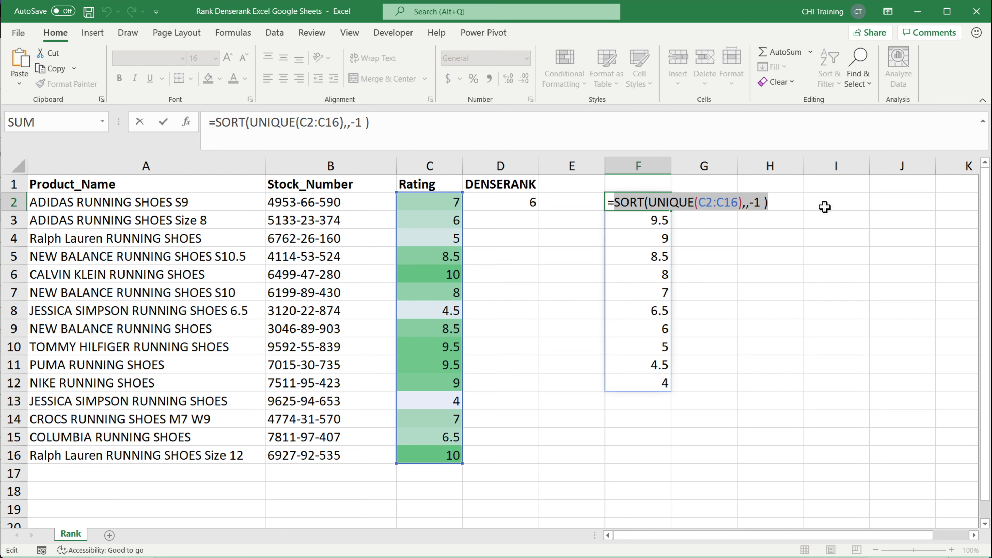
pyautogui.press('Escape')
pyautogui.doubleClick(516, 202)
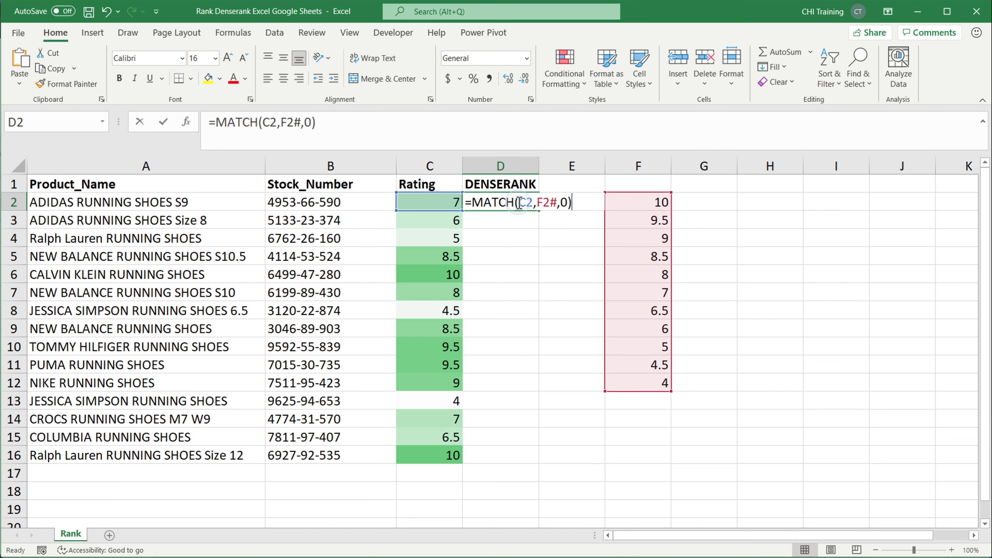
pyautogui.moveTo(537, 202); pyautogui.dragTo(557, 202)
pyautogui.press('BackSpace')
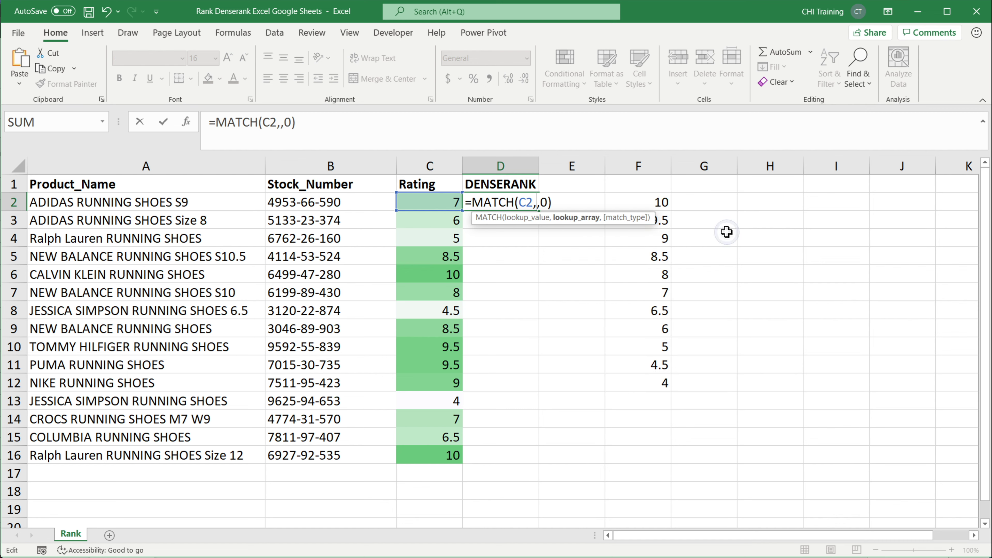
pyautogui.hotkey('ctrl', 'v')
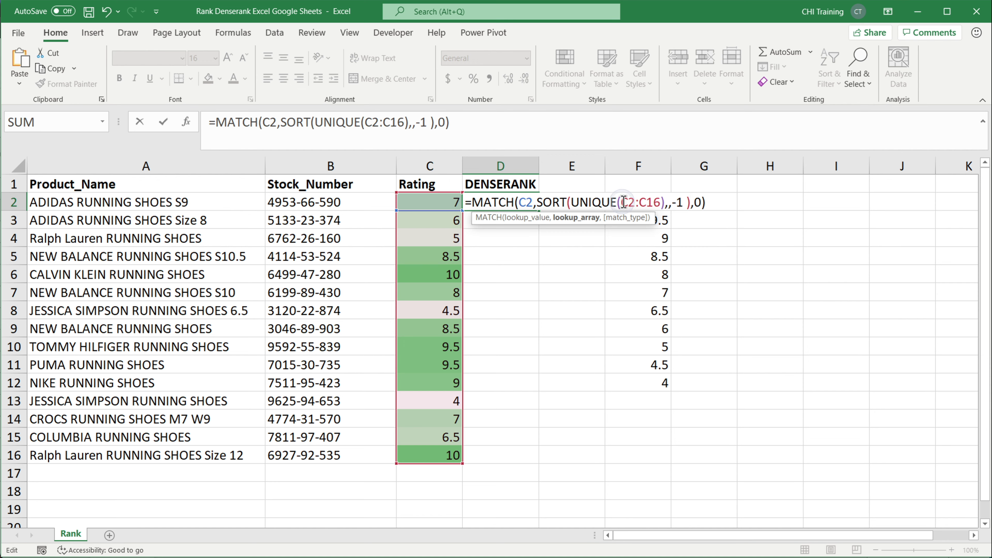
# Make the UNIQUE range in D2 absolute as $C$2:$C$16 and fill the formula down through D16
pyautogui.moveTo(621, 202); pyautogui.dragTo(654, 202)
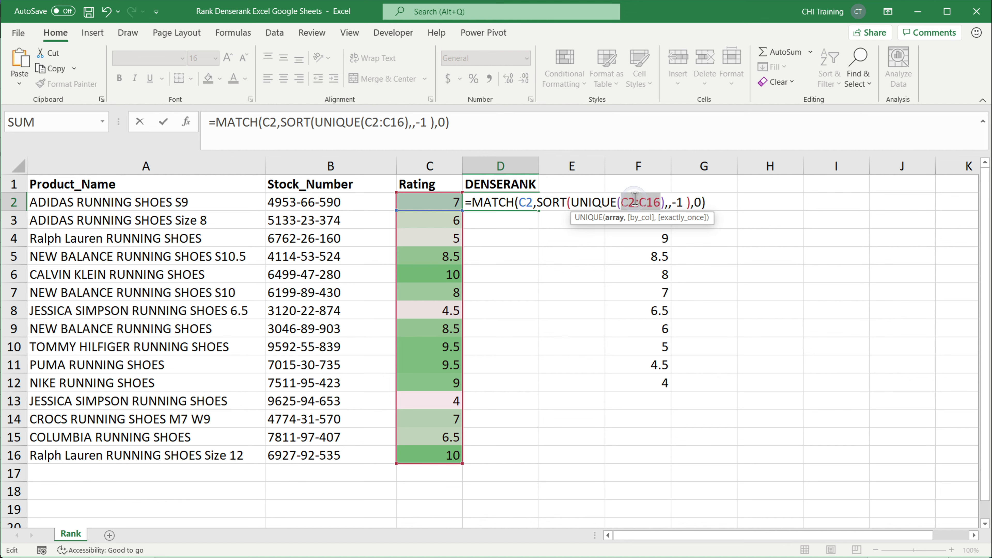
pyautogui.press('F4')
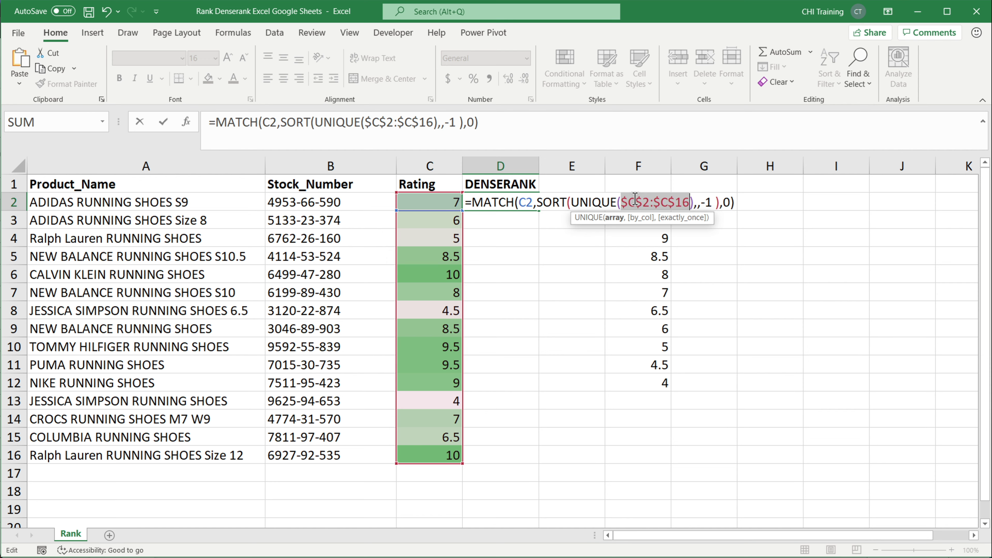
pyautogui.press('Return')
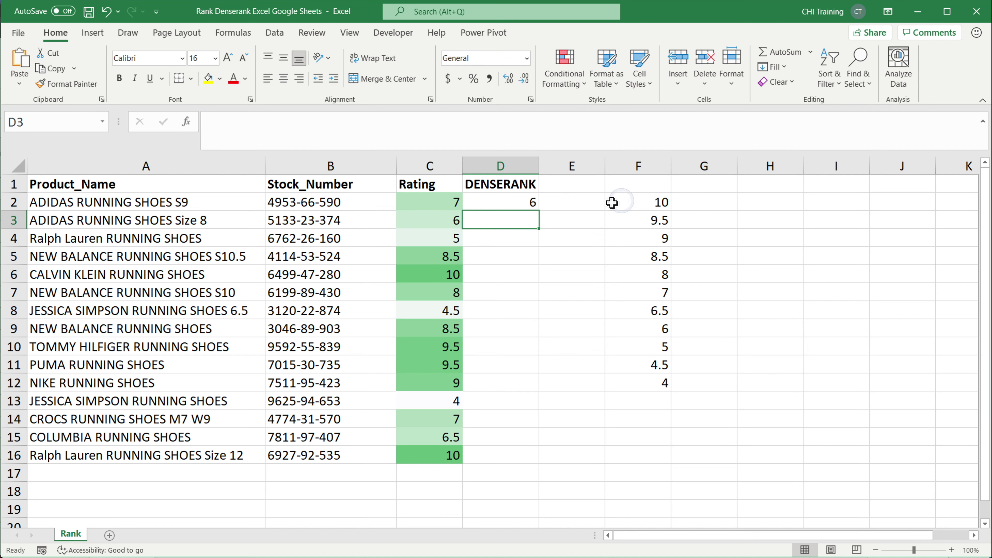
pyautogui.click(502, 201)
pyautogui.moveTo(538, 210); pyautogui.dragTo(534, 469)
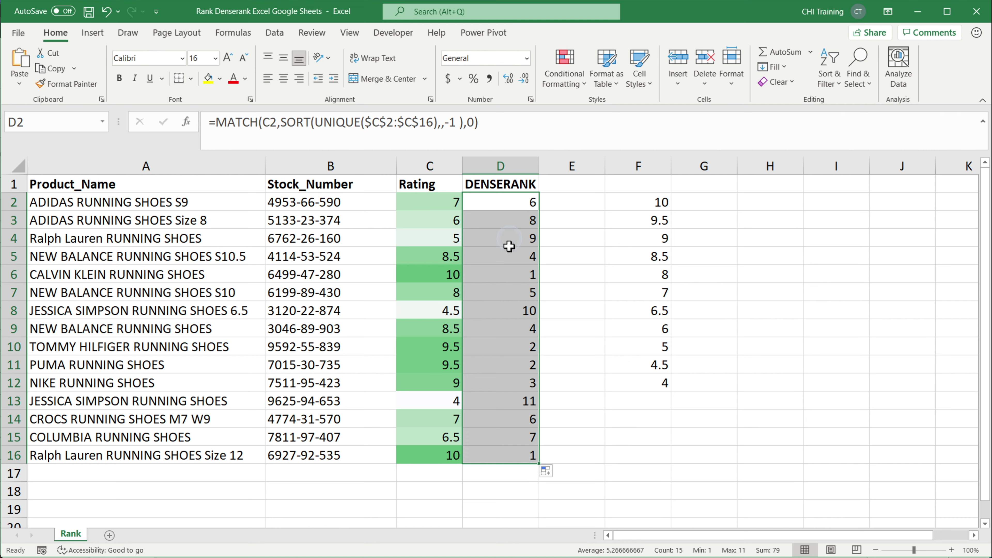
# Compare the ratings in C6, C10 and C12 with their dense ranks, including the tied products in rows 10 and 11
pyautogui.click(449, 276)
pyautogui.click(508, 273)
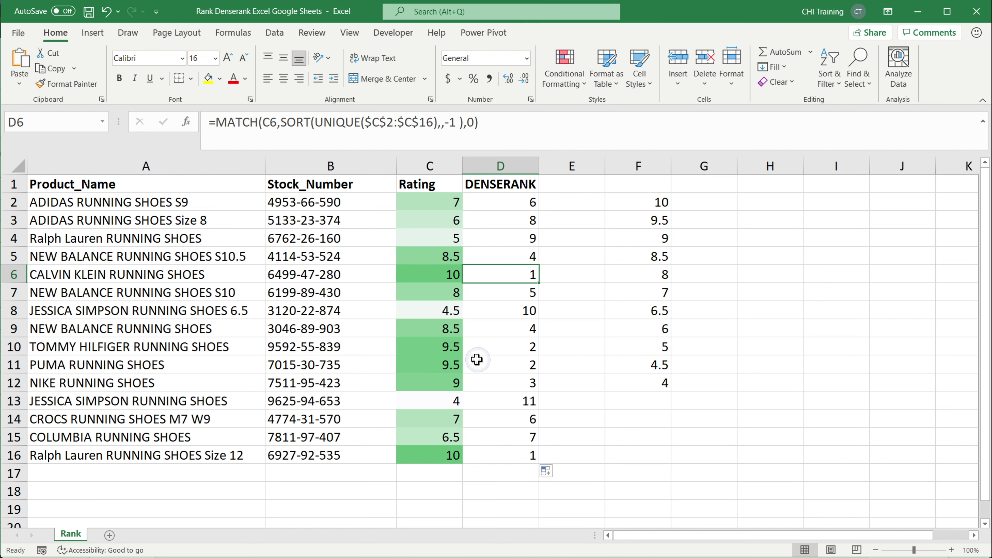
pyautogui.click(452, 348)
pyautogui.click(524, 353)
pyautogui.moveTo(525, 353); pyautogui.dragTo(523, 365)
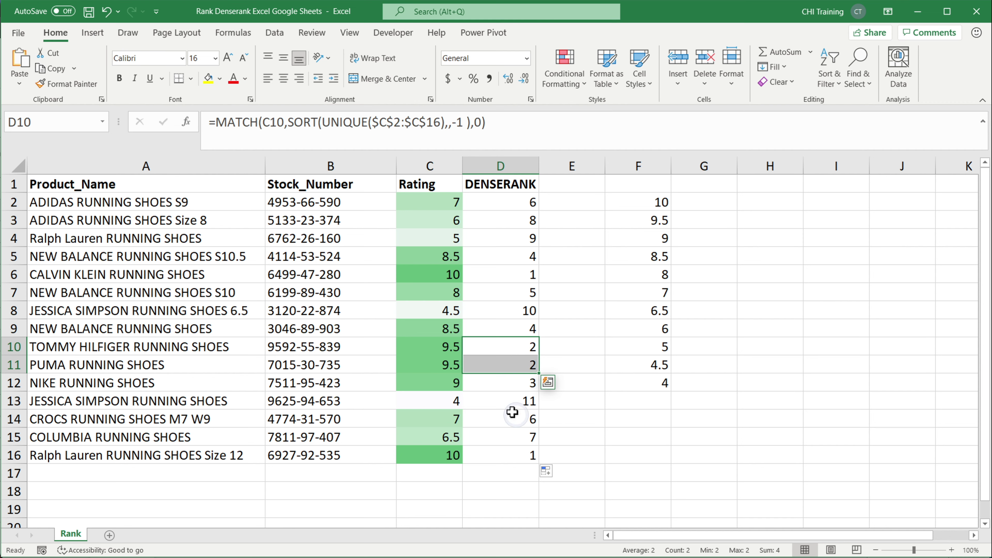
pyautogui.click(479, 382)
pyautogui.click(448, 382)
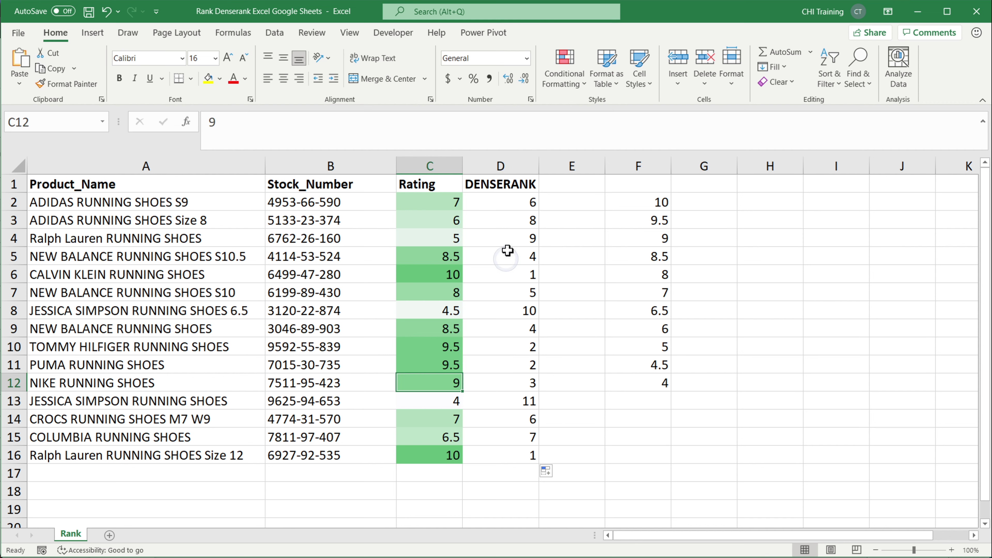
# Change the MATCH lookup value in D2 from the single cell to the full rating range C2:C16
pyautogui.click(519, 203)
pyautogui.doubleClick(520, 203)
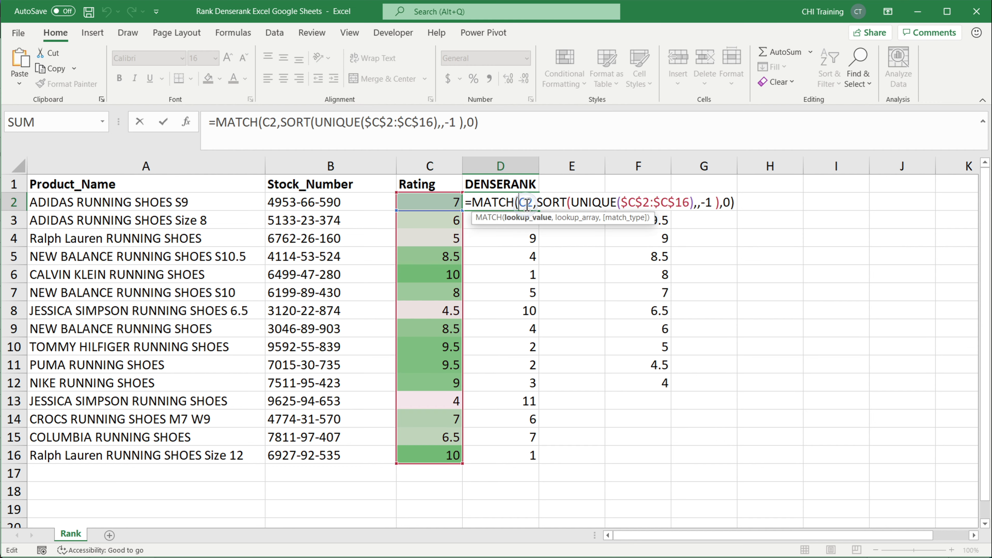
pyautogui.press('Escape')
pyautogui.doubleClick(525, 204)
pyautogui.press('BackSpace')
pyautogui.press('BackSpace')
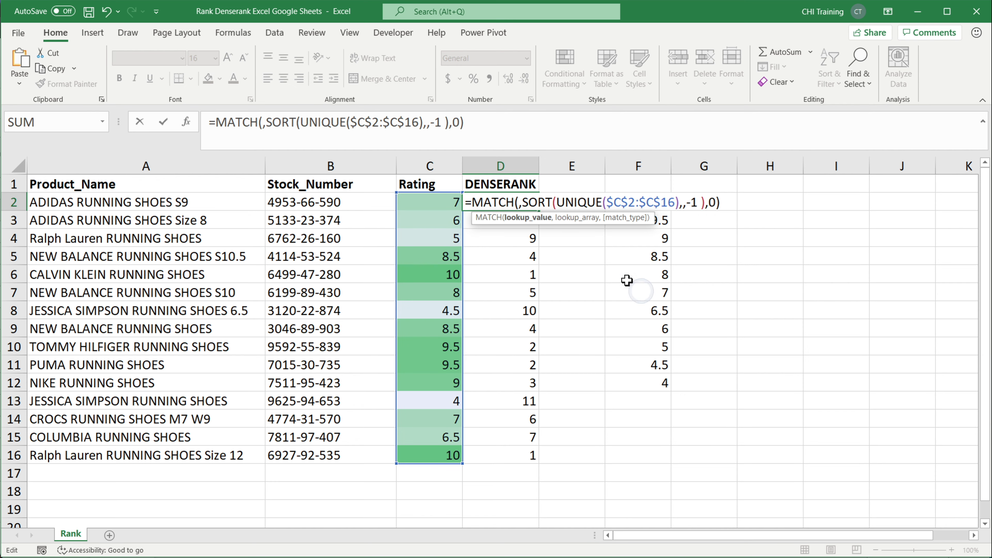
pyautogui.moveTo(418, 202); pyautogui.dragTo(432, 456)
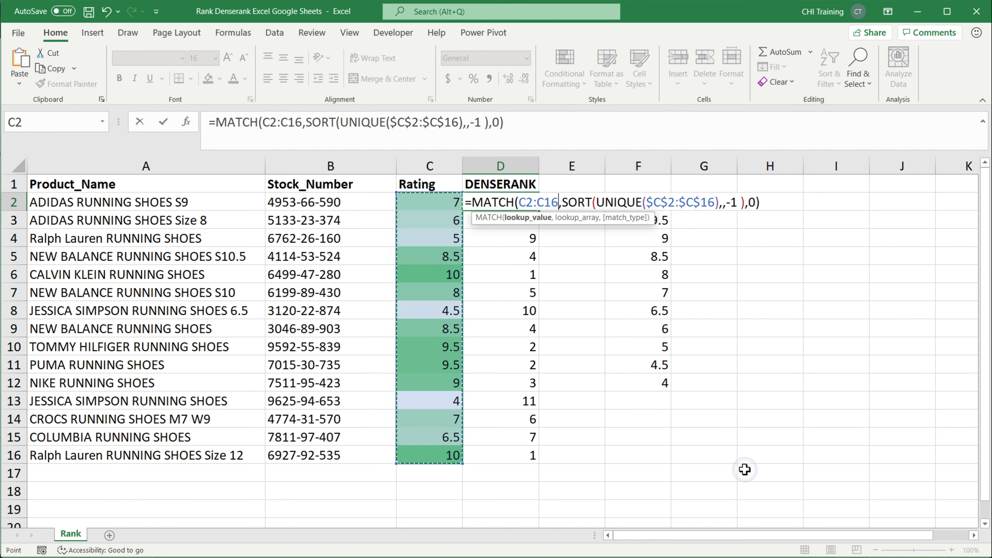
pyautogui.press('Return')
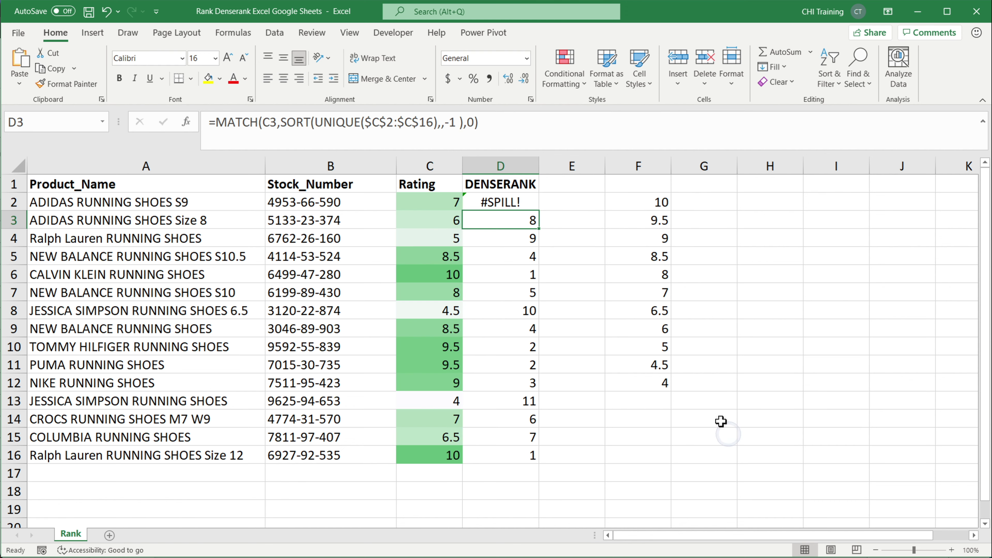
# Clear the filled formulas below D2, from D3 to D18, so the array formula can spill
pyautogui.click(502, 207)
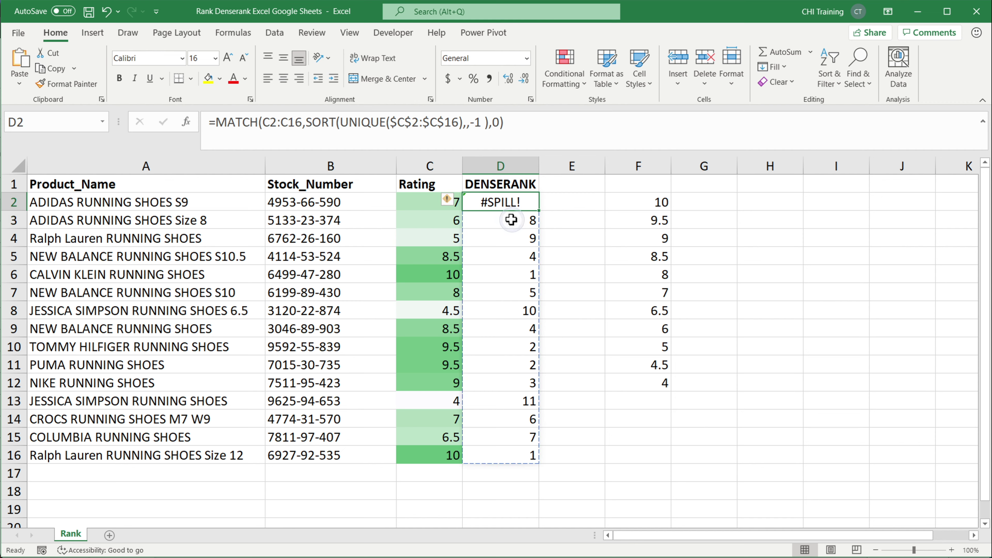
pyautogui.moveTo(508, 220); pyautogui.dragTo(522, 493)
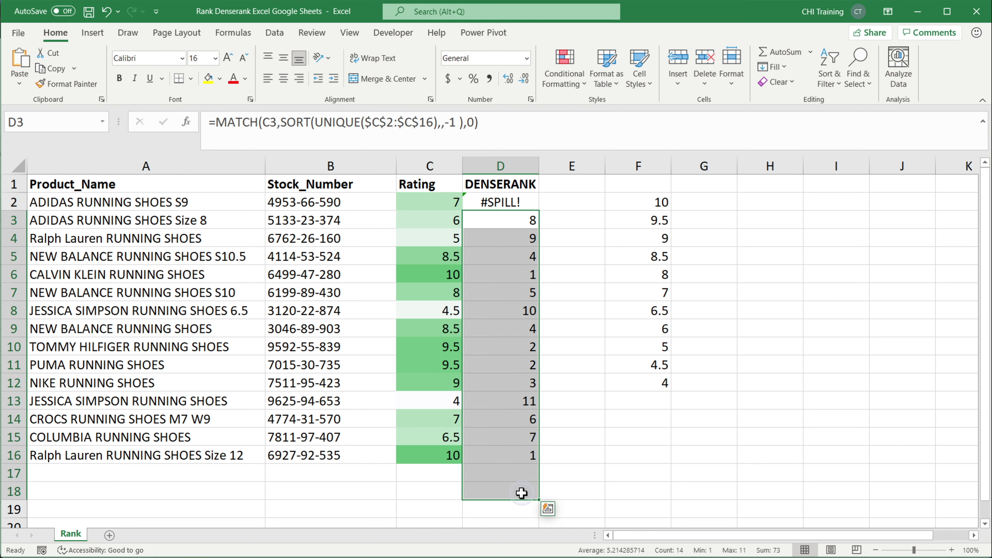
pyautogui.press('Delete')
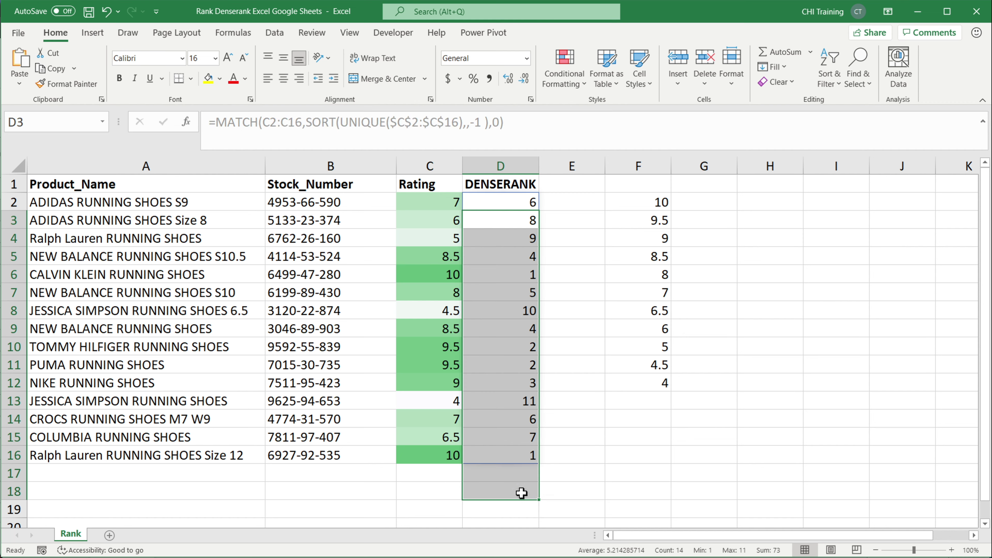
# Change the SORT order argument in the D2 formula to 1 for ascending order
pyautogui.doubleClick(506, 202)
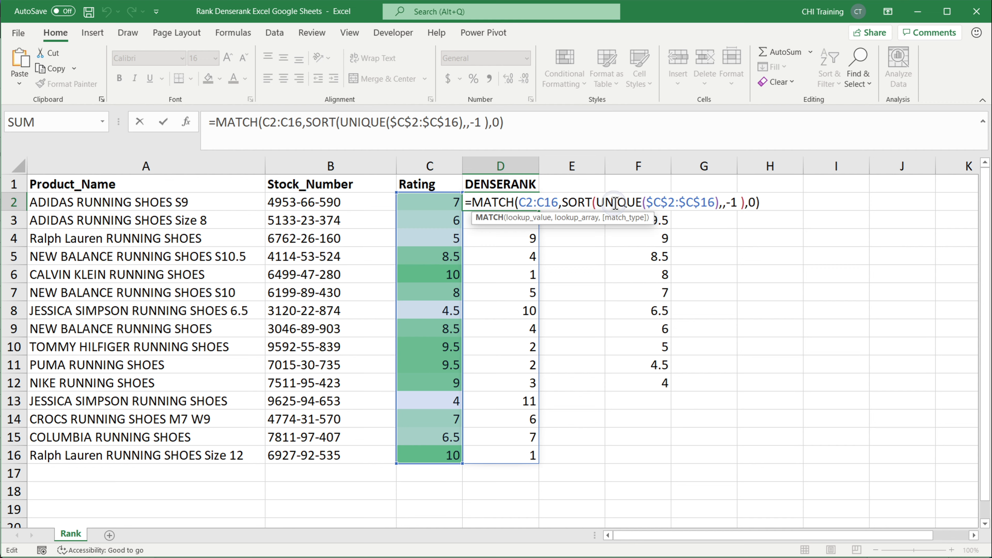
pyautogui.click(740, 203)
pyautogui.press('BackSpace')
pyautogui.press('BackSpace')
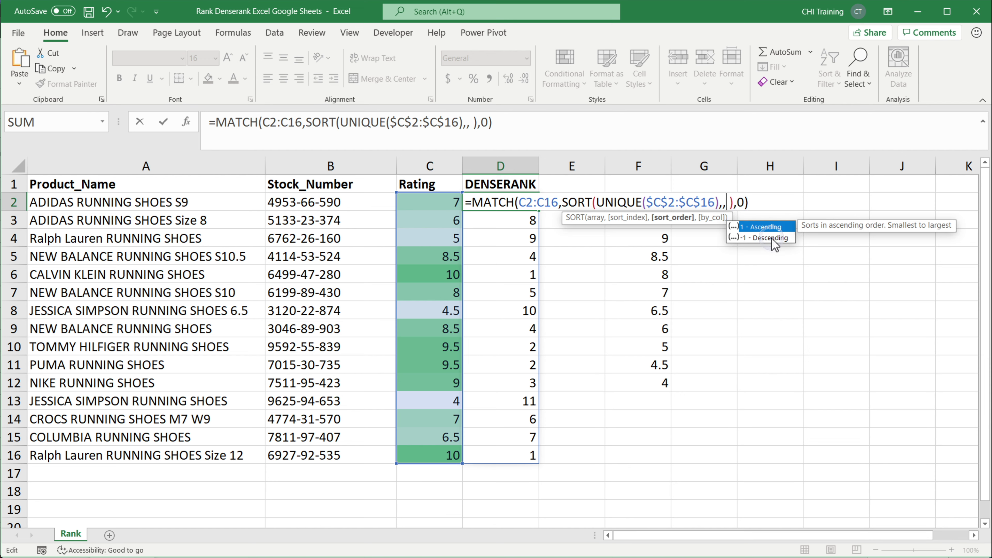
pyautogui.doubleClick(766, 227)
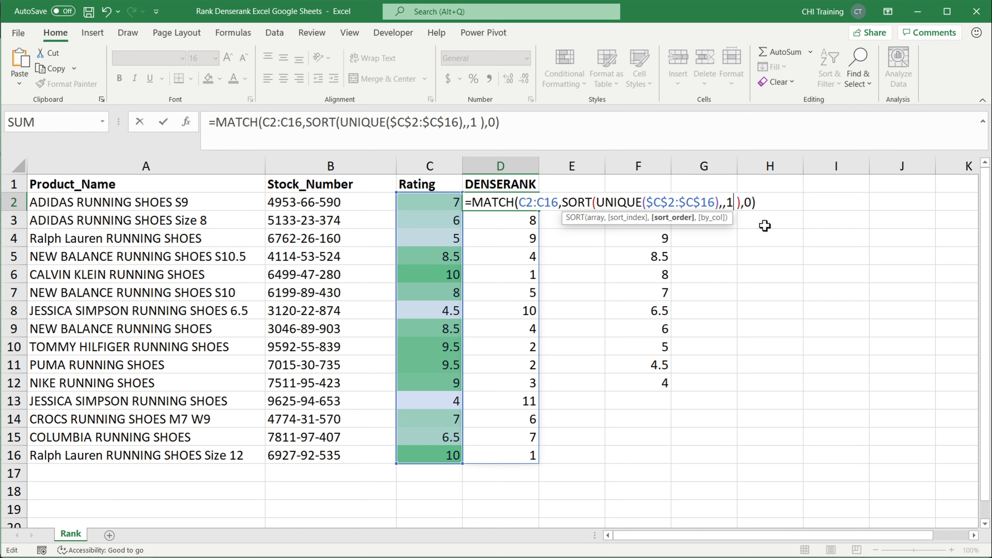
pyautogui.press('Return')
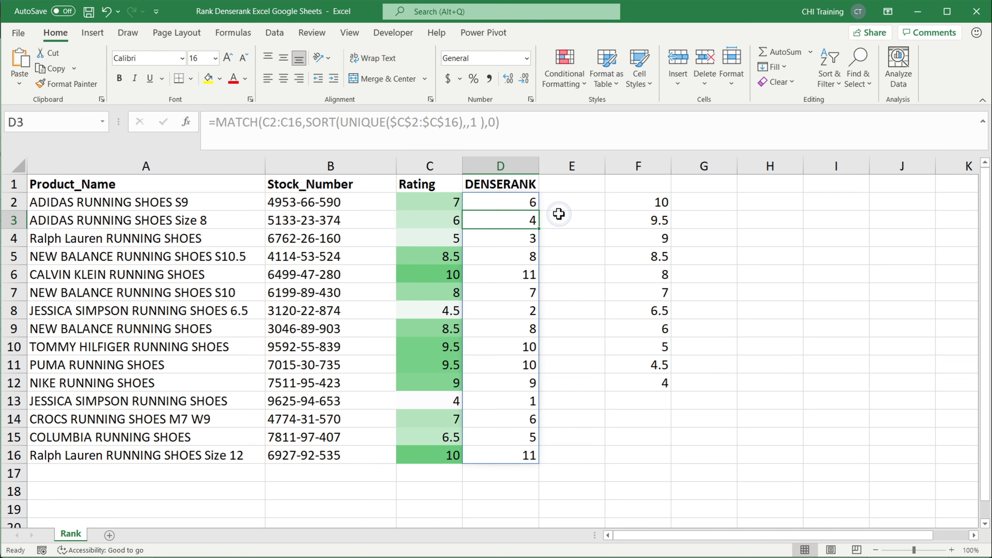
# Compare the ratings in C13 and C8 with their ascending dense ranks in column D
pyautogui.click(437, 400)
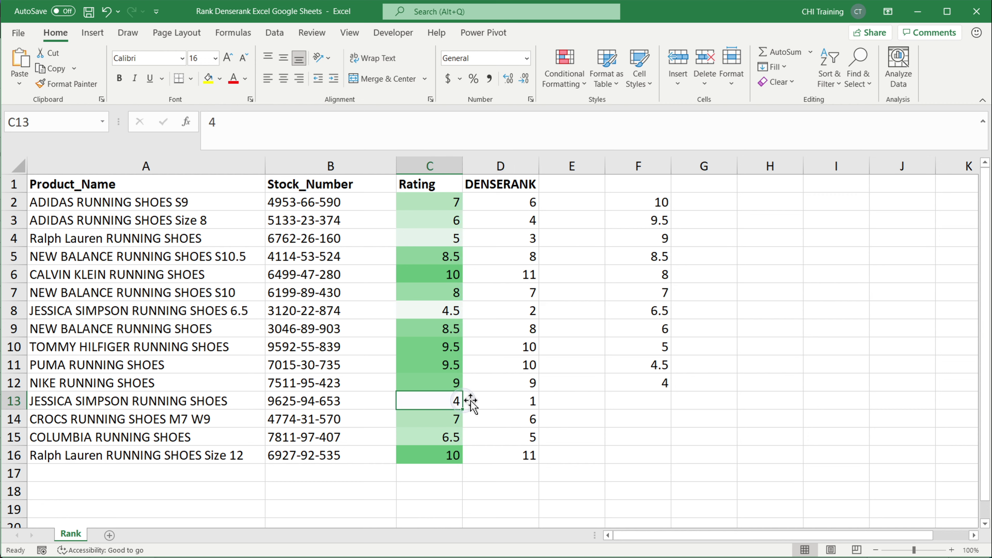
pyautogui.click(514, 402)
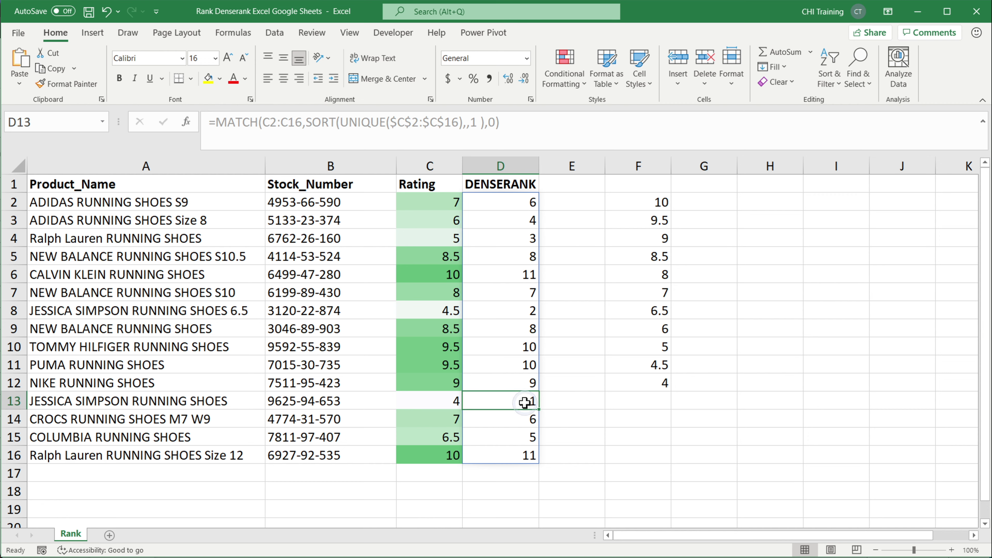
pyautogui.click(446, 310)
pyautogui.click(526, 311)
# Set the SORT order argument in the D2 formula back to -1 for descending order
pyautogui.click(519, 202)
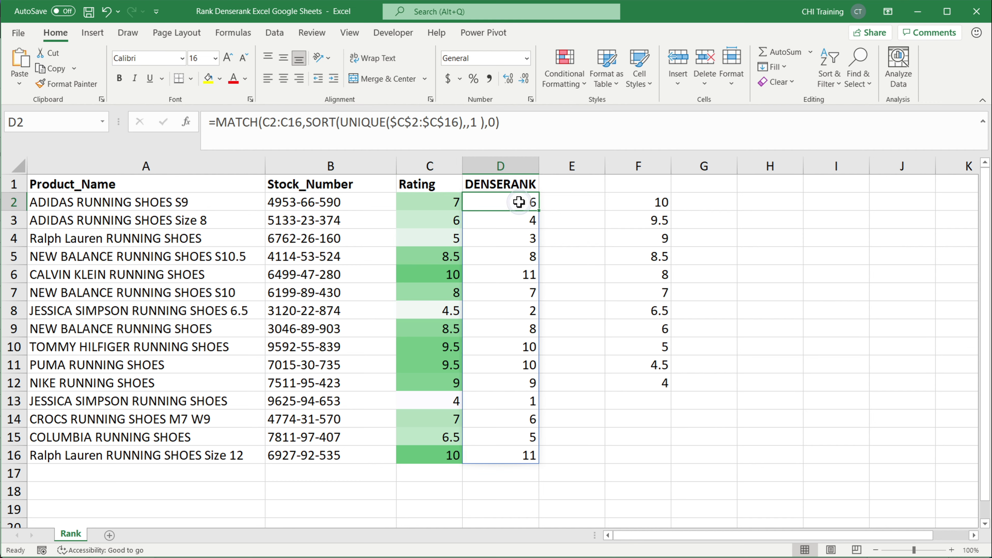
pyautogui.doubleClick(519, 202)
pyautogui.click(727, 202)
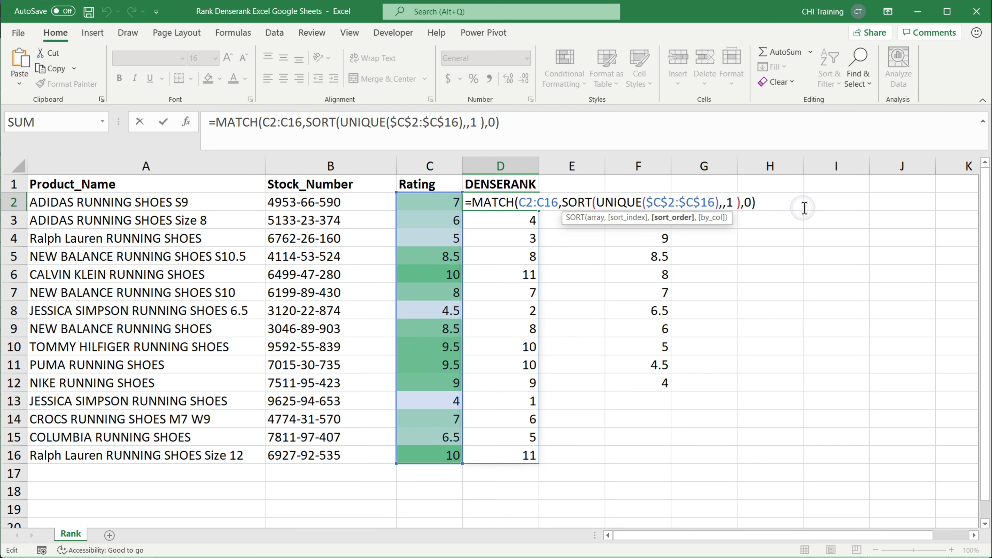
pyautogui.write('-')
pyautogui.press('Return')
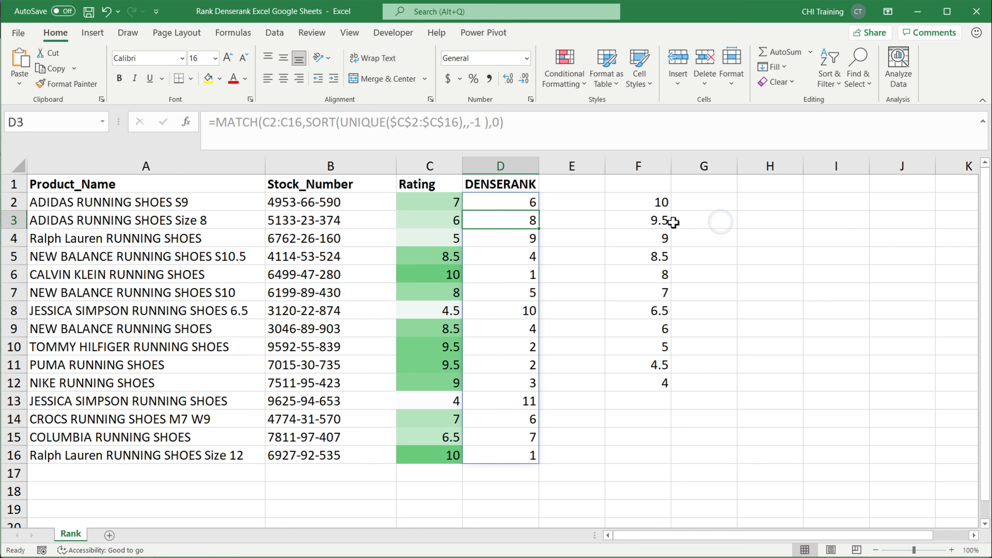
# Delete the helper SORT and UNIQUE formula in F2 together with its spilled list
pyautogui.click(636, 202)
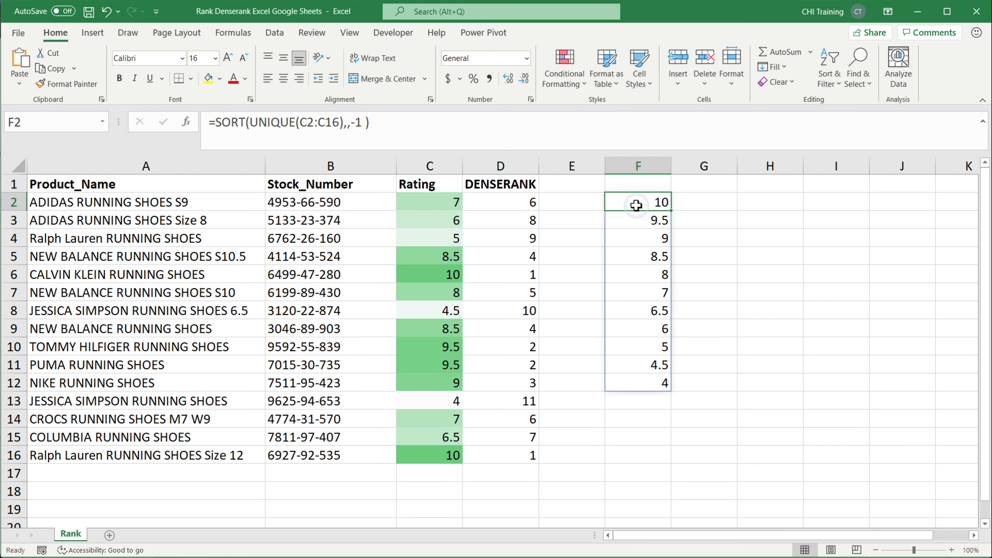
pyautogui.press('Delete')
pyautogui.click(754, 297)
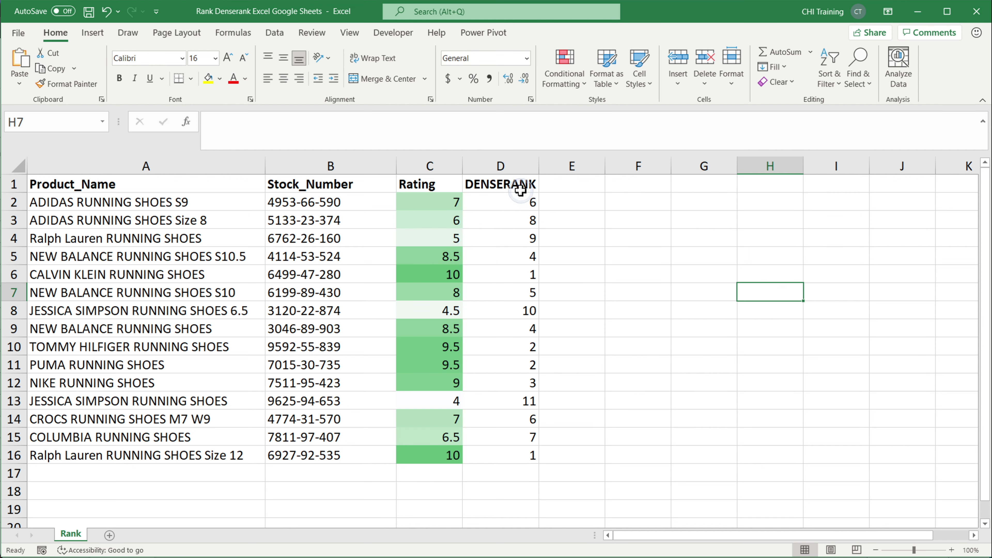
# Review the MATCH and SORT parts of the DENSERANK formula in D2, leaving the formula as it is
pyautogui.click(515, 203)
pyautogui.doubleClick(516, 204)
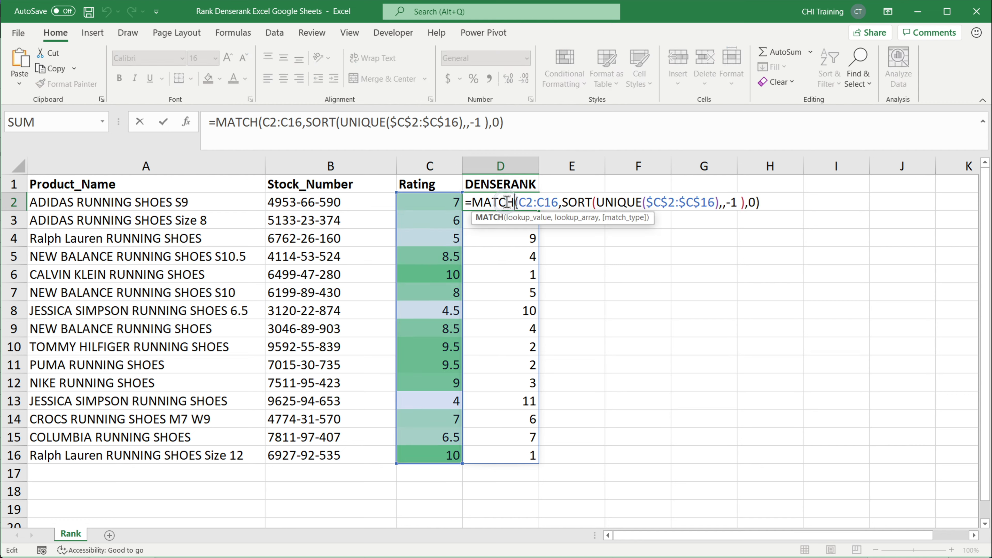
pyautogui.click(471, 204)
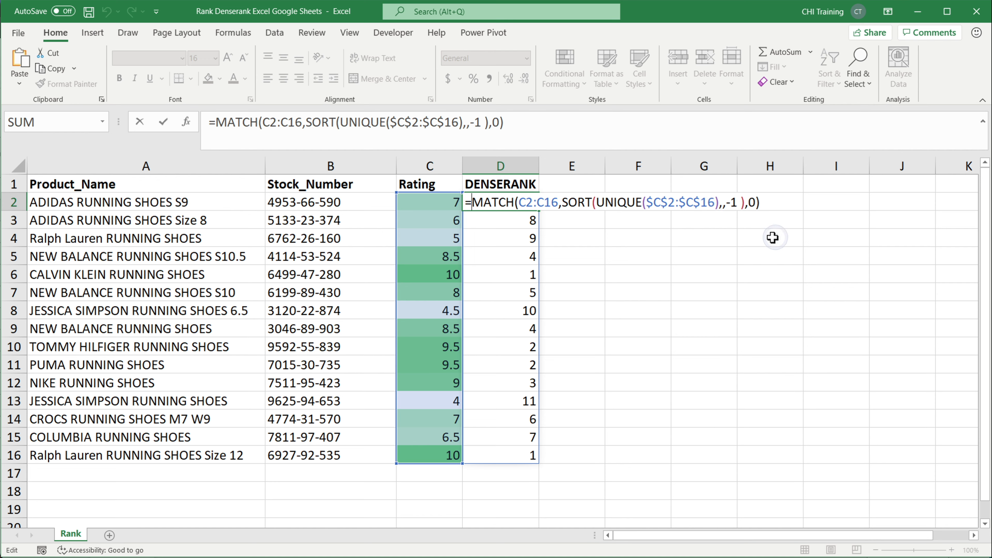
pyautogui.doubleClick(580, 202)
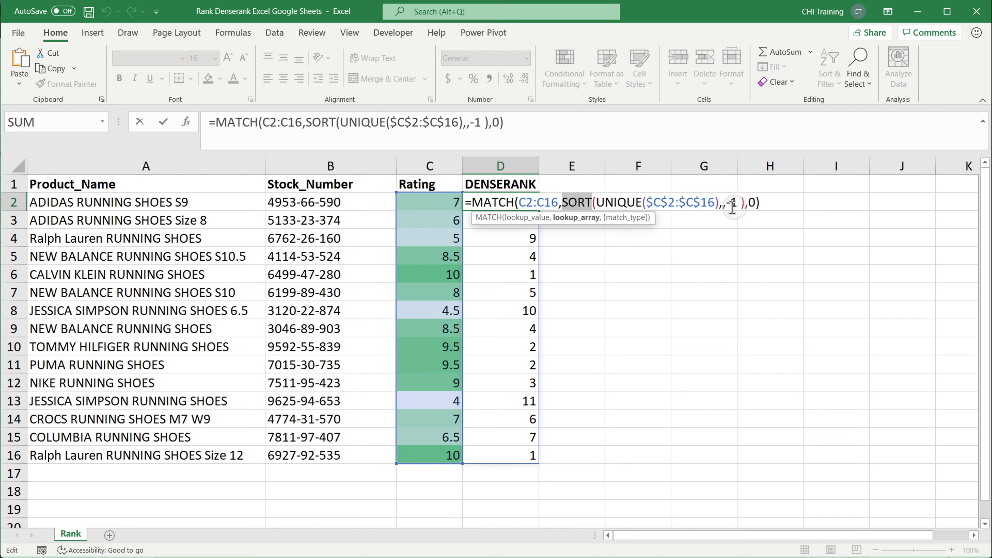
pyautogui.click(764, 205)
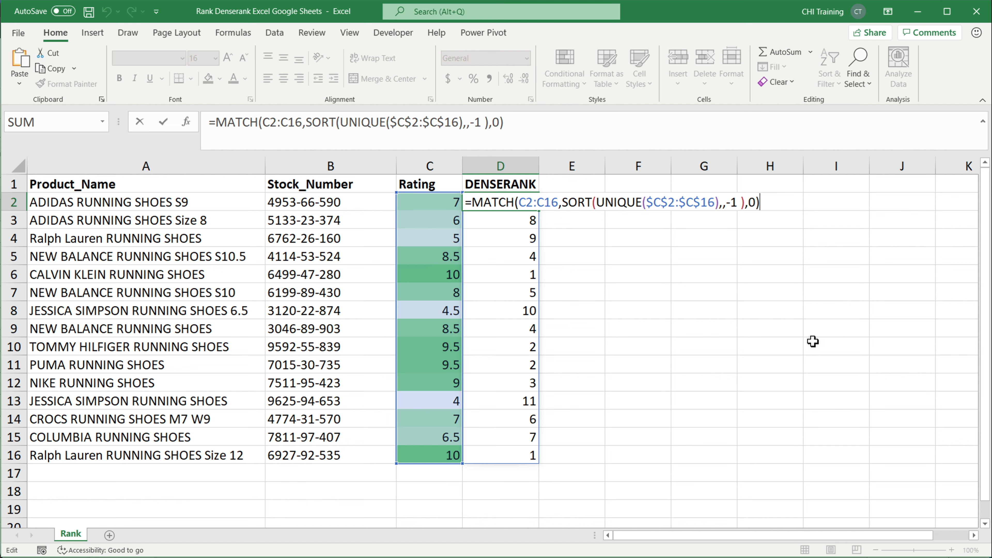
pyautogui.press('Return')
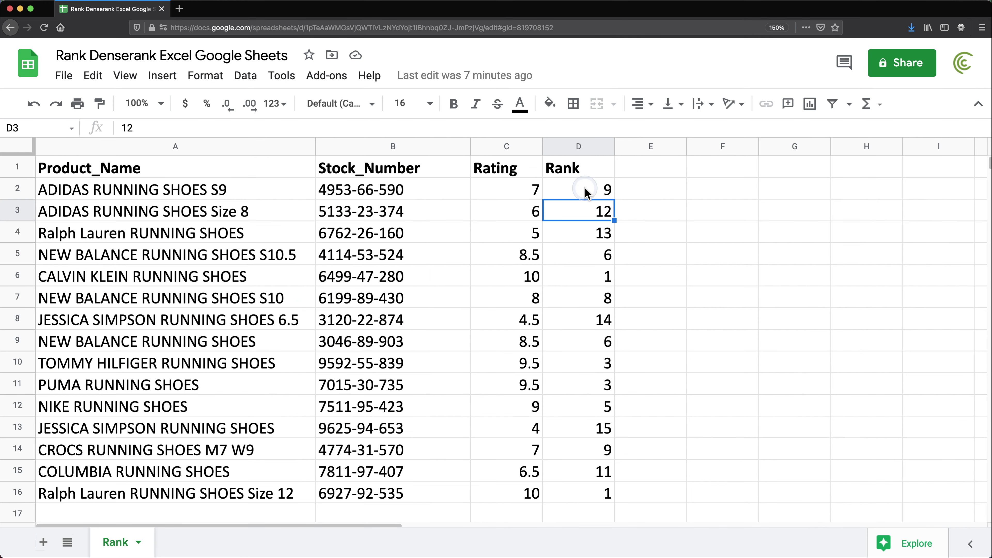
# In the Google Sheets copy, change the D1 header to DENSERANK and clear the RANK array formula from D2
pyautogui.click(575, 173)
pyautogui.write('DENSERANK')
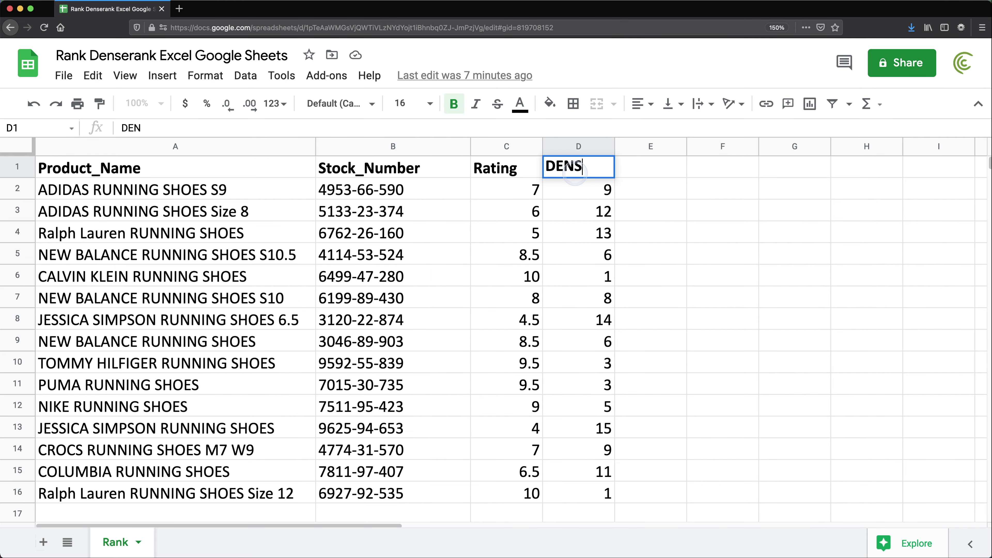
pyautogui.press('Return')
pyautogui.moveTo(578, 190)
pyautogui.mouseDown()
pyautogui.moveTo(581, 494)
pyautogui.moveTo(580, 202)
pyautogui.mouseUp()
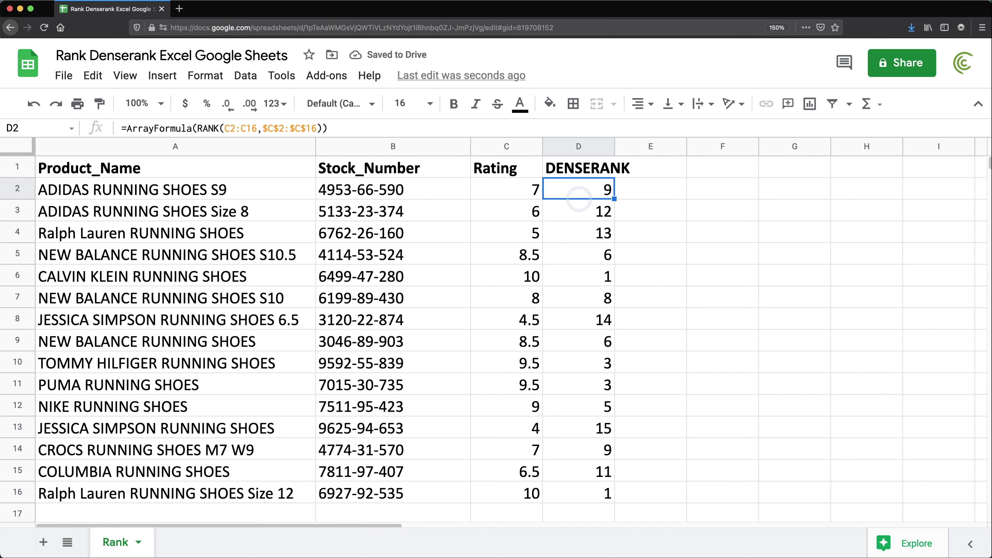
pyautogui.press('Delete')
# Add a color scale conditional formatting rule to the ratings in C2:C16
pyautogui.press('Left')
pyautogui.moveTo(514, 191); pyautogui.dragTo(514, 493)
pyautogui.click(205, 75)
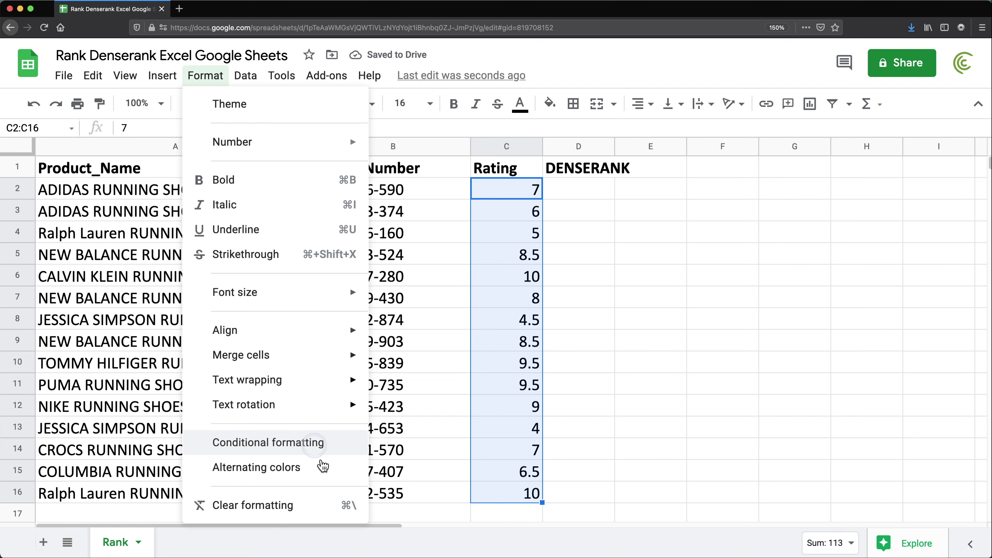
pyautogui.click(328, 443)
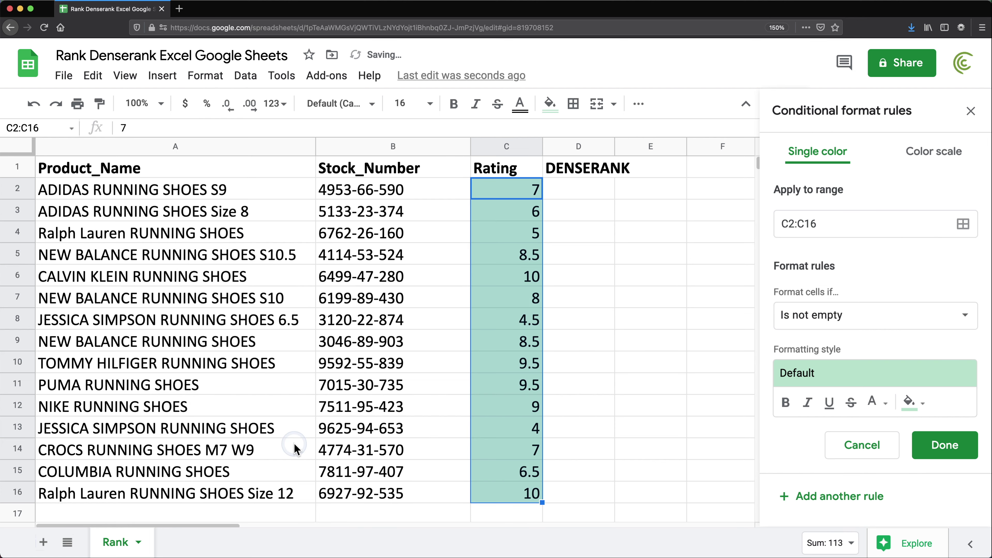
pyautogui.click(930, 156)
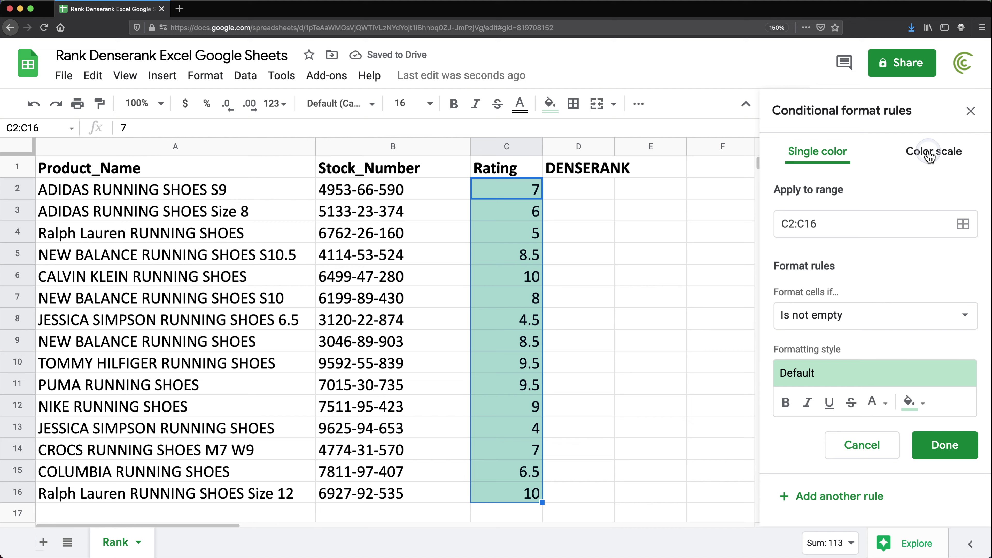
pyautogui.click(824, 217)
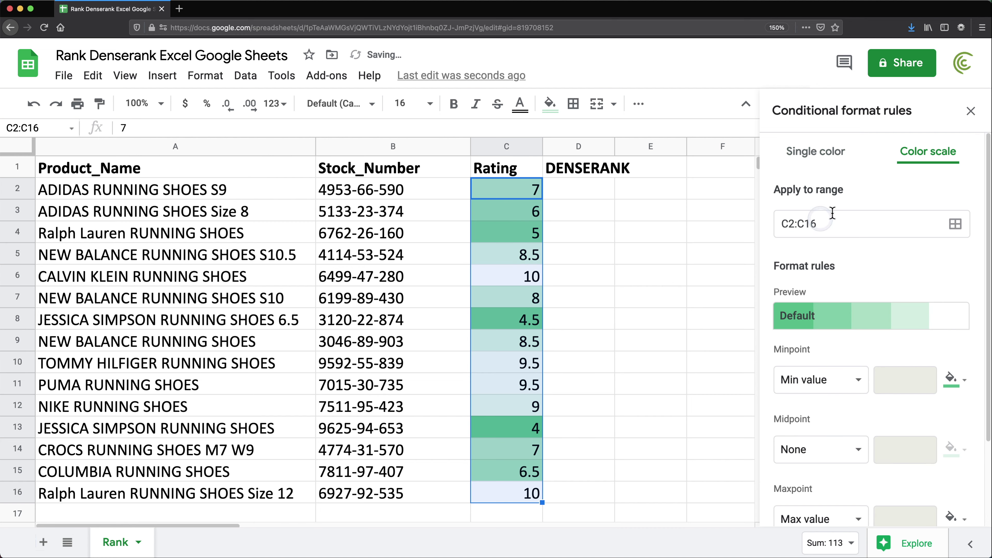
# Set the color scale's minpoint color to white and its maxpoint color to green
pyautogui.scroll(-1, 937, 434)
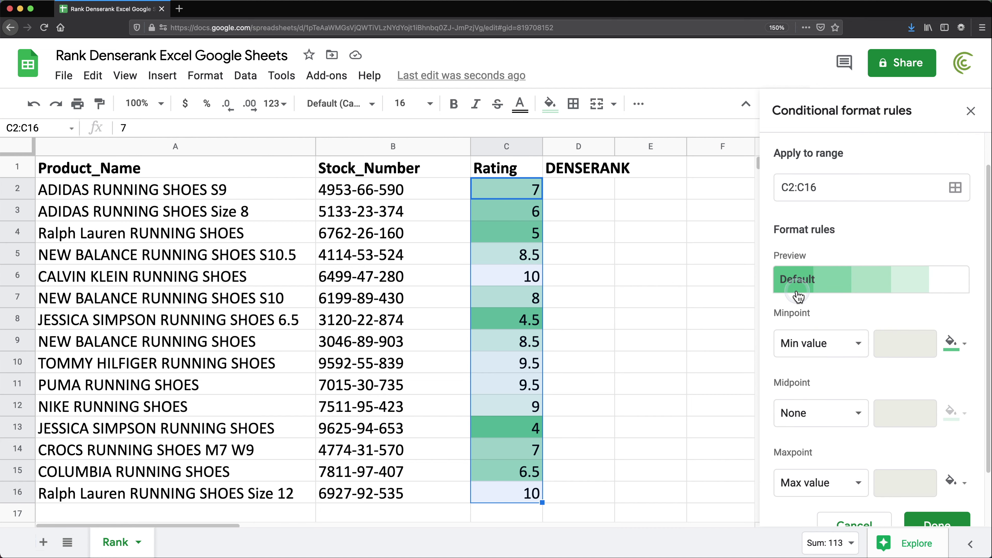
pyautogui.click(851, 352)
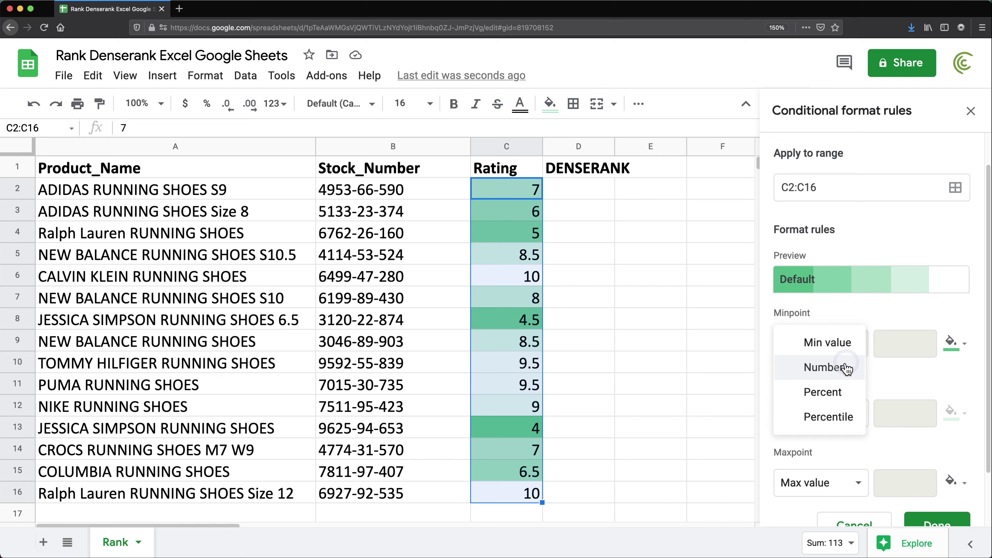
pyautogui.click(956, 343)
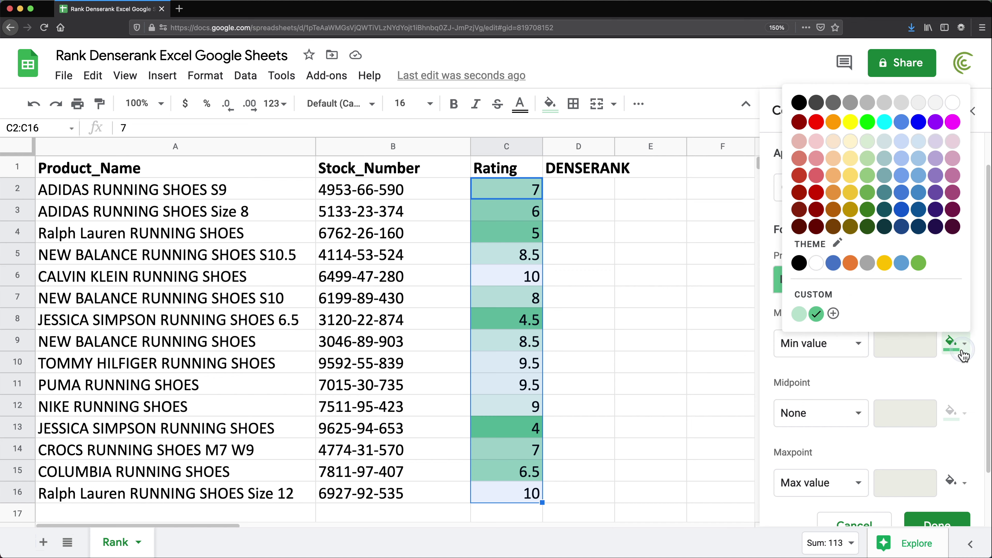
pyautogui.click(953, 103)
pyautogui.click(956, 483)
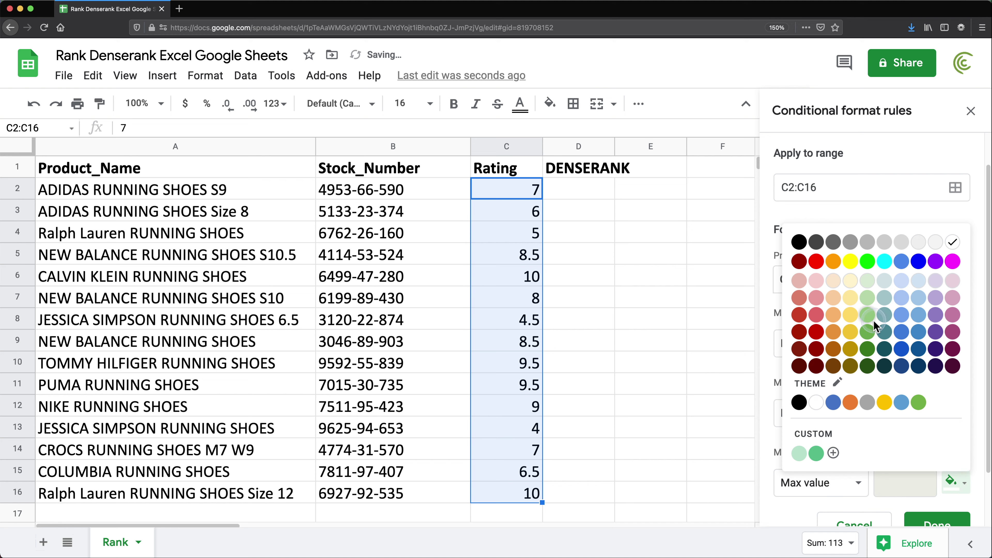
pyautogui.click(868, 333)
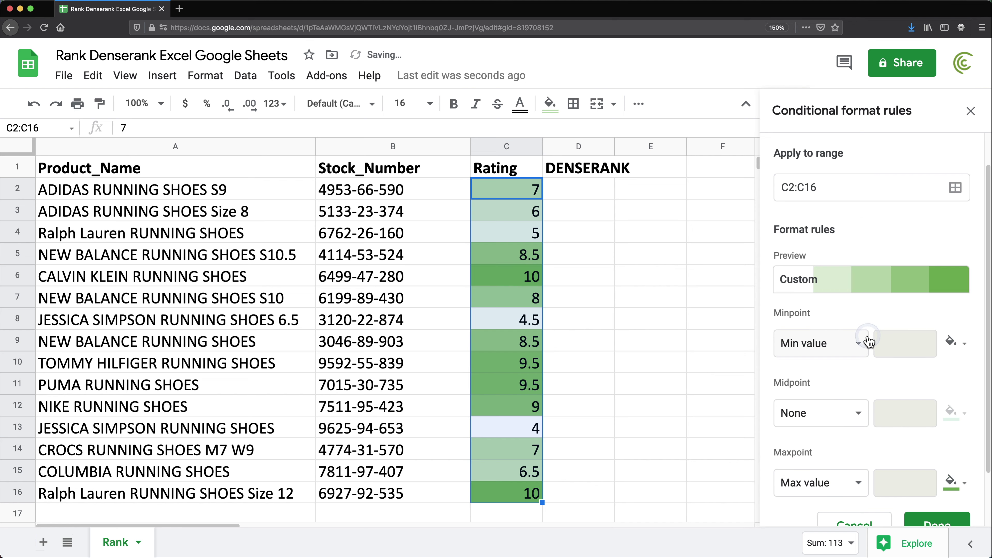
# Change the color scale's maxpoint to a lighter shade of green and save the rule
pyautogui.click(953, 485)
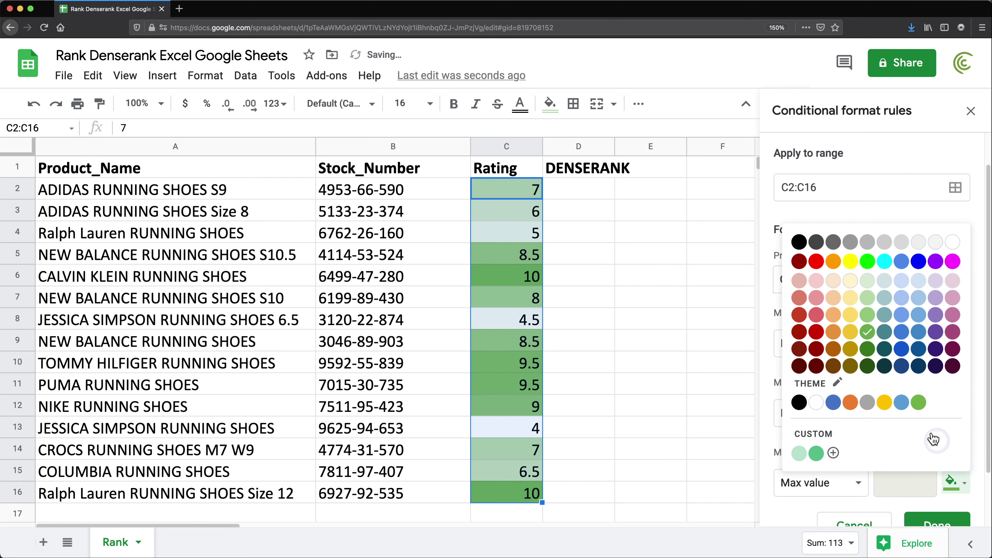
pyautogui.click(871, 319)
pyautogui.scroll(-1, 976, 516)
pyautogui.click(947, 502)
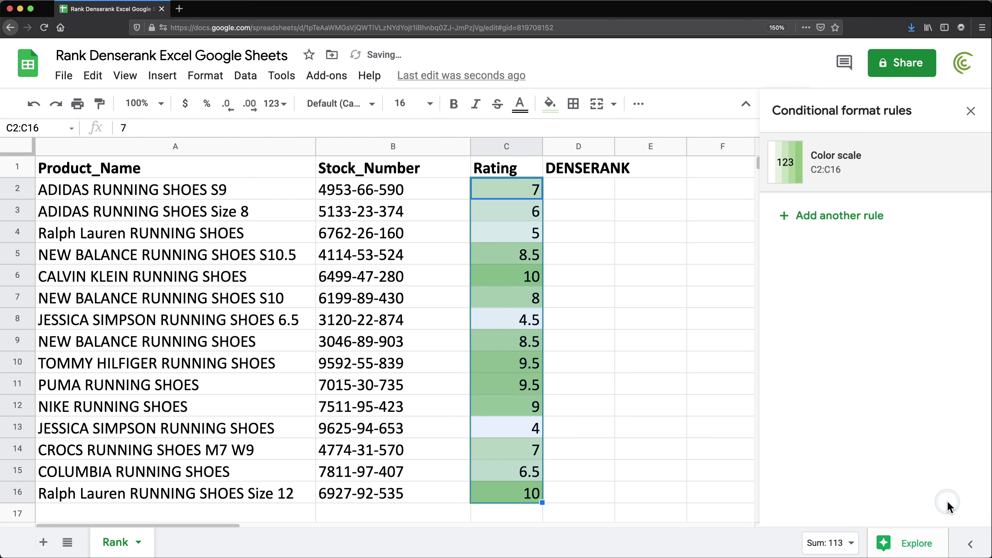
# Close the conditional format rules and widen column D to fit the DENSERANK header
pyautogui.click(666, 297)
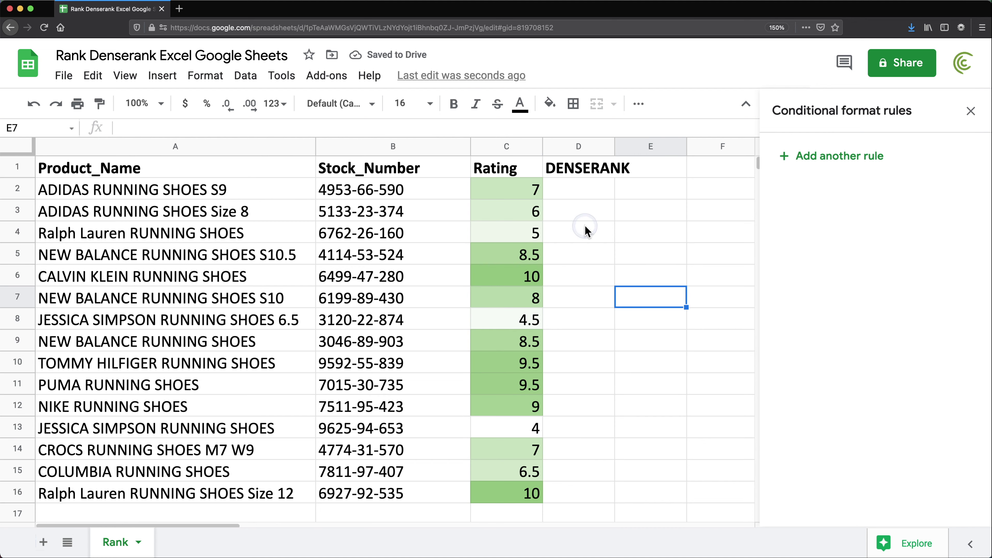
pyautogui.click(965, 113)
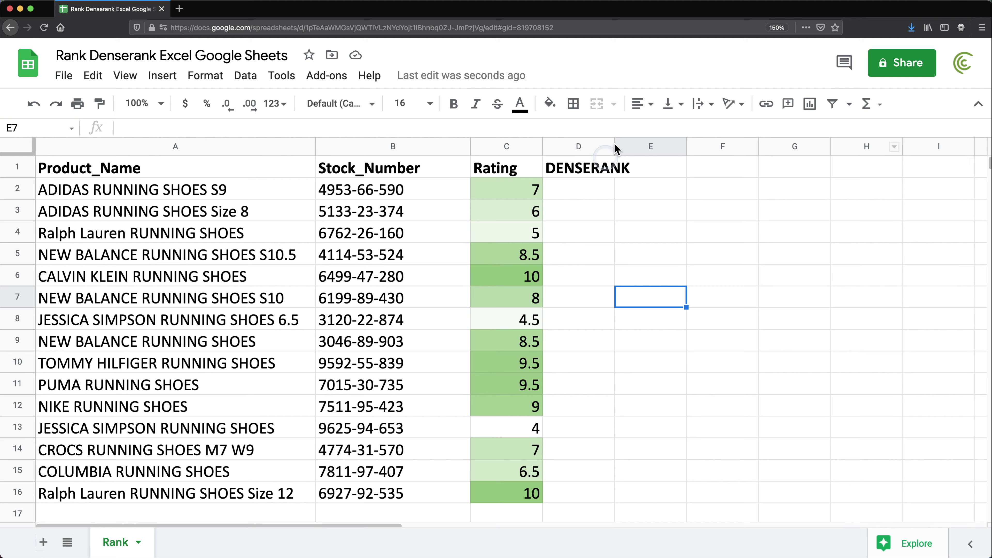
pyautogui.moveTo(614, 142); pyautogui.dragTo(655, 142)
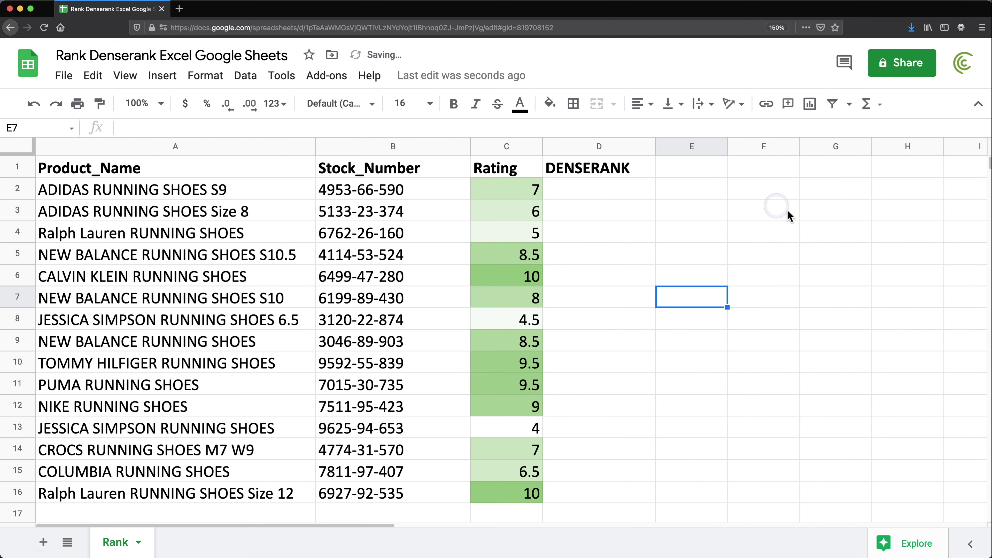
# Enter a UNIQUE formula in F2 that lists the distinct ratings from C2:C16
pyautogui.click(762, 193)
pyautogui.write('=')
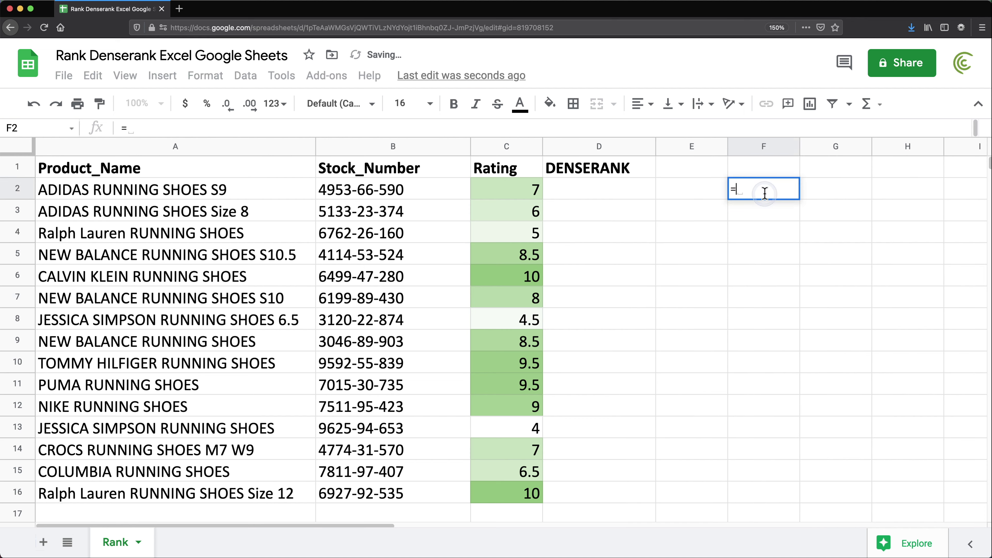
pyautogui.write('UNI')
pyautogui.press('Tab')
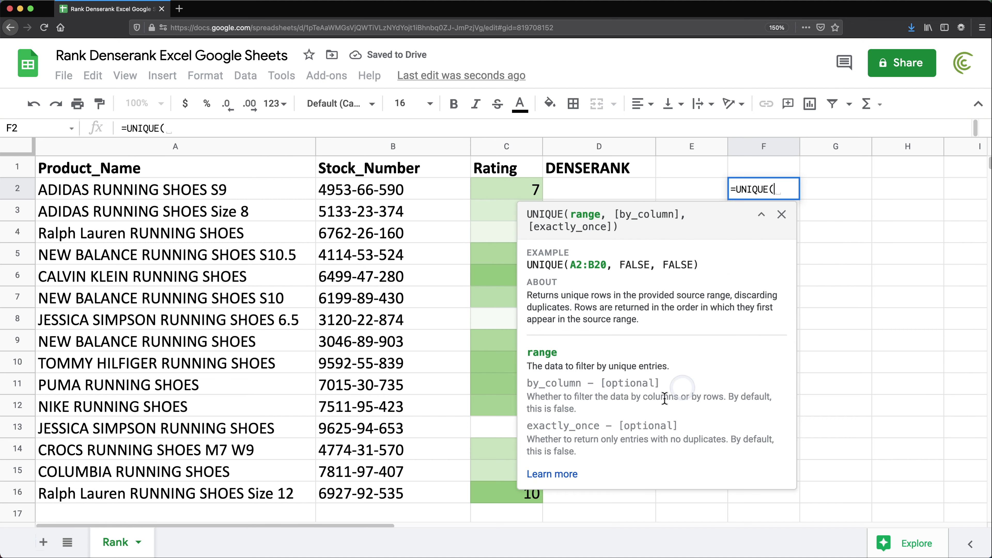
pyautogui.moveTo(485, 196); pyautogui.dragTo(508, 495)
pyautogui.write(')')
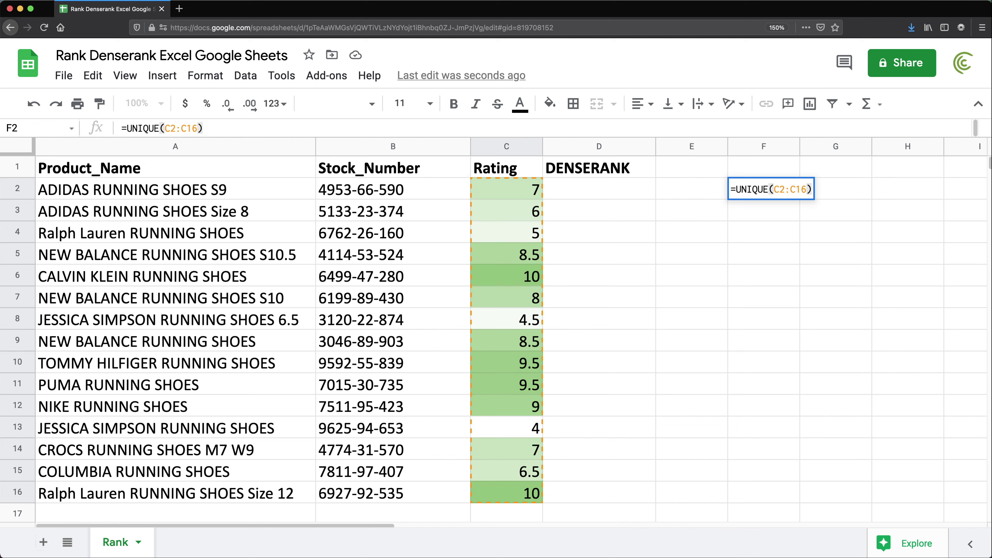
pyautogui.press('Return')
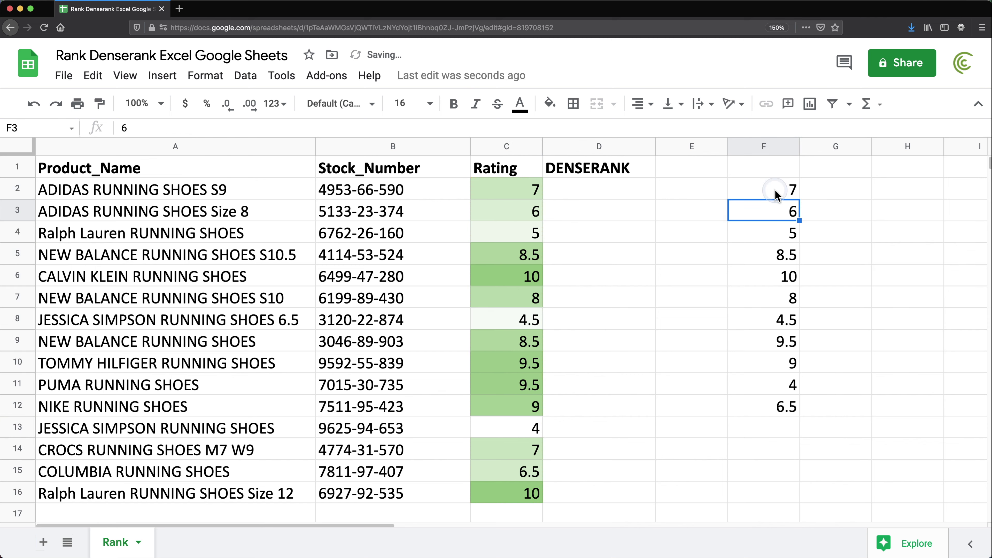
# Wrap the UNIQUE formula in F2 in a SORT function so it reads =SORT(UNIQUE(C2:C16))
pyautogui.click(156, 172)
pyautogui.doubleClick(752, 195)
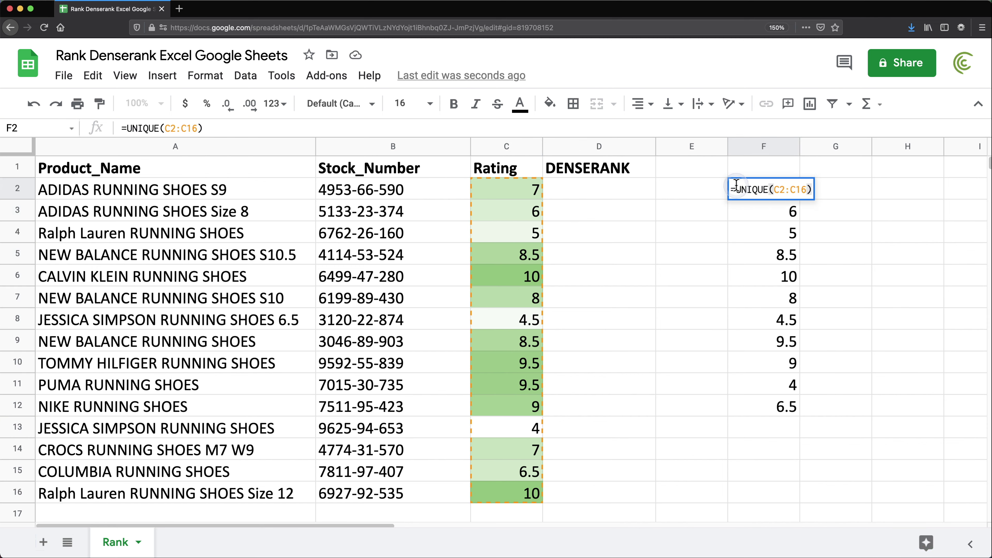
pyautogui.press('Home')
pyautogui.press('Right')
pyautogui.write('SORT(')
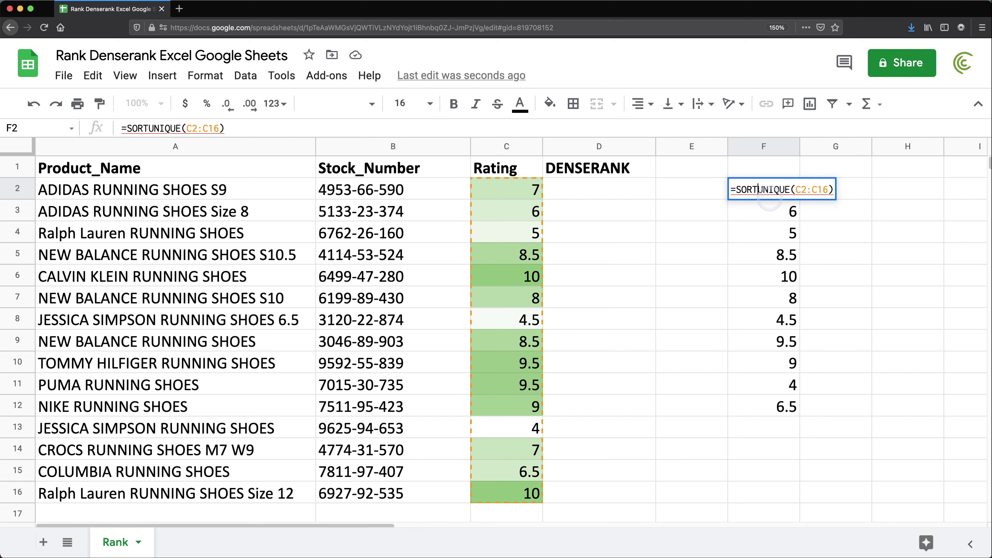
pyautogui.click(840, 189)
pyautogui.press('Return')
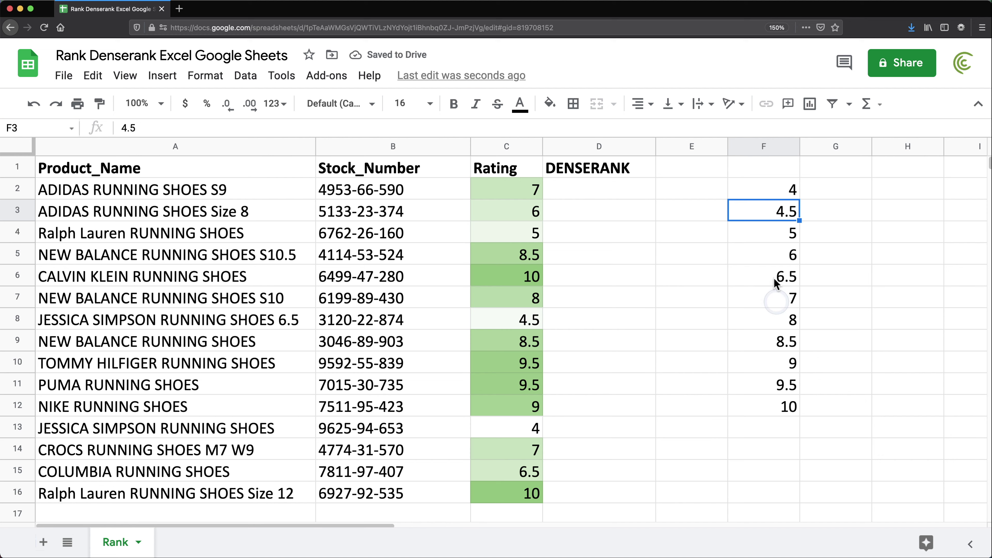
# Add sort column 1 and is_ascending FALSE to the SORT formula in F2 for a descending list
pyautogui.doubleClick(760, 189)
pyautogui.click(839, 189)
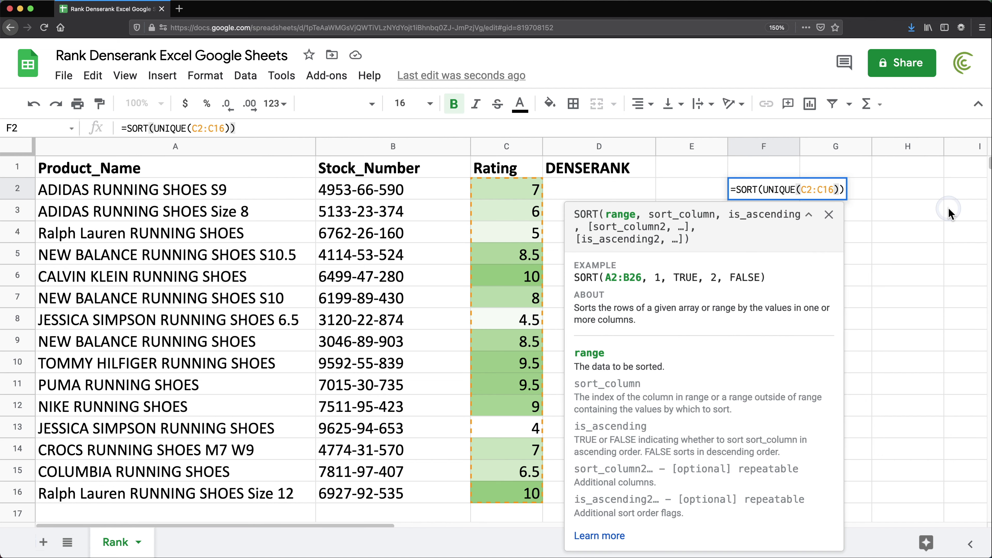
pyautogui.write(', ')
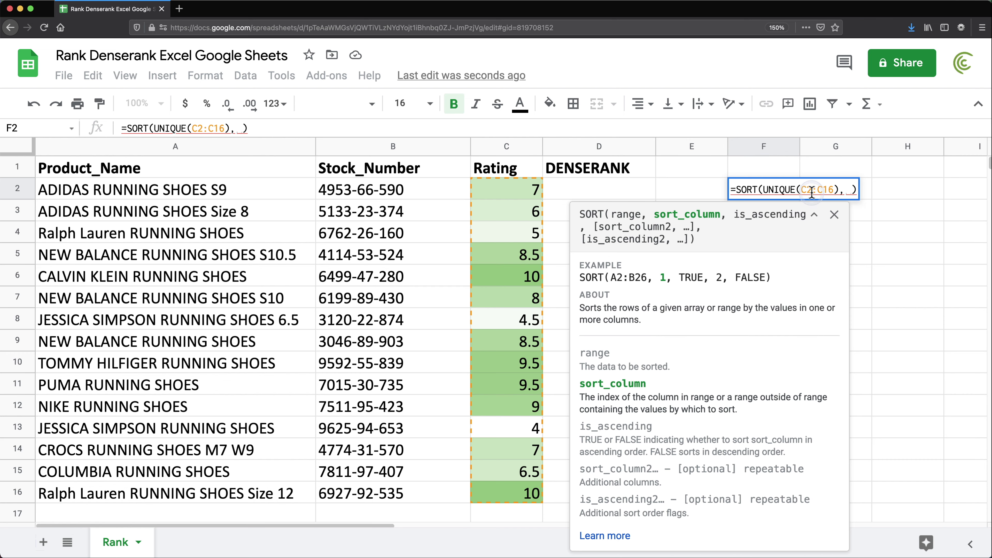
pyautogui.write('1,')
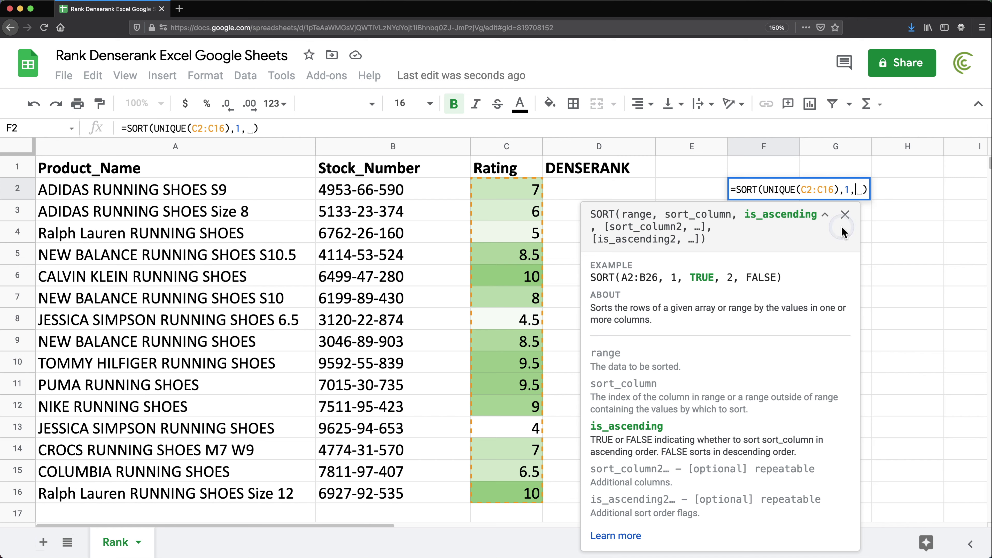
pyautogui.write('FALSE')
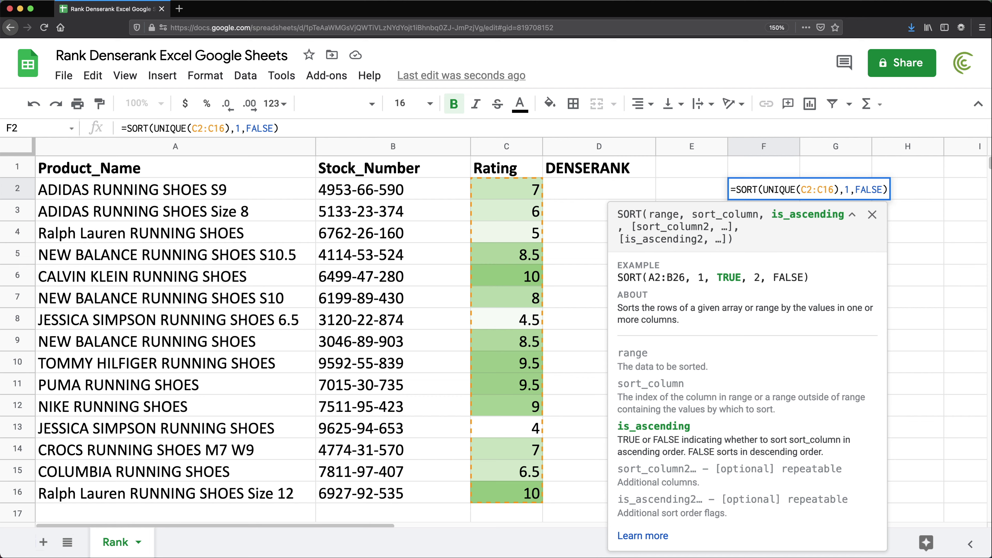
pyautogui.press('Return')
pyautogui.moveTo(773, 191); pyautogui.dragTo(791, 410)
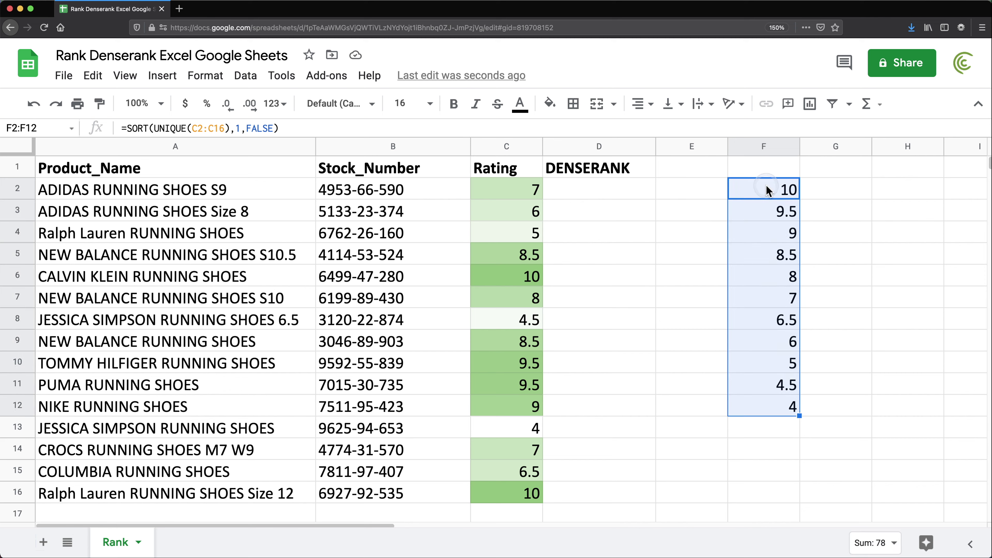
pyautogui.click(763, 193)
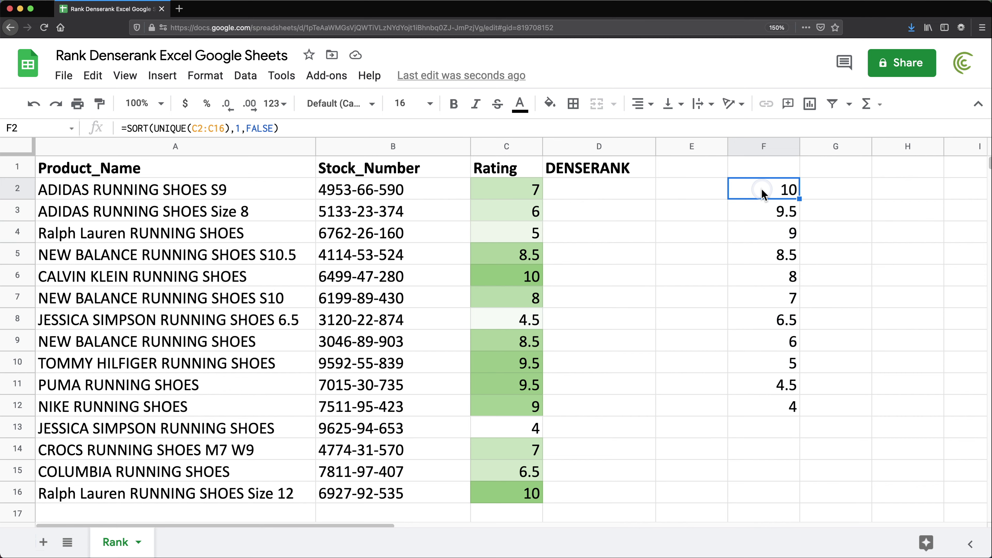
pyautogui.doubleClick(766, 193)
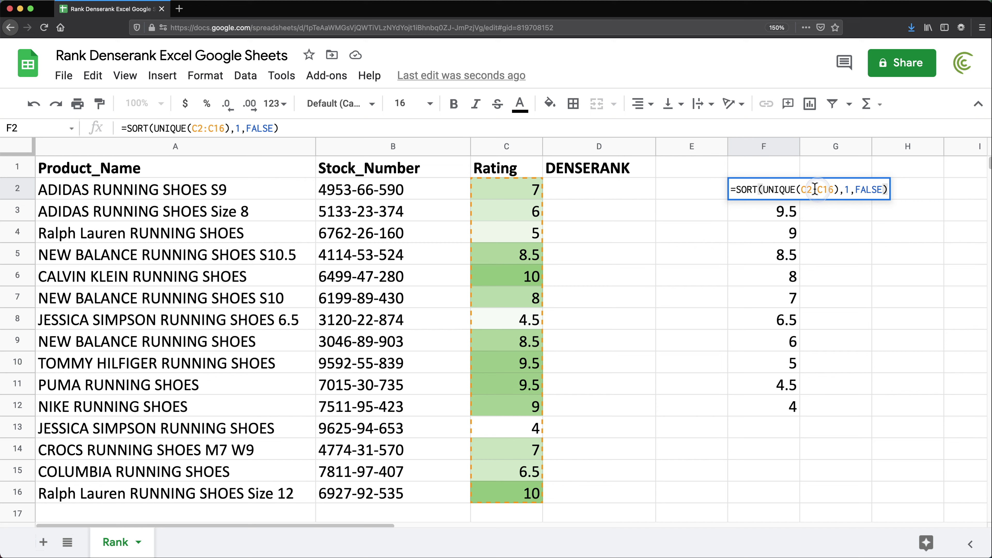
pyautogui.press('Return')
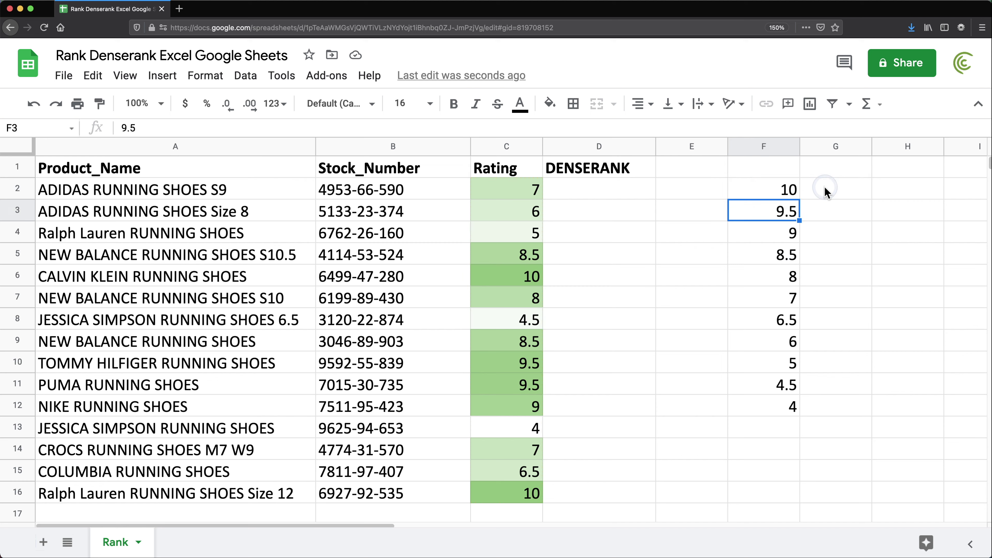
# Start a MATCH formula in D2 with the rating in C2 as the search key
pyautogui.click(584, 197)
pyautogui.write('=')
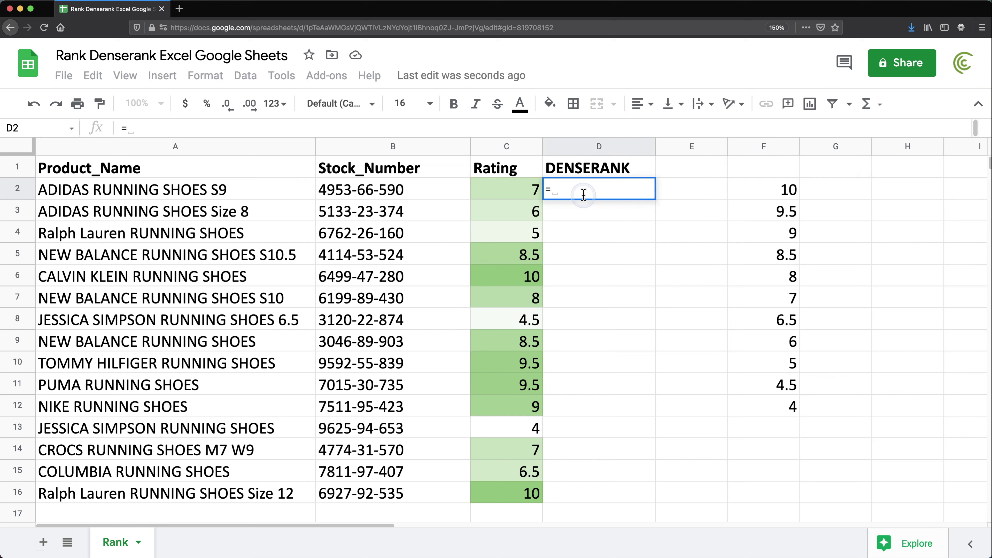
pyautogui.write('ma')
pyautogui.press('Down')
pyautogui.press('Down')
pyautogui.press('Tab')
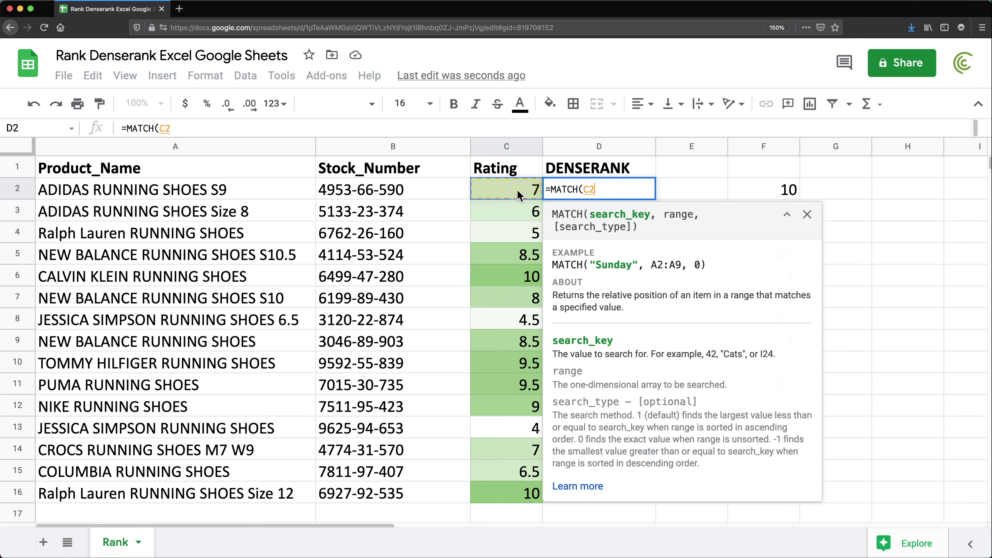
pyautogui.click(528, 190)
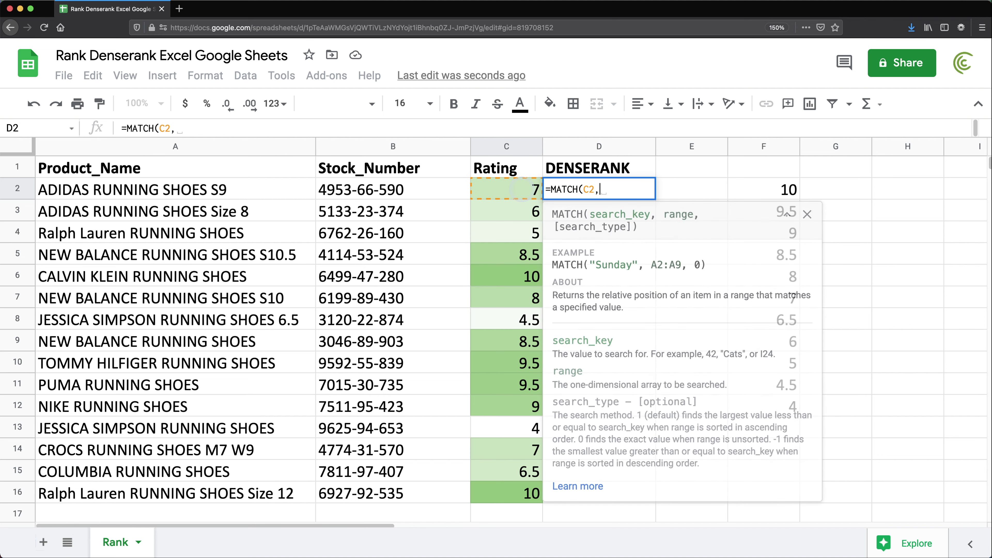
# Complete the MATCH formula in D2 with the range F2:F12 and search type 0
pyautogui.write(',')
pyautogui.moveTo(786, 193); pyautogui.dragTo(785, 404)
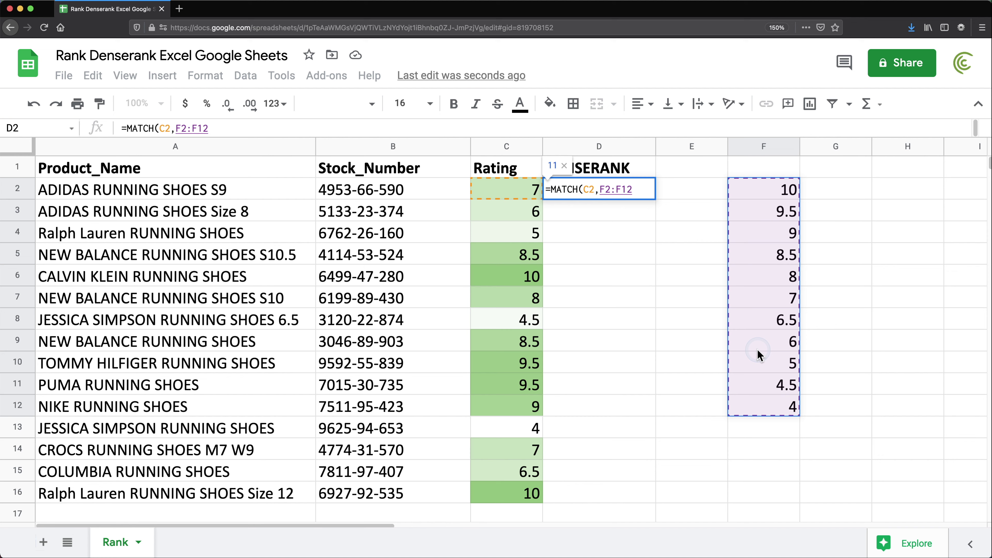
pyautogui.write(',')
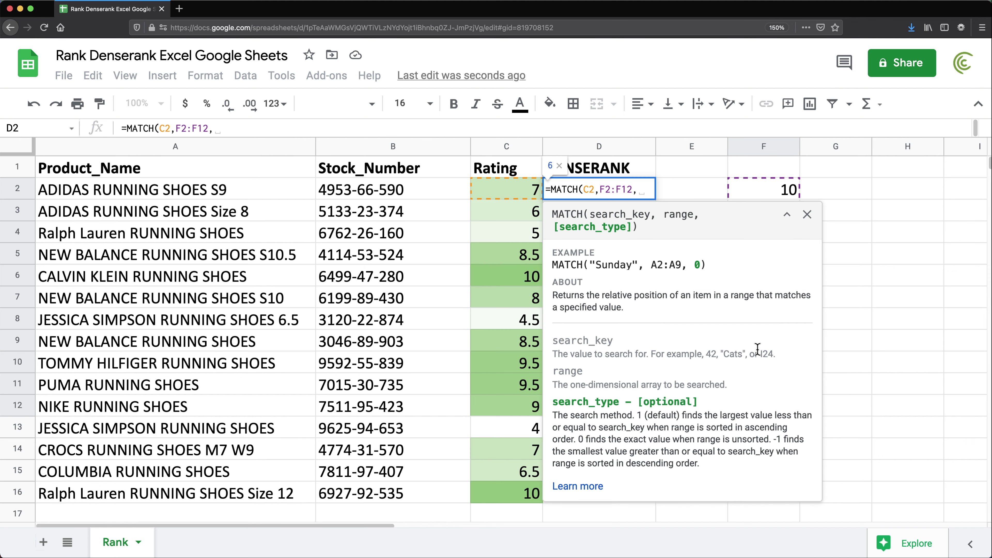
pyautogui.write('0)')
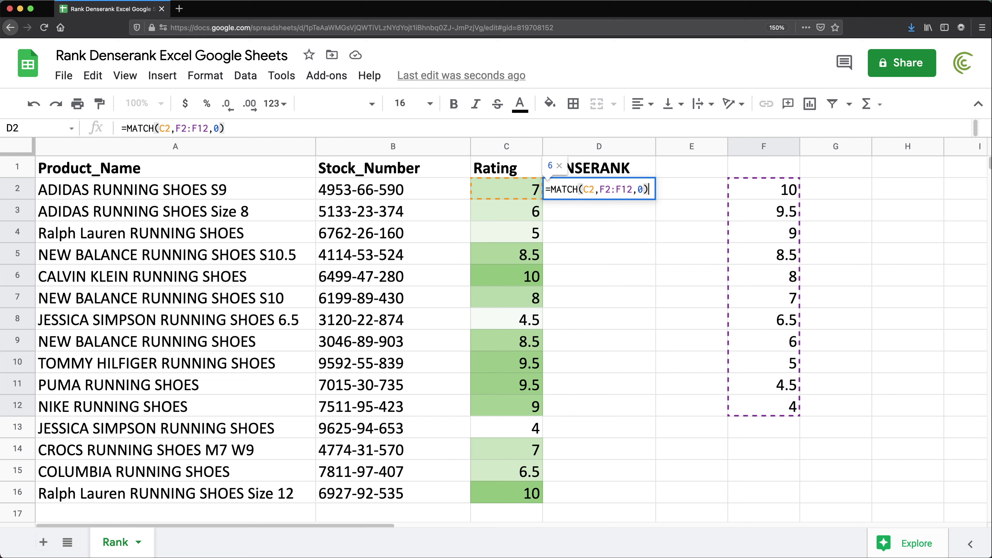
pyautogui.press('Return')
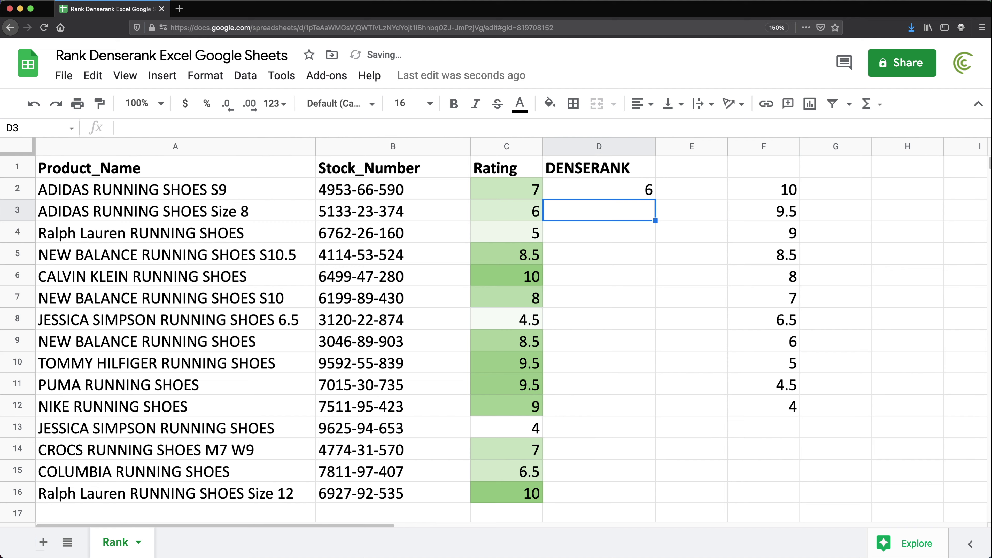
pyautogui.click(547, 191)
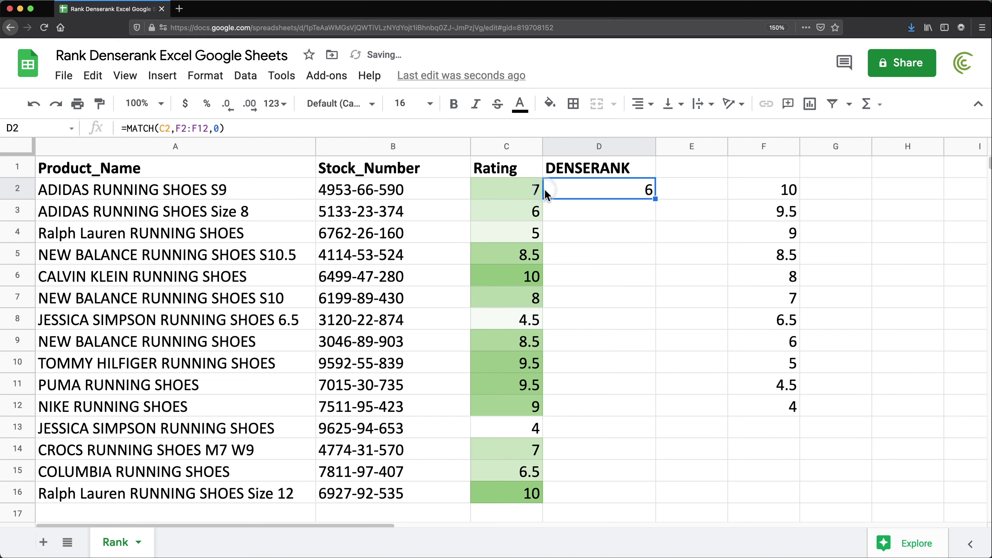
pyautogui.click(513, 190)
pyautogui.click(642, 191)
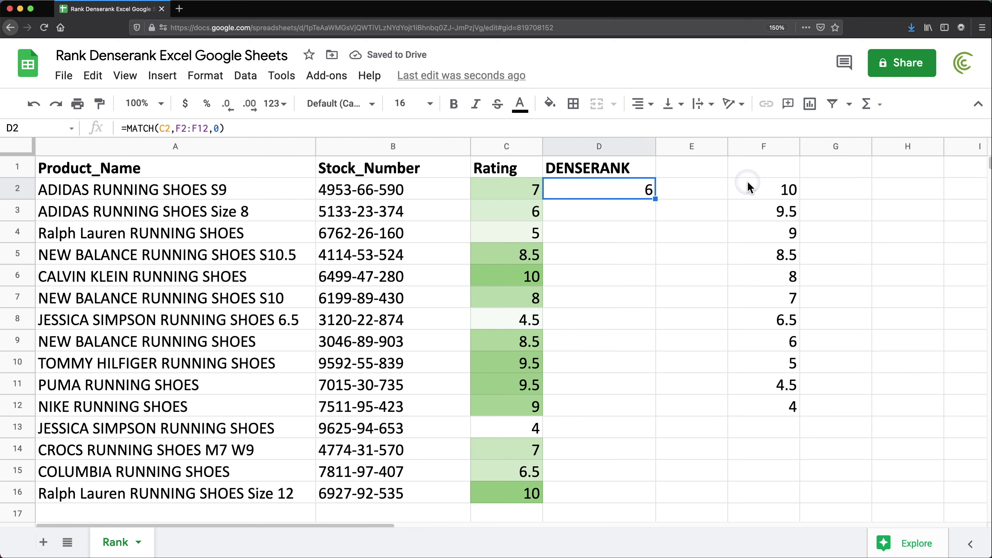
# Replace F2:F12 in D2's MATCH formula with the expression SORT(UNIQUE(C2:C16),1,FALSE) copied from F2
pyautogui.click(766, 191)
pyautogui.doubleClick(766, 192)
pyautogui.moveTo(735, 189); pyautogui.dragTo(906, 198)
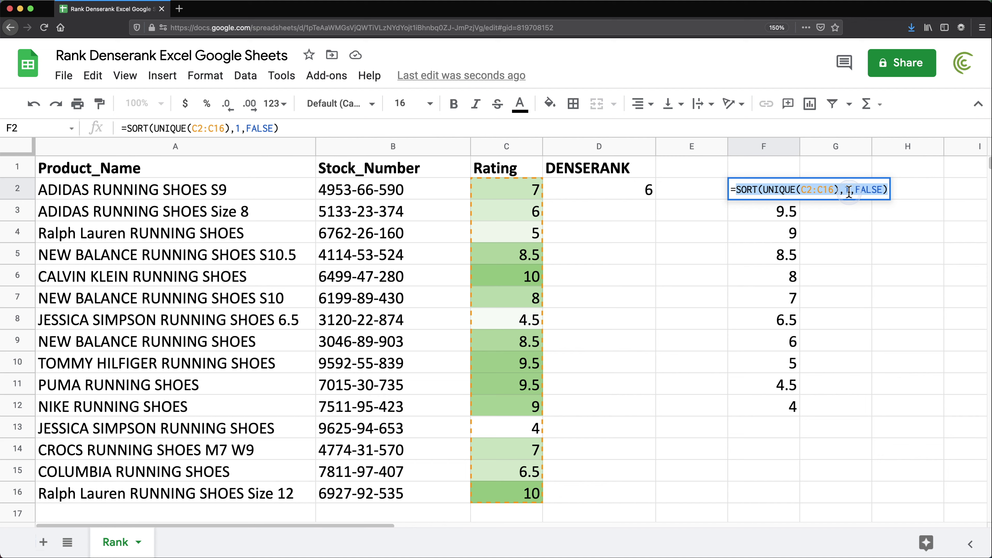
pyautogui.press('Escape')
pyautogui.click(621, 191)
pyautogui.doubleClick(621, 191)
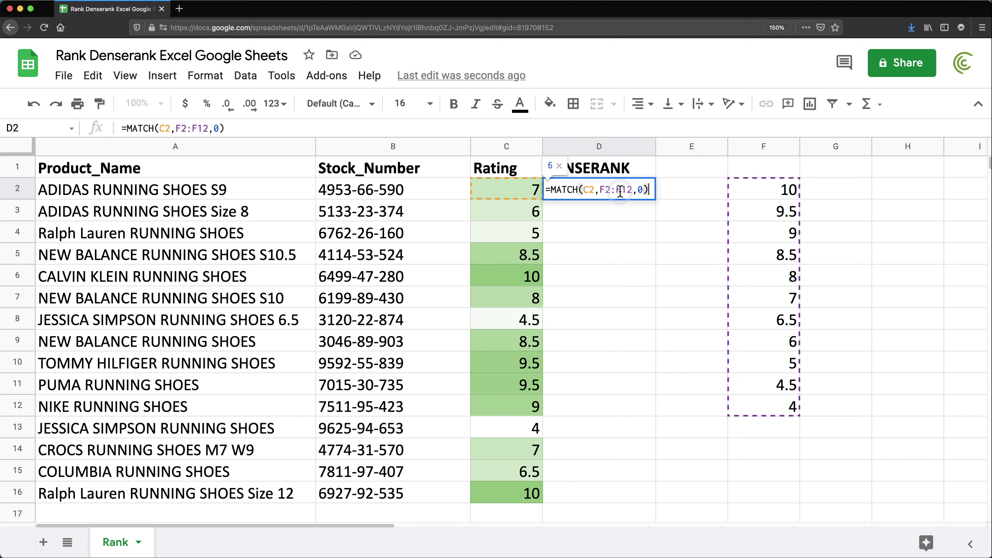
pyautogui.moveTo(632, 190); pyautogui.dragTo(606, 191)
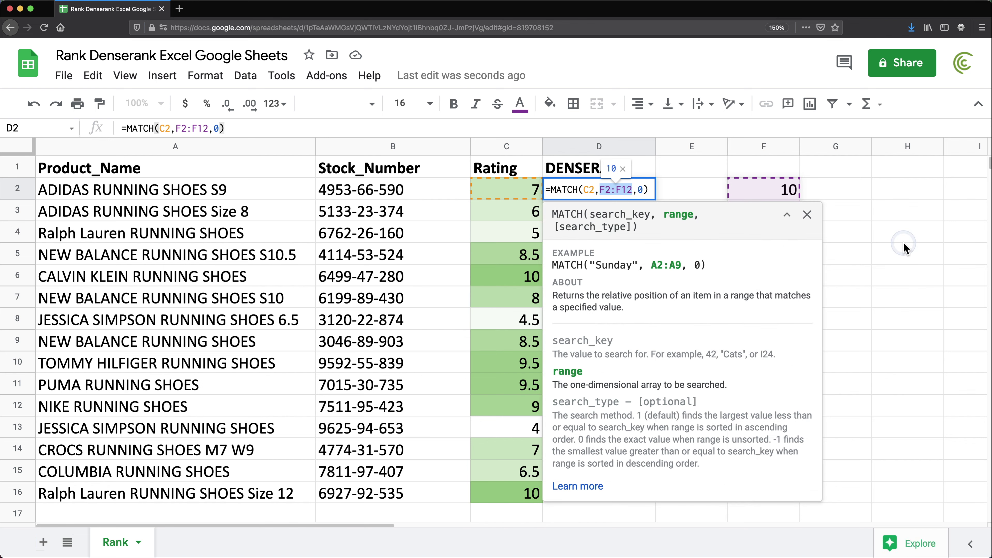
pyautogui.press('BackSpace')
pyautogui.press('super+v')
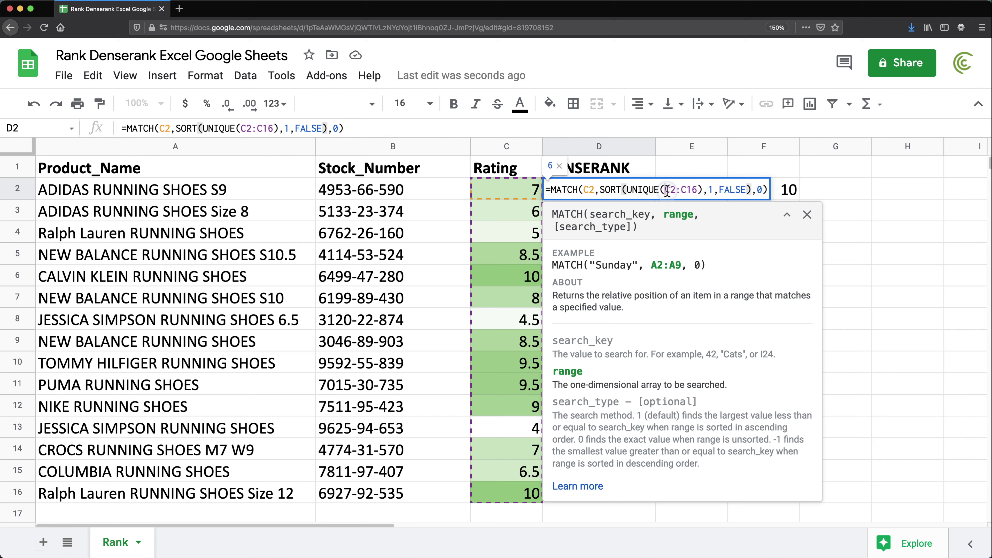
# Make the UNIQUE range in D2's formula absolute as $C$2:$C$16
pyautogui.moveTo(667, 191); pyautogui.dragTo(699, 193)
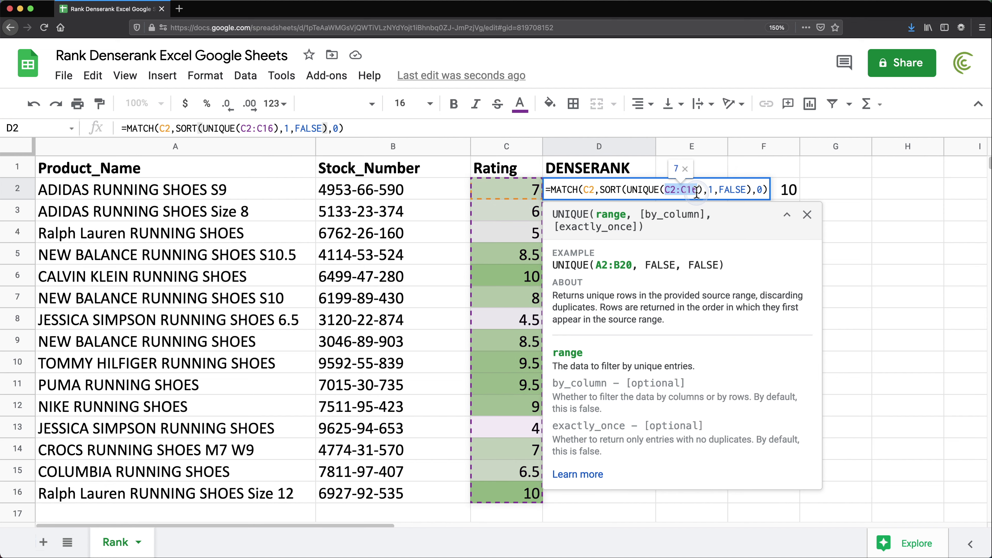
pyautogui.press('F4')
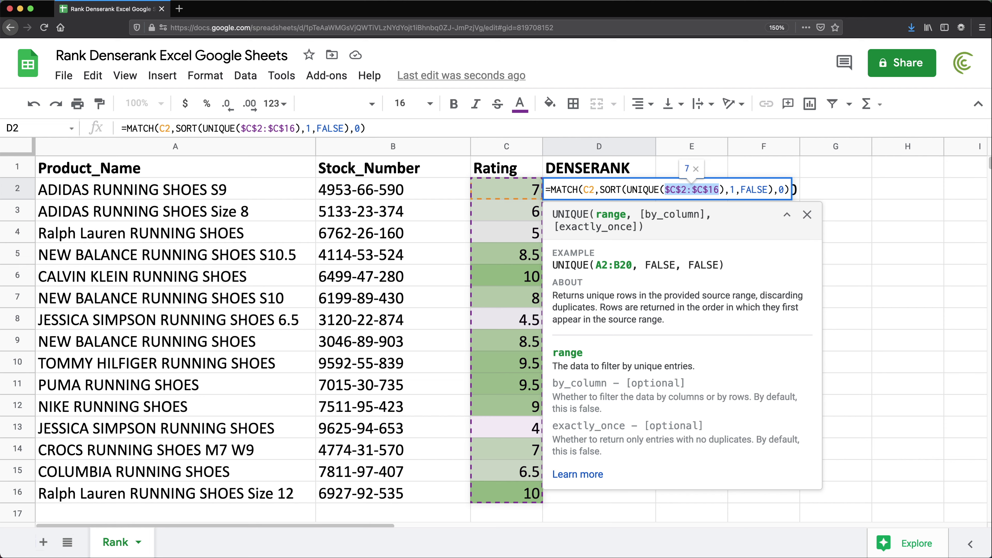
pyautogui.press('Return')
# Fill the D2 formula down through D16 and clear the helper list from column F
pyautogui.click(633, 194)
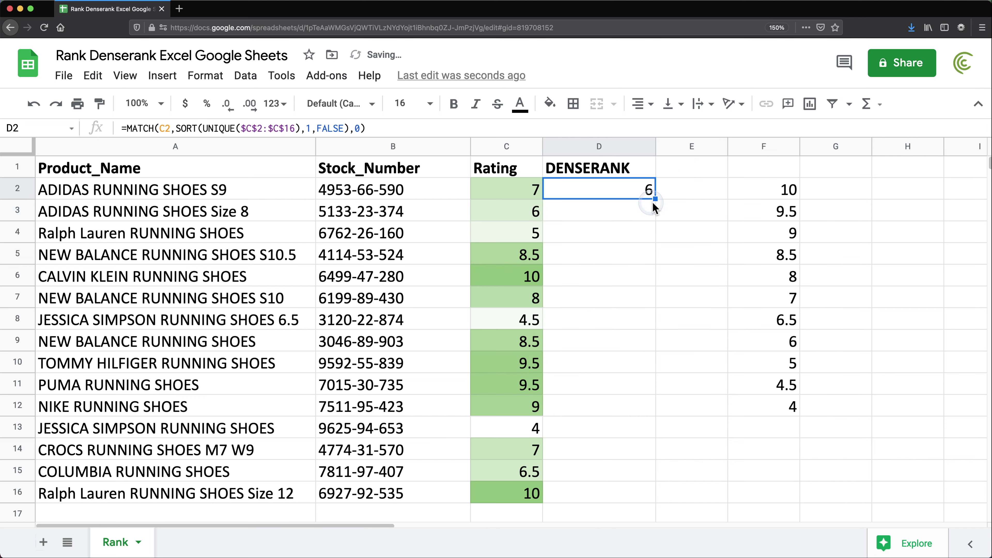
pyautogui.moveTo(655, 198); pyautogui.dragTo(617, 500)
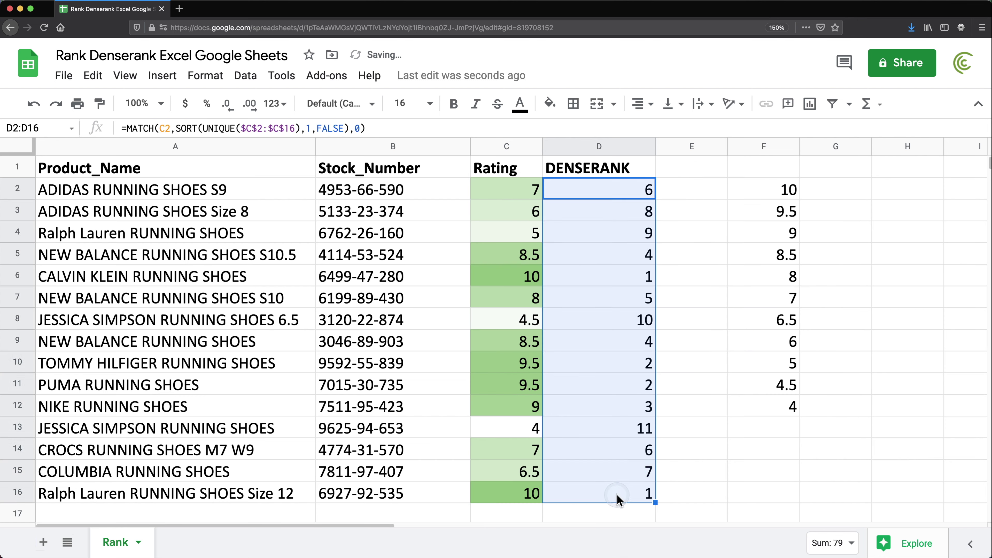
pyautogui.click(766, 147)
pyautogui.press('Delete')
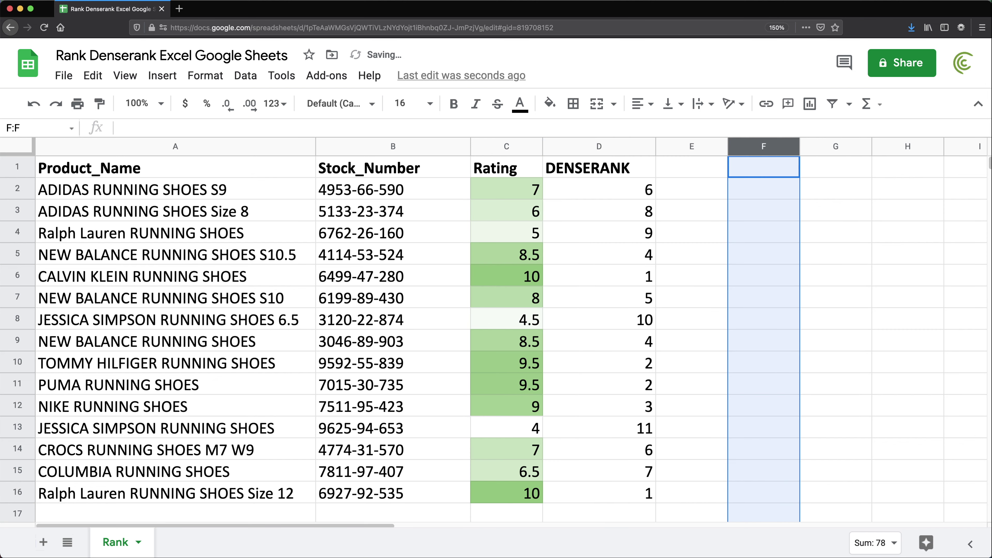
# Compare the highest ratings in column C with their ranks in column D and review the MATCH formula in D2
pyautogui.click(578, 276)
pyautogui.press('Left')
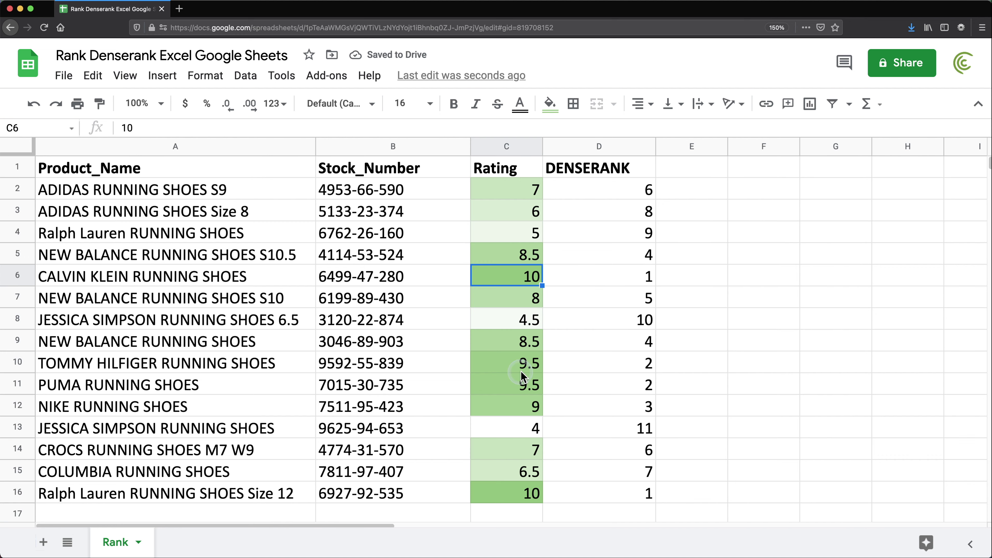
pyautogui.moveTo(521, 363); pyautogui.dragTo(610, 406)
pyautogui.click(621, 193)
pyautogui.doubleClick(622, 192)
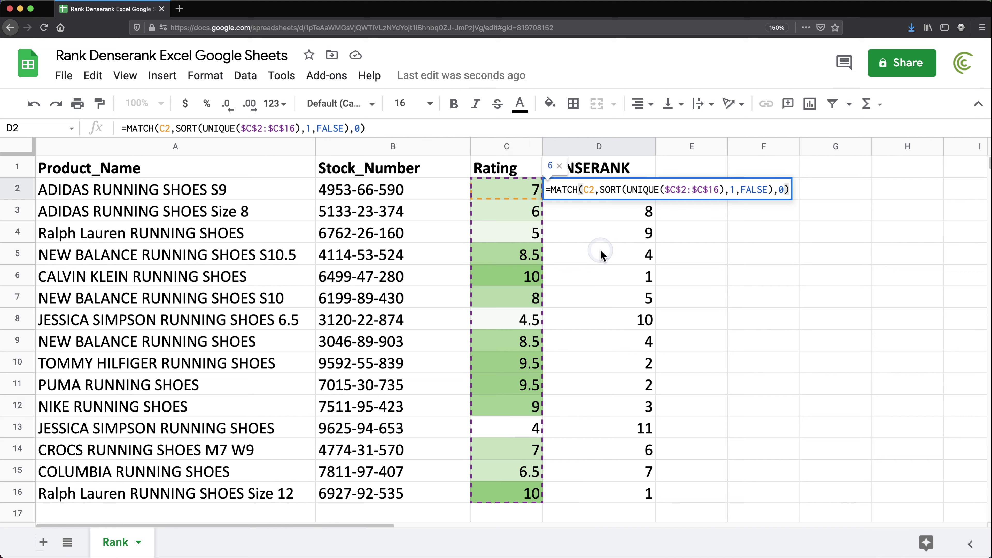
pyautogui.press('Escape')
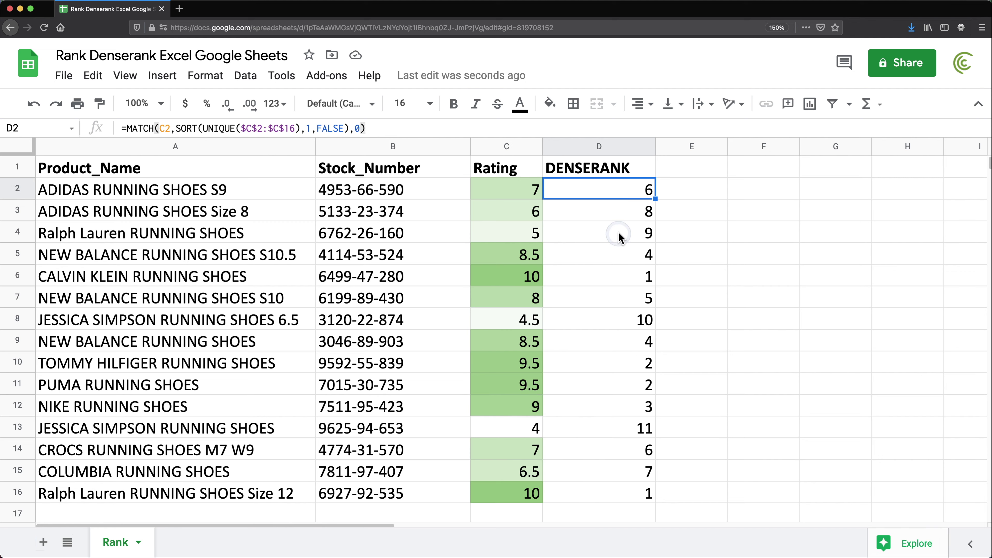
# Clear the filled formulas from D3:D16 and replace the search key C2 in D2's MATCH formula with the range C2:C16
pyautogui.moveTo(627, 213); pyautogui.dragTo(617, 502)
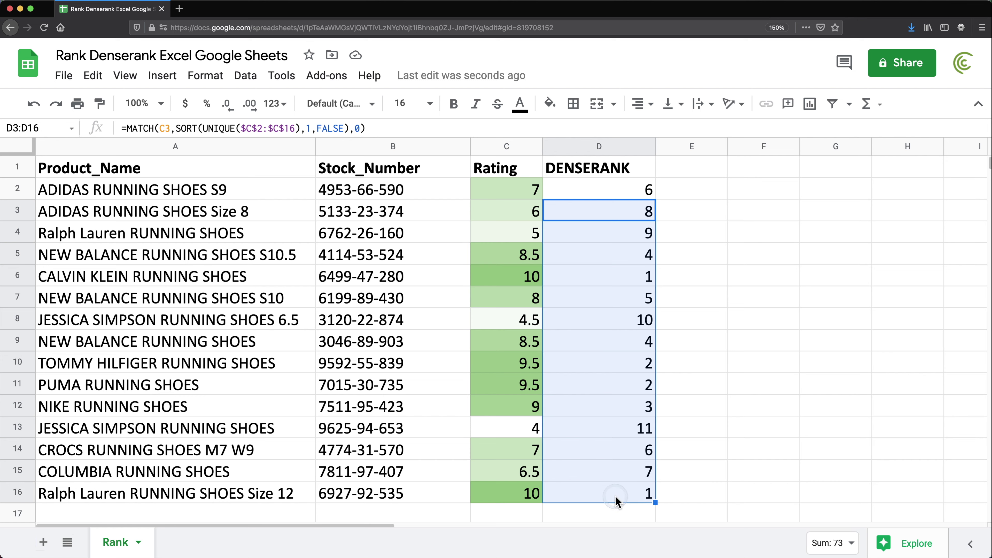
pyautogui.press('Delete')
pyautogui.click(593, 193)
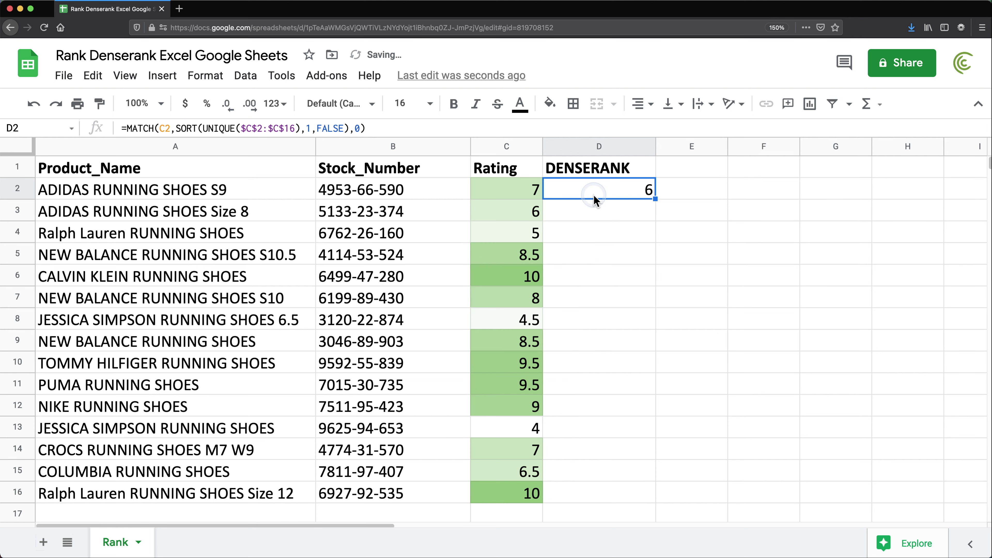
pyautogui.doubleClick(592, 191)
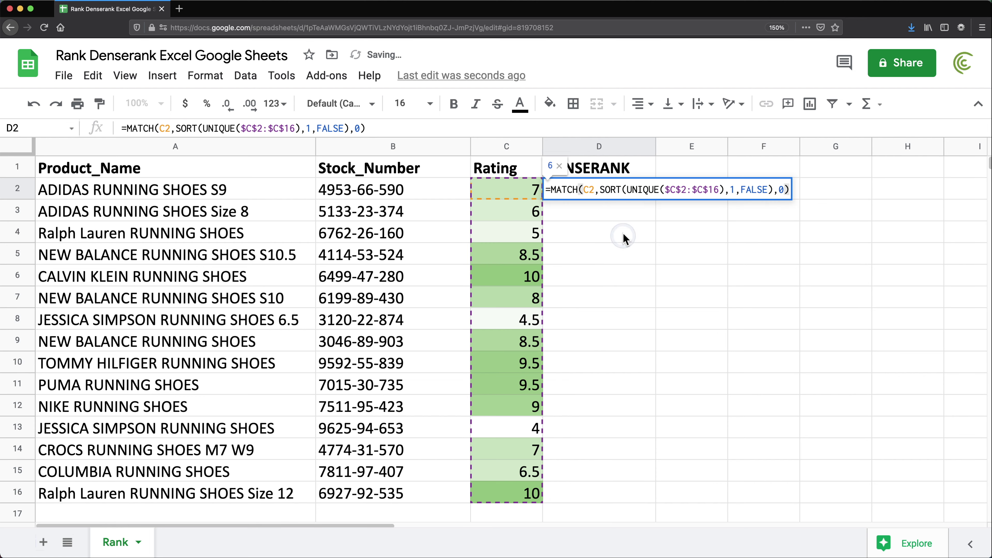
pyautogui.doubleClick(587, 190)
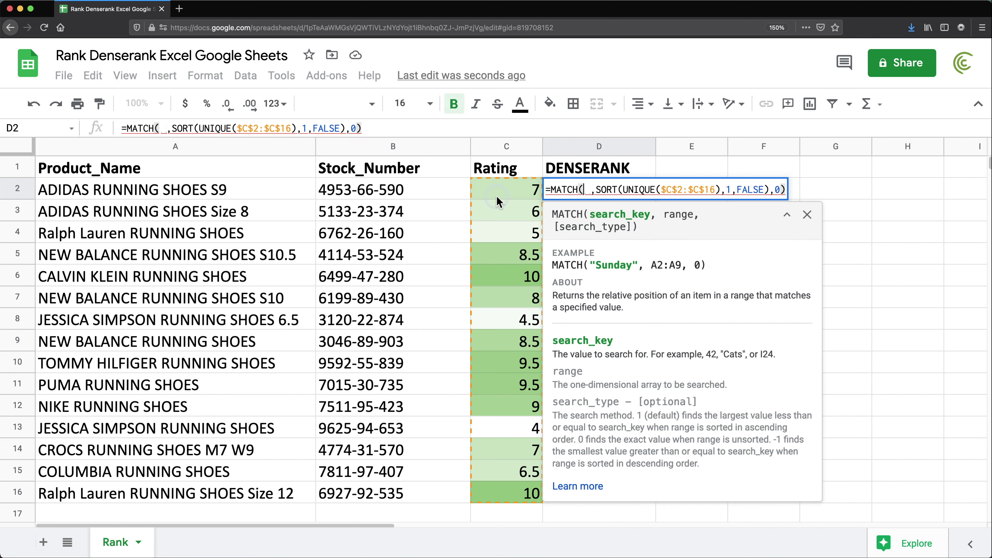
pyautogui.moveTo(502, 195); pyautogui.dragTo(523, 493)
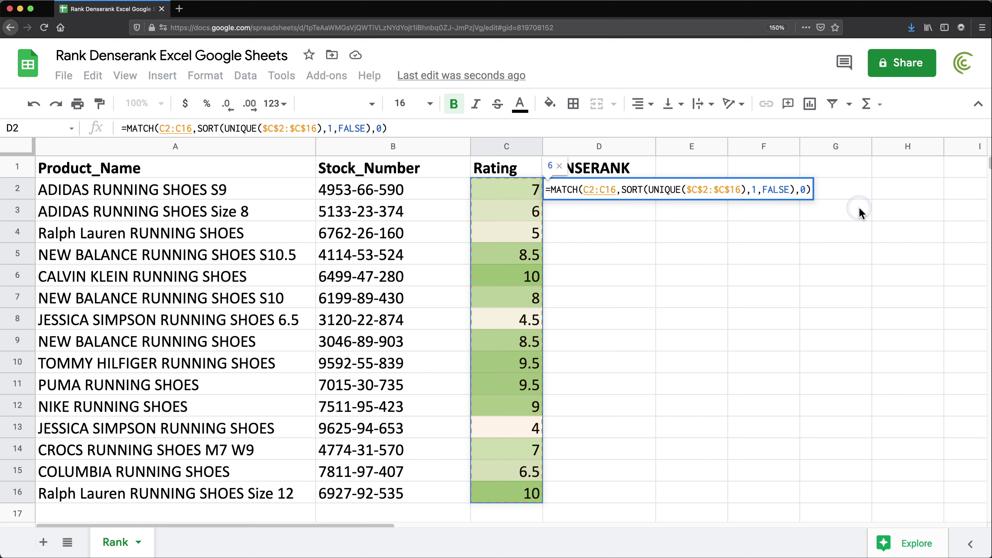
pyautogui.press('Return')
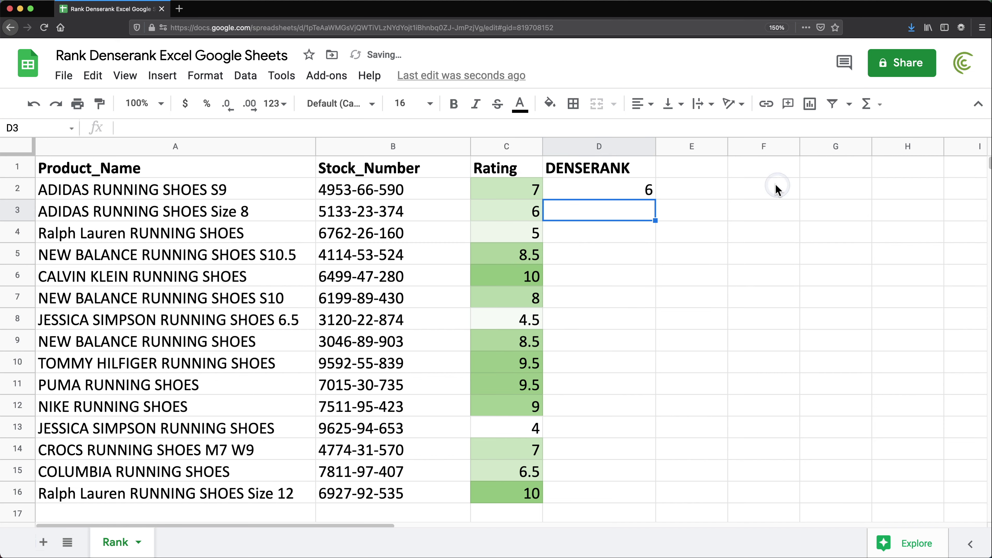
# Wrap the whole MATCH formula in D2 in ArrayFormula to rank every rating in C2:C16 from that single cell
pyautogui.doubleClick(638, 190)
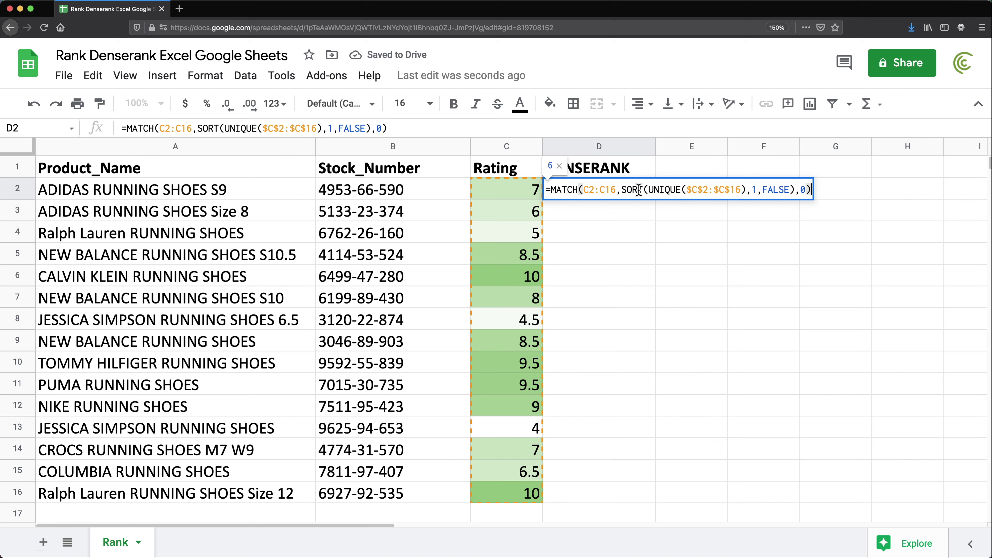
pyautogui.hotkey('ctrl', 'shift', 'Return')
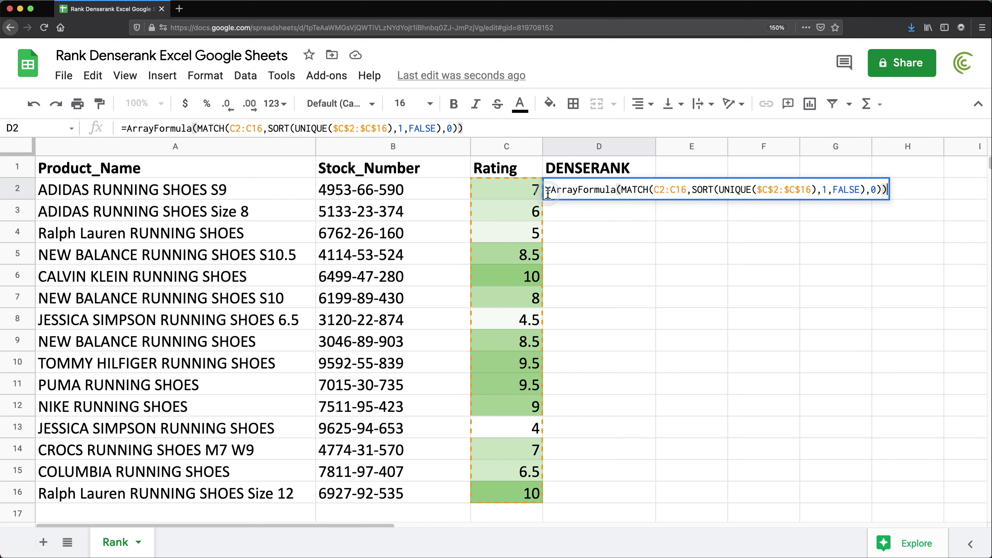
pyautogui.moveTo(550, 191); pyautogui.dragTo(614, 193)
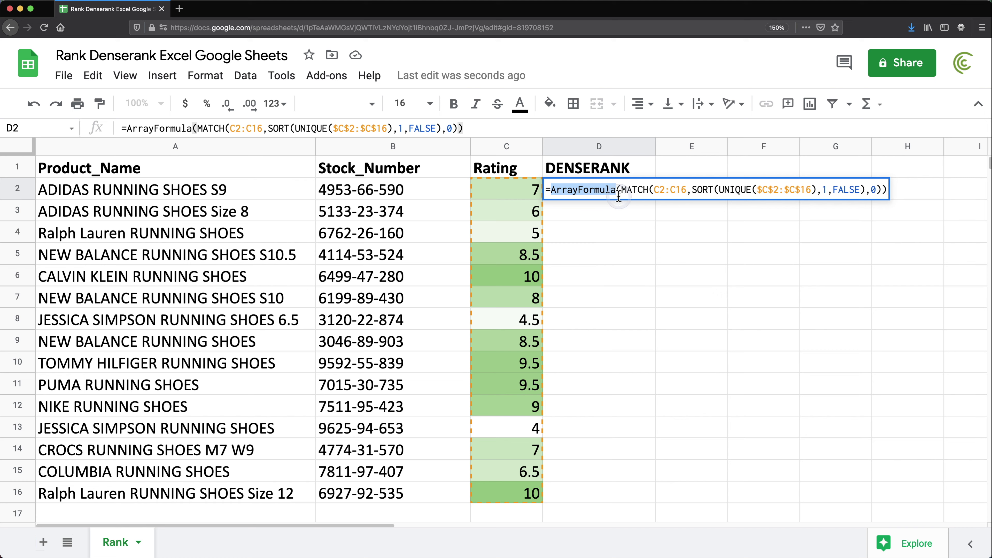
pyautogui.click(885, 190)
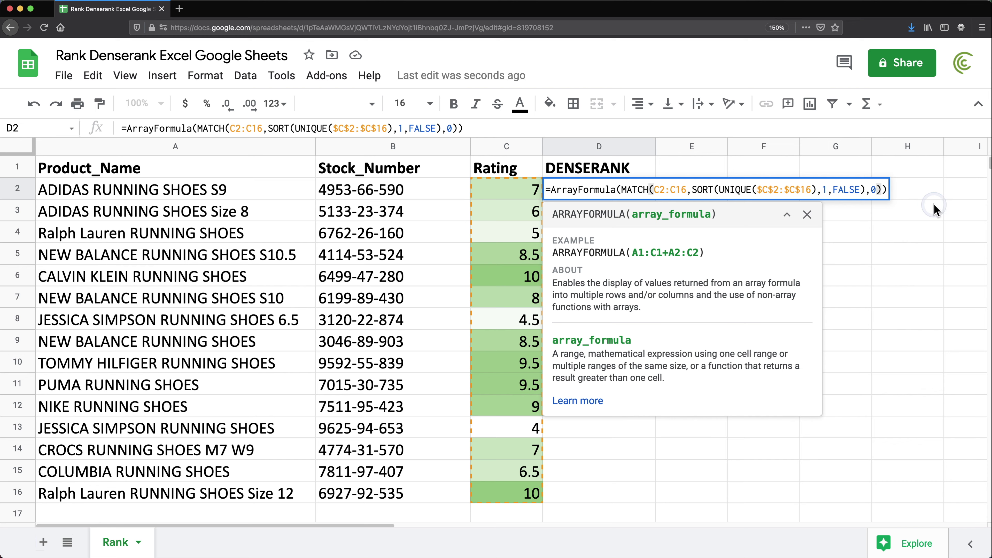
pyautogui.press('Return')
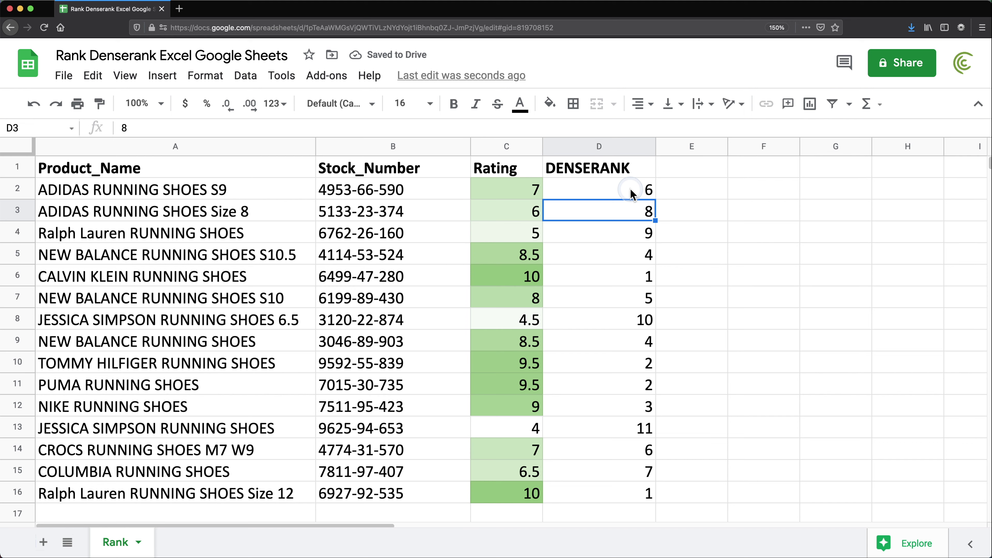
pyautogui.doubleClick(630, 191)
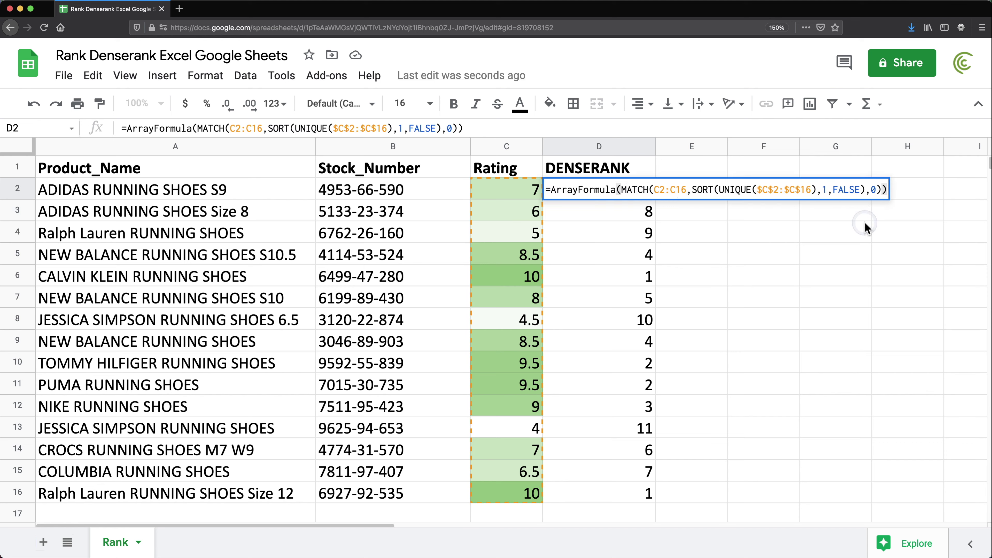
pyautogui.press('Return')
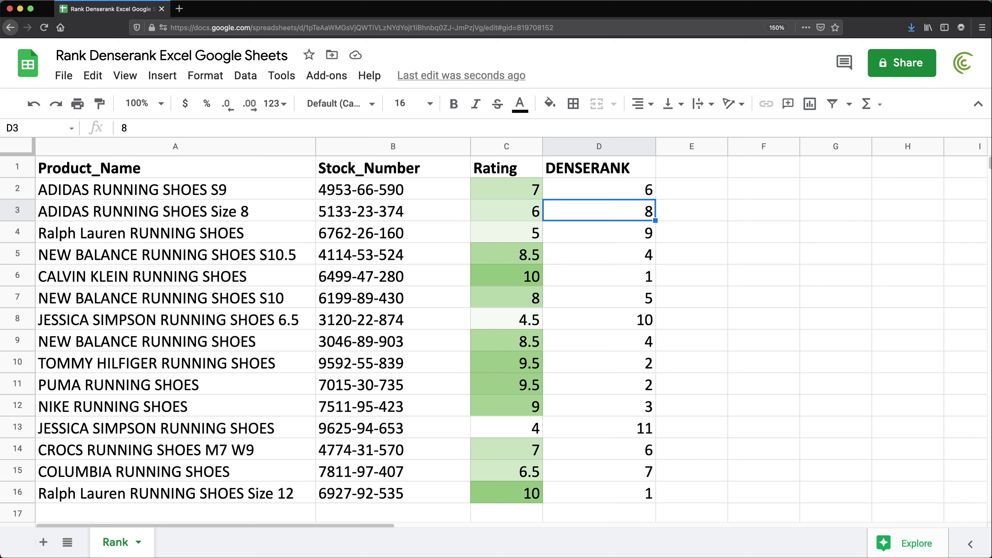